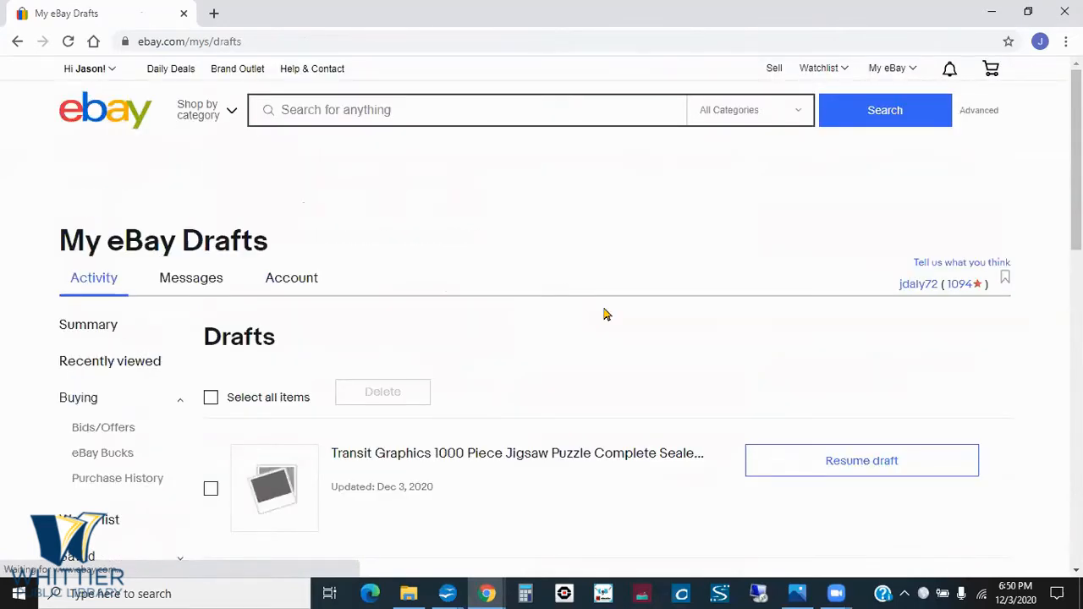
# - Resume the Transit Graphics 1000 Piece Jigsaw Puzzle draft listing and sign in with the account password
pyautogui.scroll(-3, 605, 313)
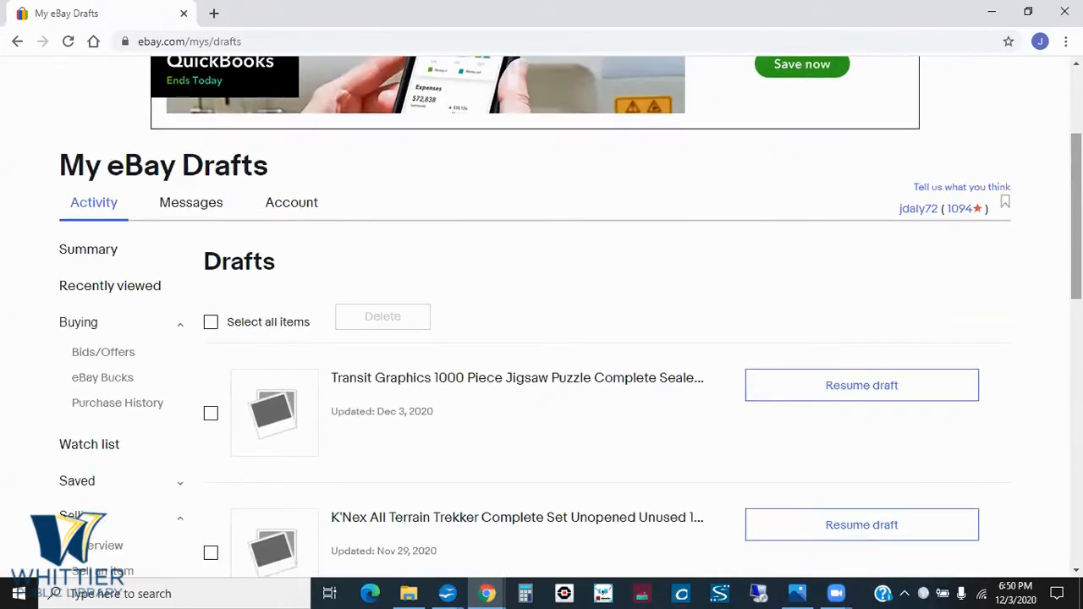
pyautogui.click(628, 379)
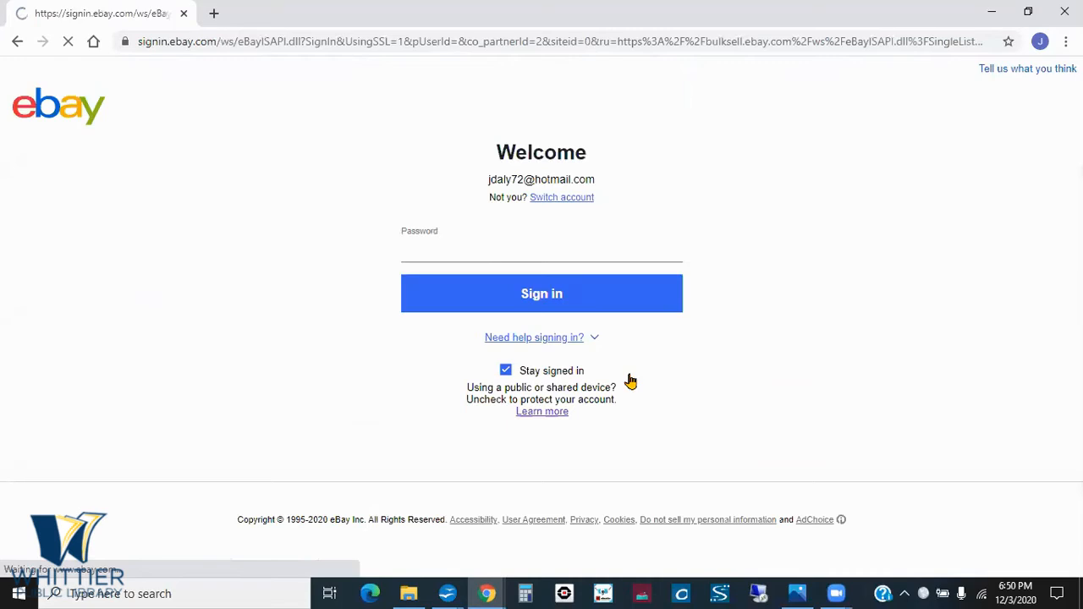
pyautogui.click(496, 245)
pyautogui.write('•••')
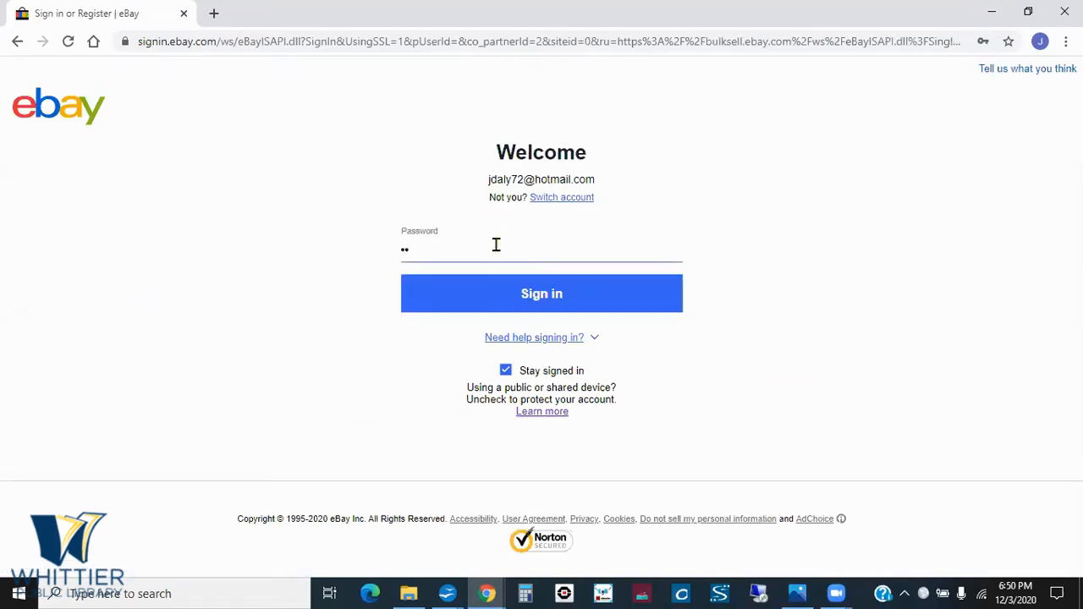
pyautogui.write('••')
pyautogui.press('BackSpace')
pyautogui.press('BackSpace')
pyautogui.press('BackSpace')
pyautogui.press('BackSpace')
pyautogui.press('BackSpace')
pyautogui.write('••••••')
pyautogui.click(504, 295)
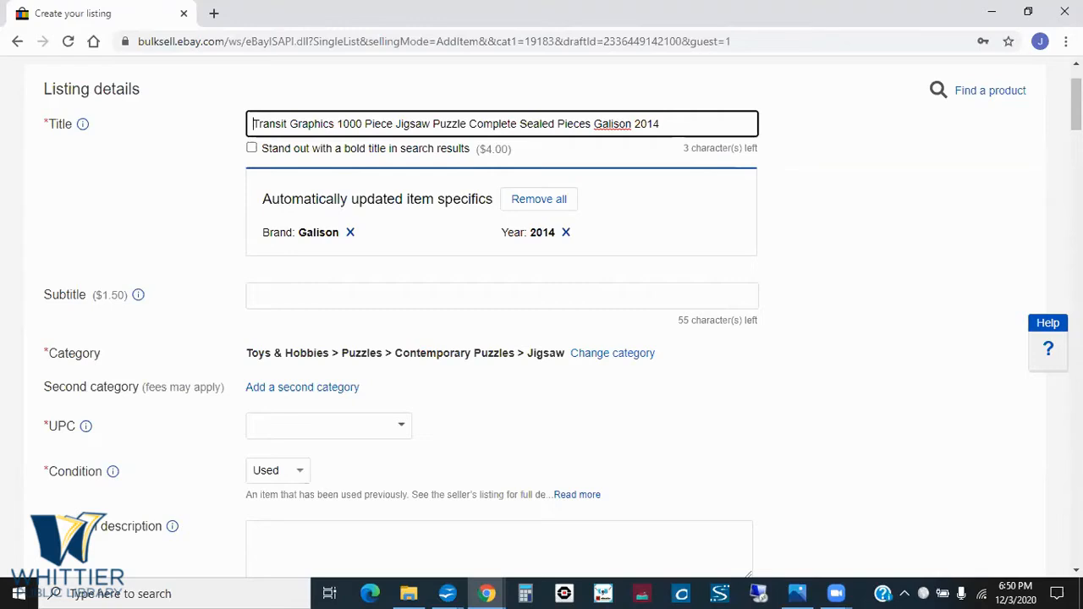
# - Examine the draft's listing details, from title, category and UPC through the condition choices and condition description to the photo section
pyautogui.scroll(-1, 542, 313)
pyautogui.scroll(1, 542, 313)
pyautogui.scroll(-2, 542, 313)
pyautogui.scroll(-1, 541, 313)
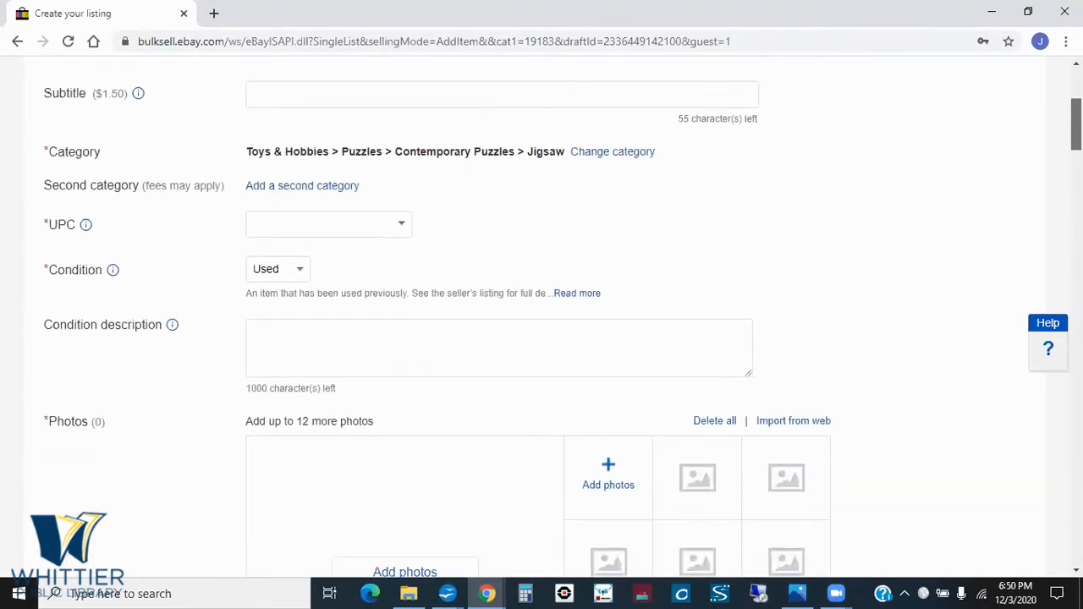
pyautogui.scroll(-1, 541, 321)
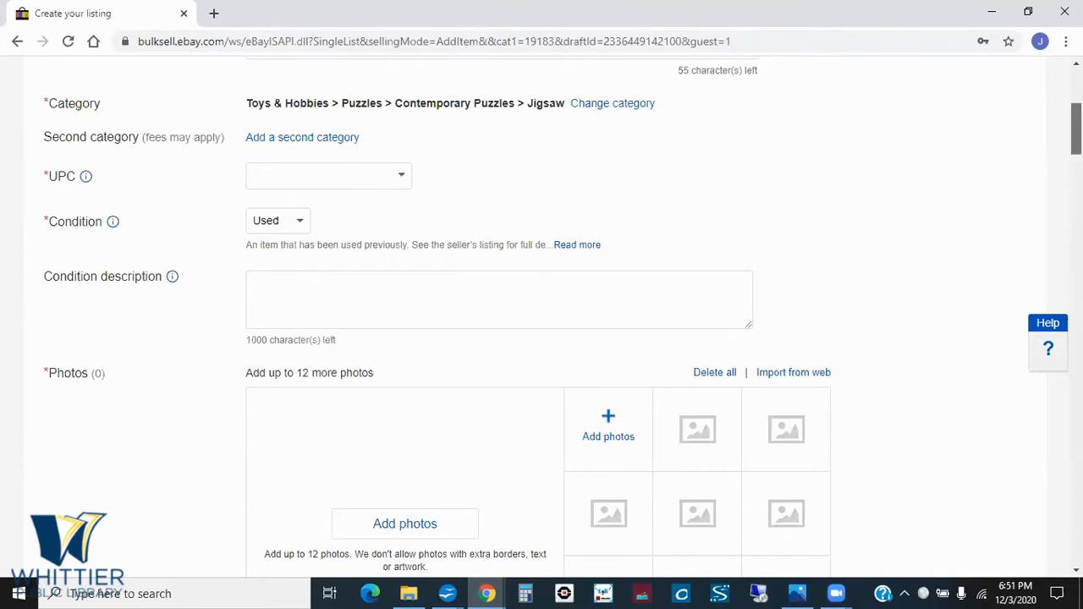
pyautogui.scroll(-1, 1075, 131)
pyautogui.moveTo(1075, 132); pyautogui.dragTo(1076, 142)
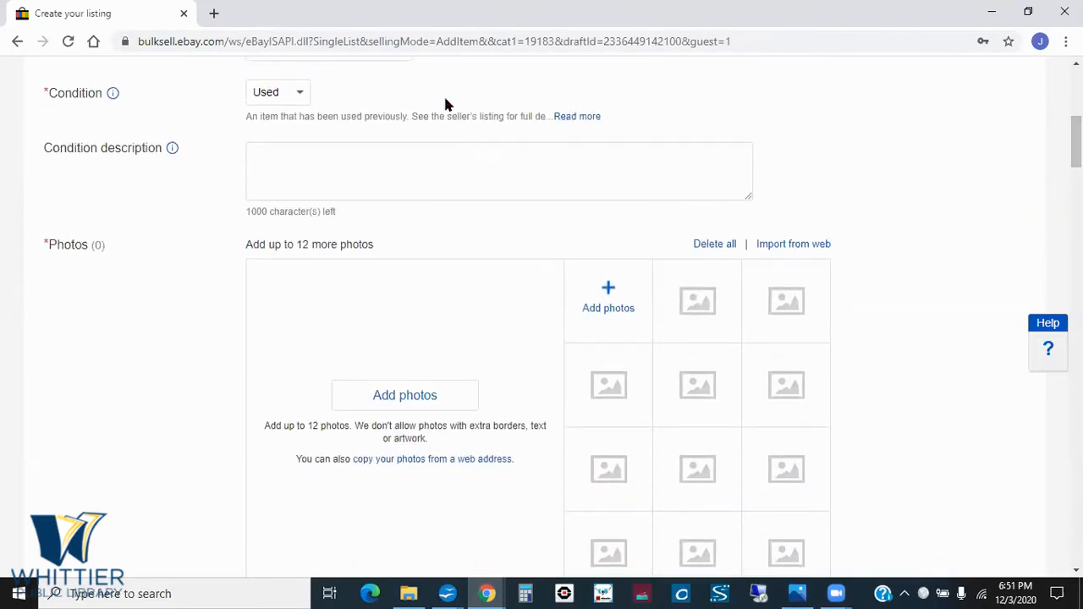
pyautogui.click(304, 99)
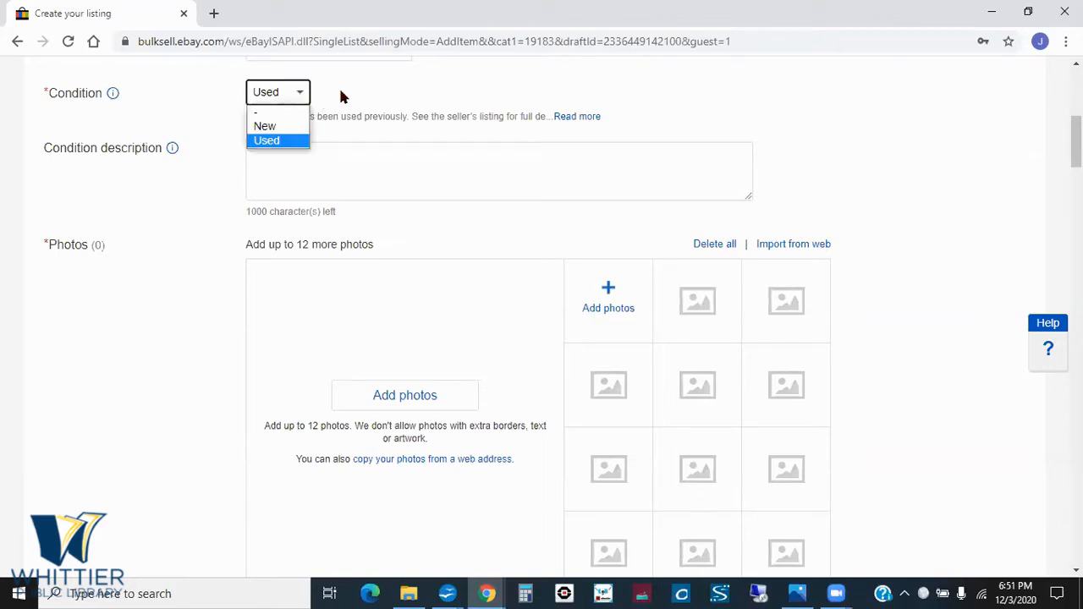
pyautogui.click(341, 96)
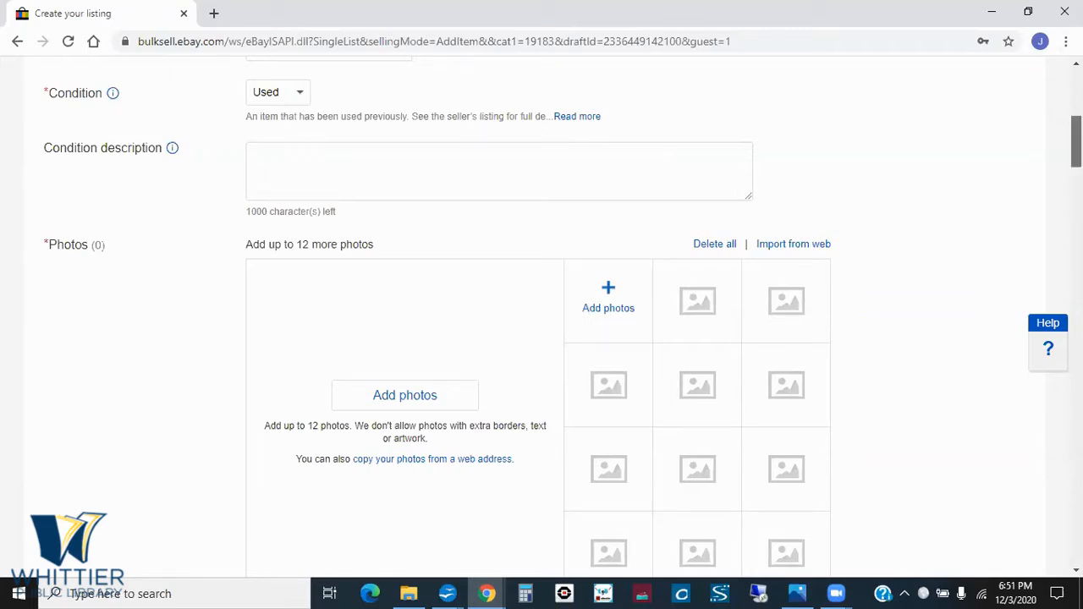
pyautogui.moveTo(1076, 141); pyautogui.dragTo(1076, 143)
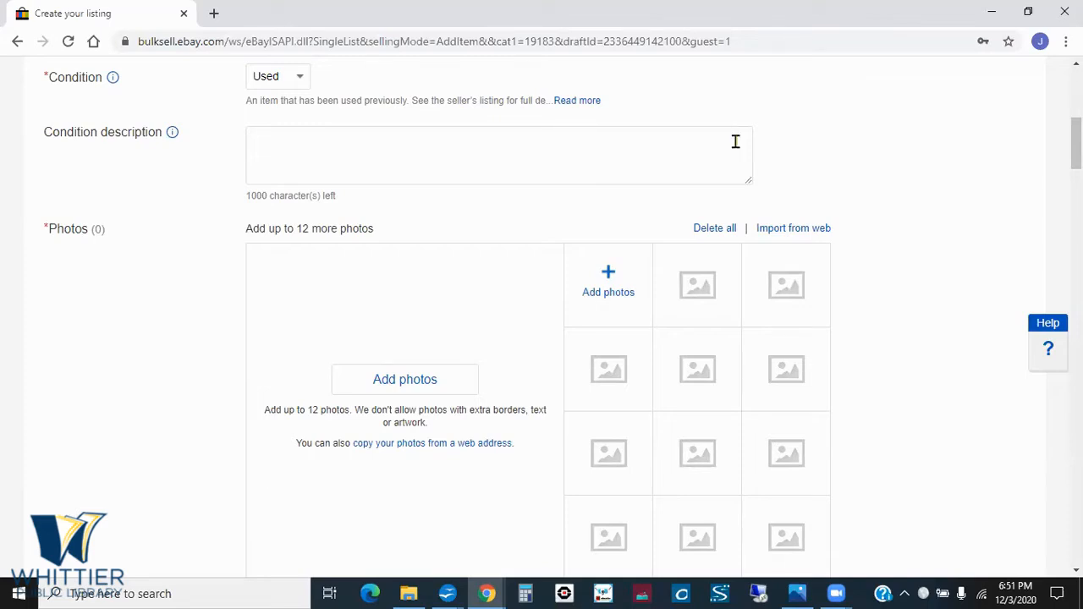
pyautogui.moveTo(1076, 144); pyautogui.dragTo(1076, 160)
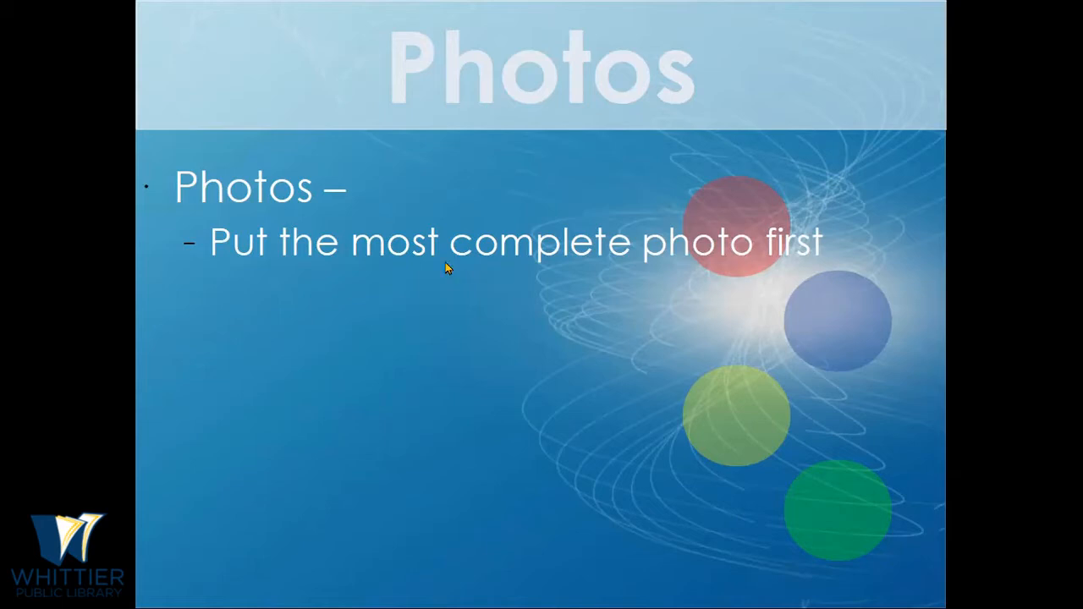
# - Switch back to the eBay listing in Chrome, leave it for the eBay home page and open the Watchlist
pyautogui.hotkey('alt', 'Tab')
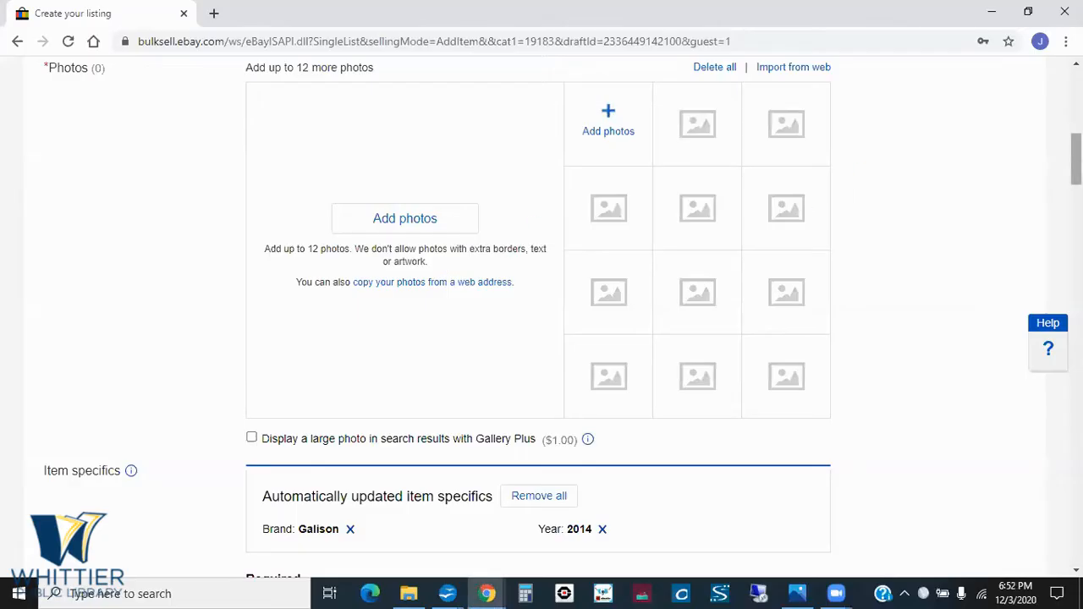
pyautogui.moveTo(1076, 160); pyautogui.dragTo(1075, 97)
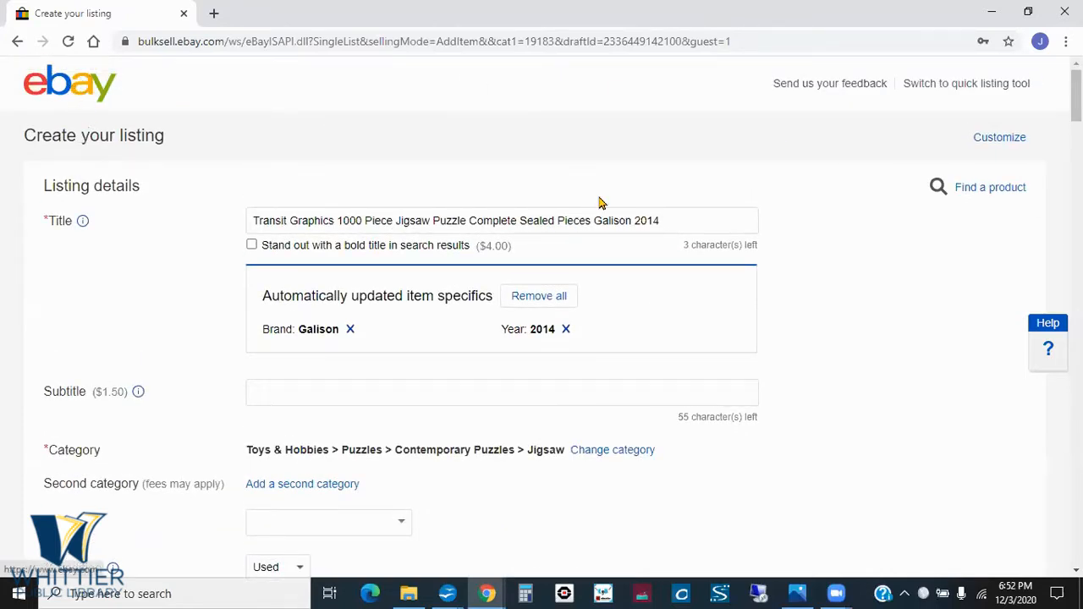
pyautogui.click(83, 89)
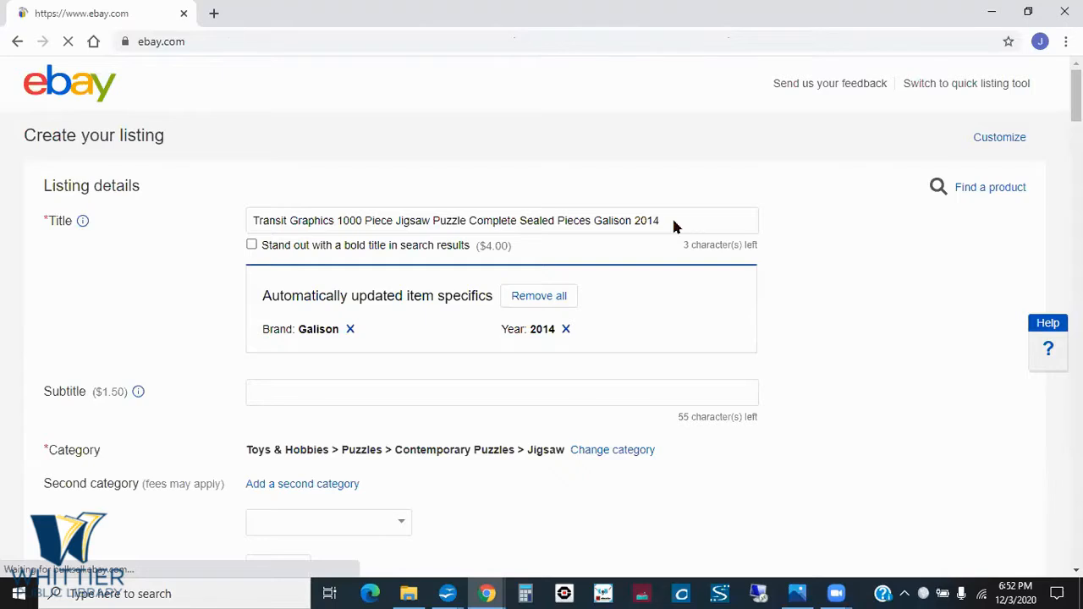
pyautogui.moveTo(912, 67)
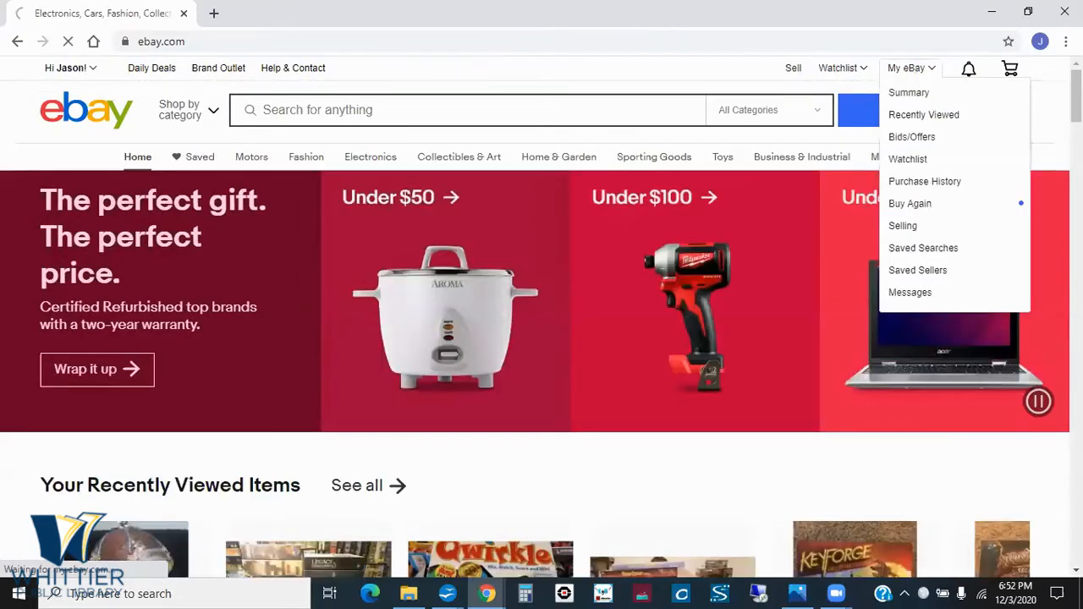
# - Look through the watched items and their photos on pages 1 and 2 of the watchlist
pyautogui.scroll(-1, 541, 314)
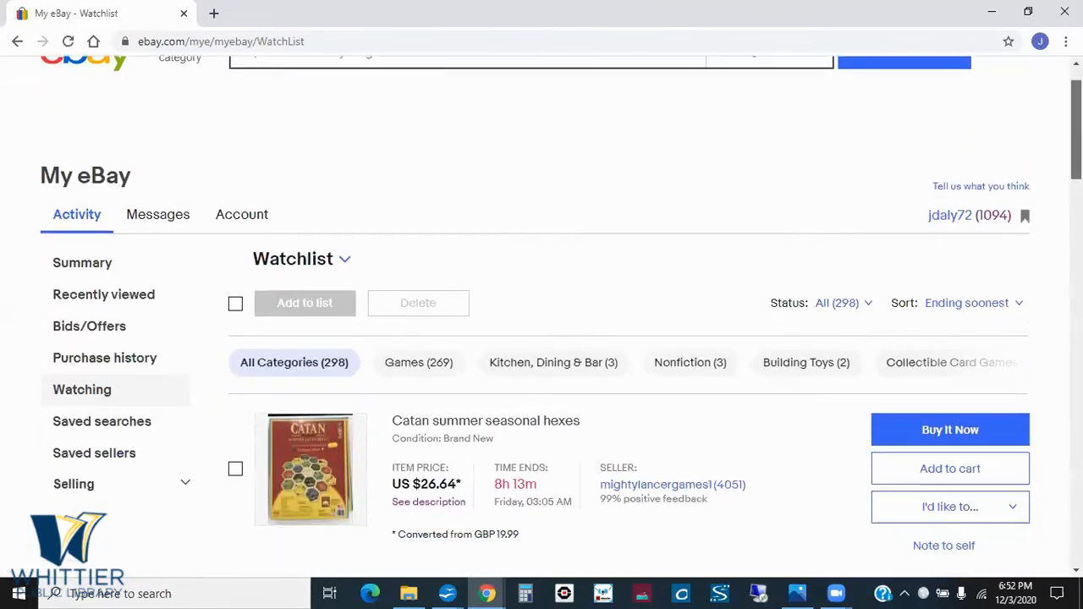
pyautogui.scroll(-9, 542, 338)
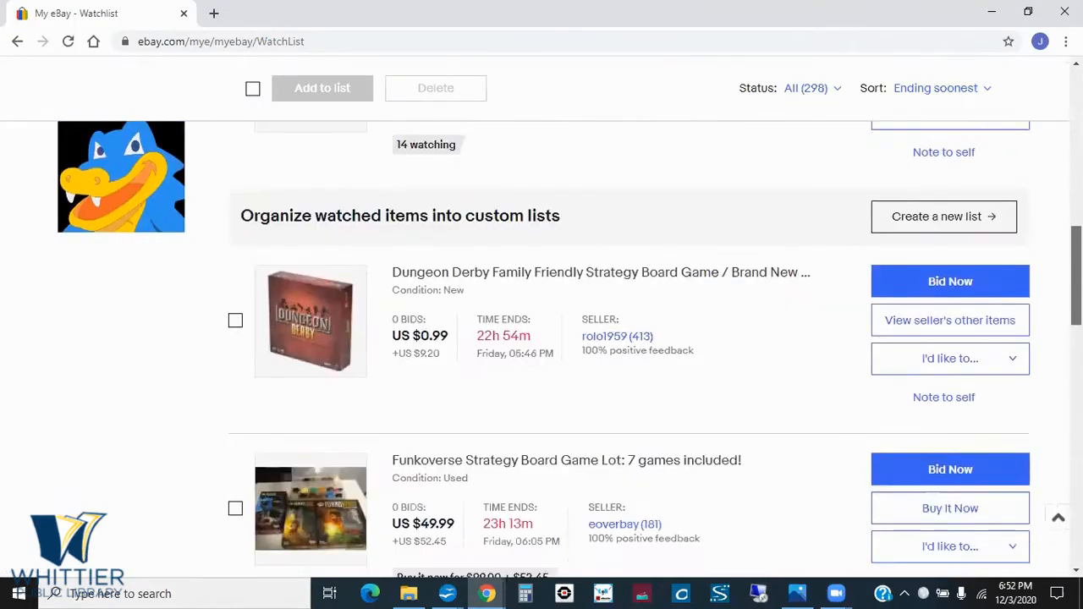
pyautogui.scroll(-10, 542, 338)
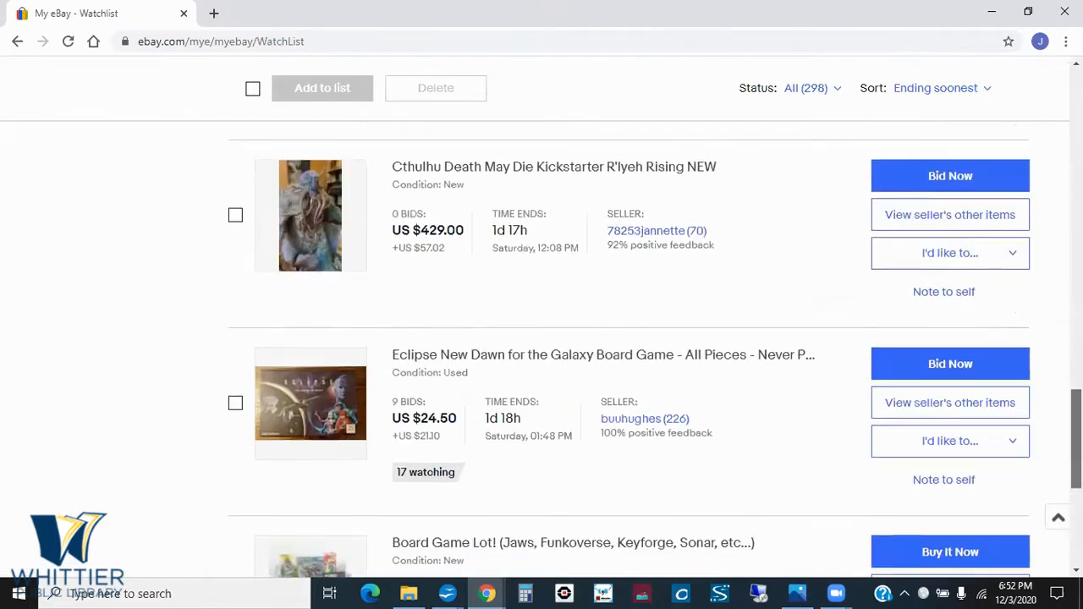
pyautogui.scroll(-5, 541, 338)
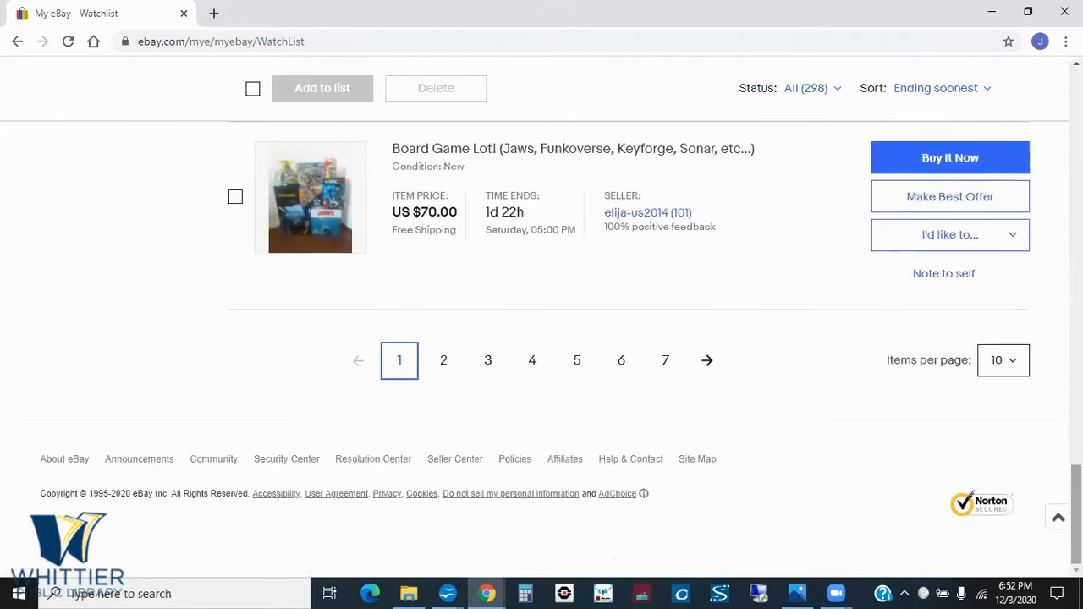
pyautogui.click(456, 364)
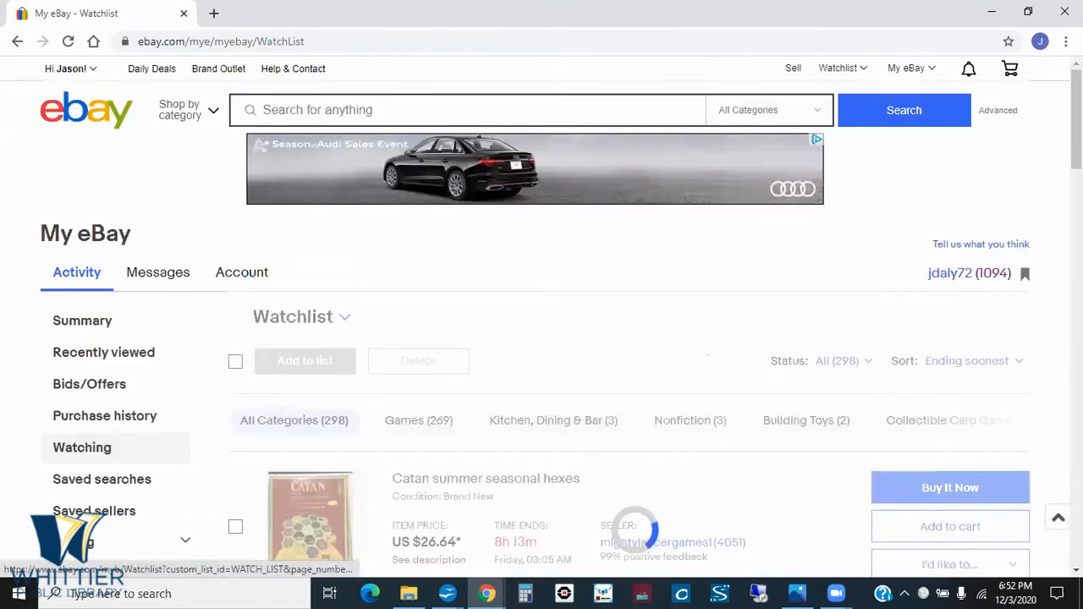
pyautogui.scroll(-15, 542, 338)
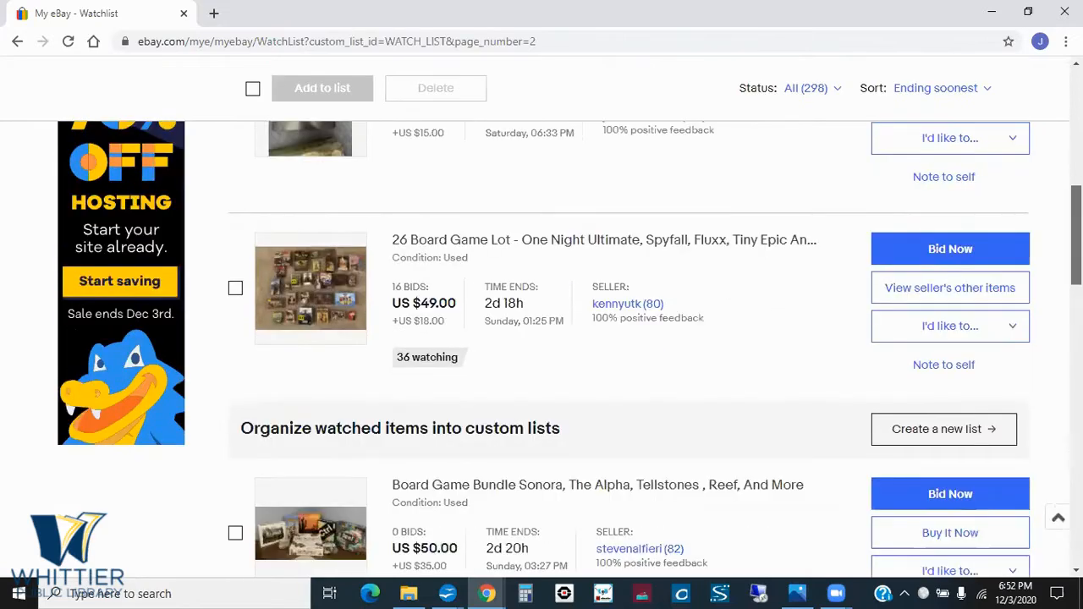
pyautogui.scroll(-9, 541, 339)
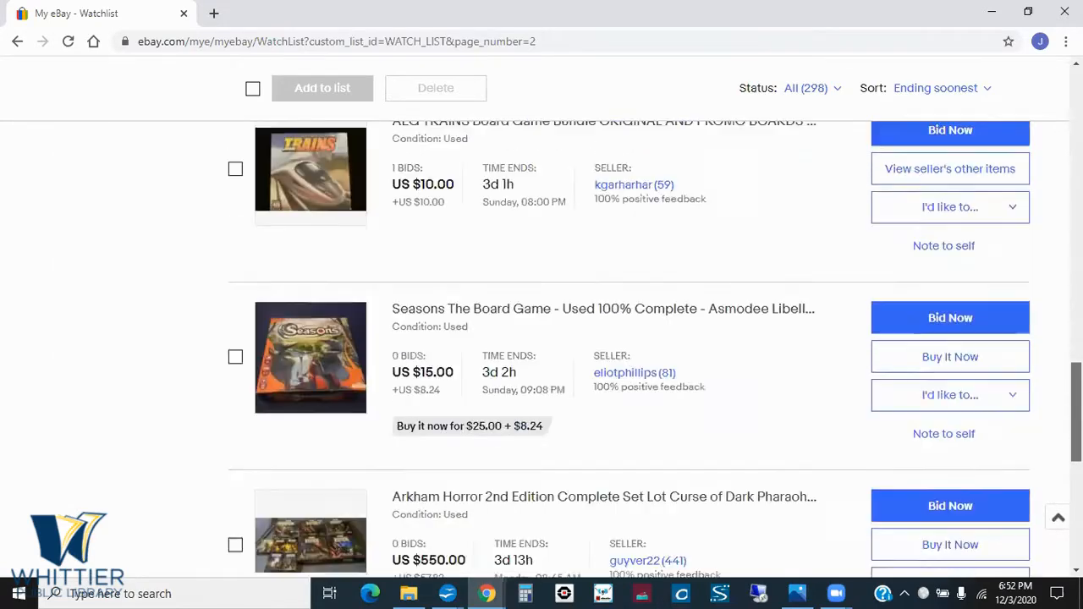
pyautogui.scroll(-4, 541, 338)
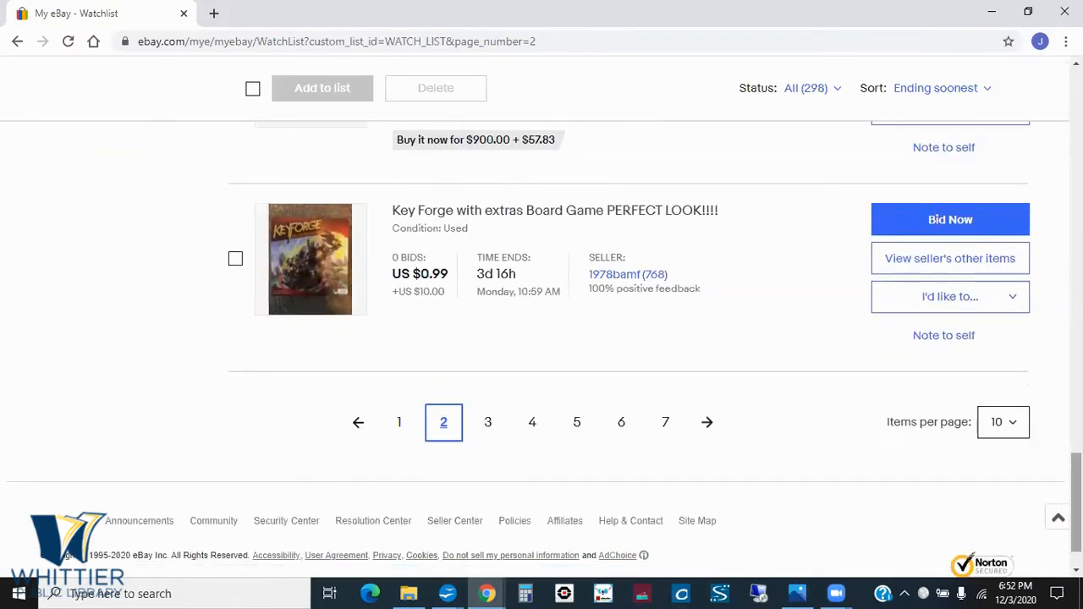
# - Open page 3 of the watchlist and look through its items and their photos
pyautogui.click(485, 422)
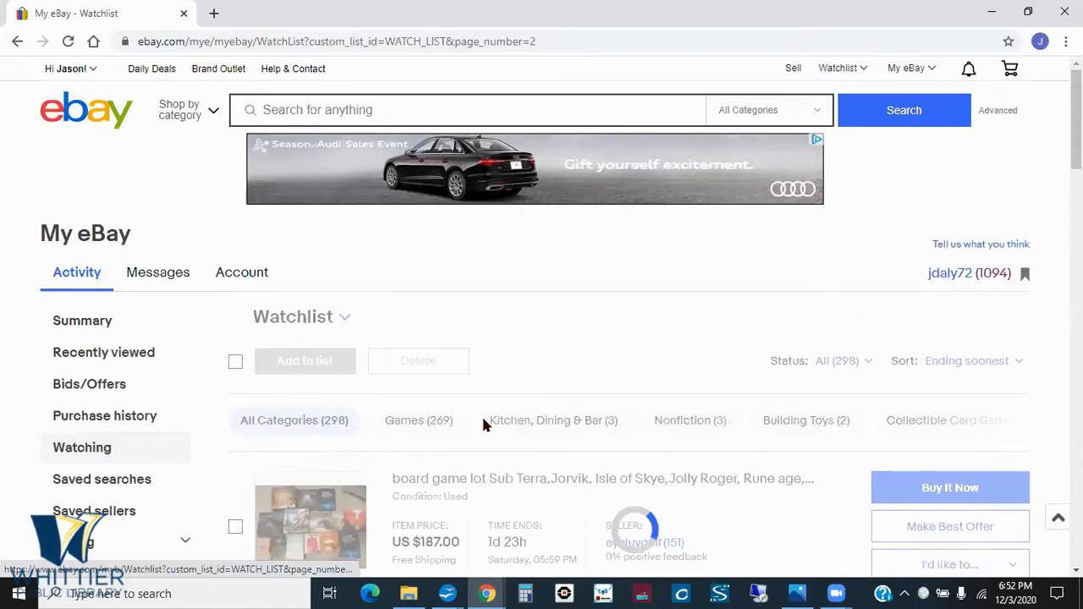
pyautogui.scroll(-6, 482, 425)
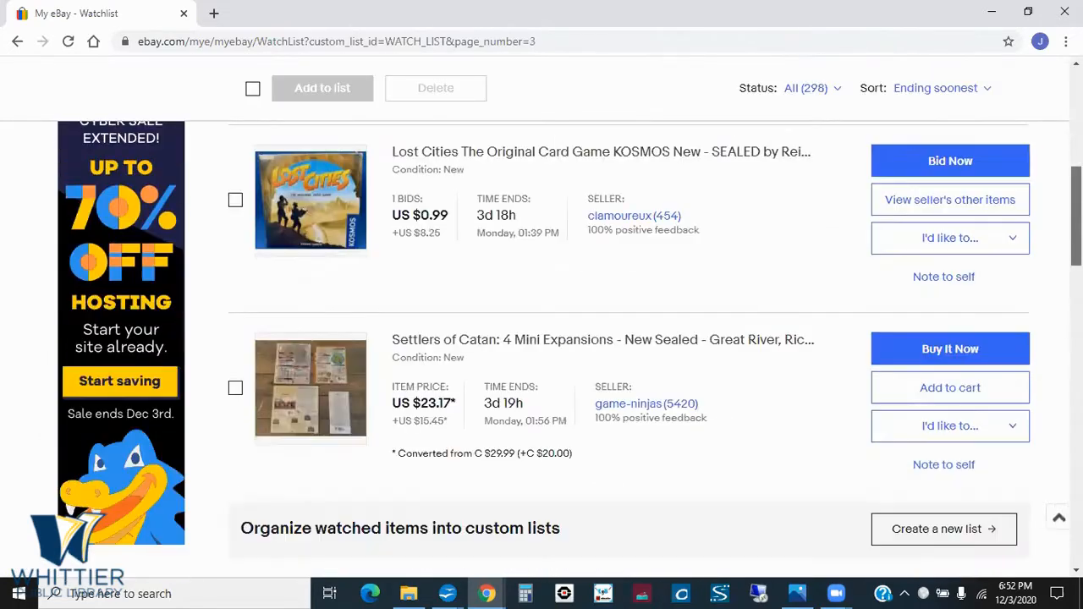
pyautogui.scroll(-7, 541, 338)
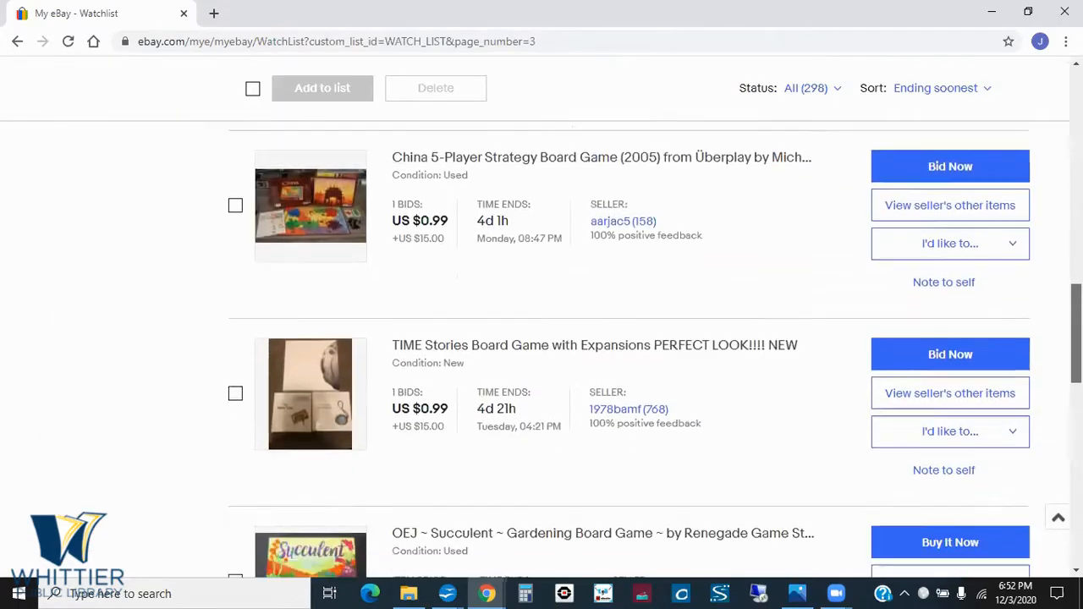
pyautogui.scroll(-8, 541, 339)
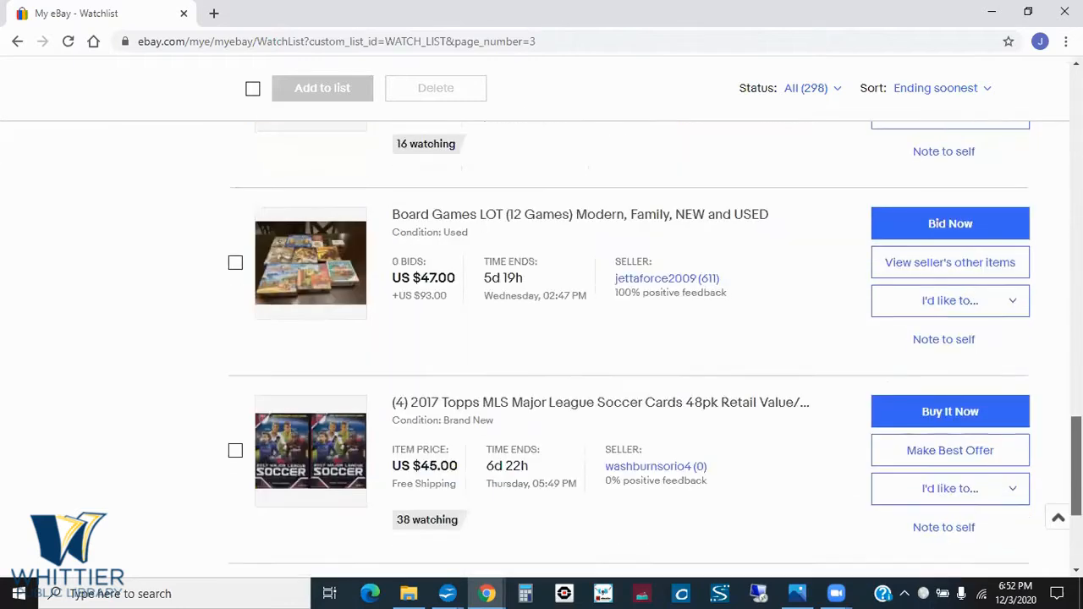
pyautogui.scroll(-2, 542, 338)
pyautogui.scroll(10, 541, 338)
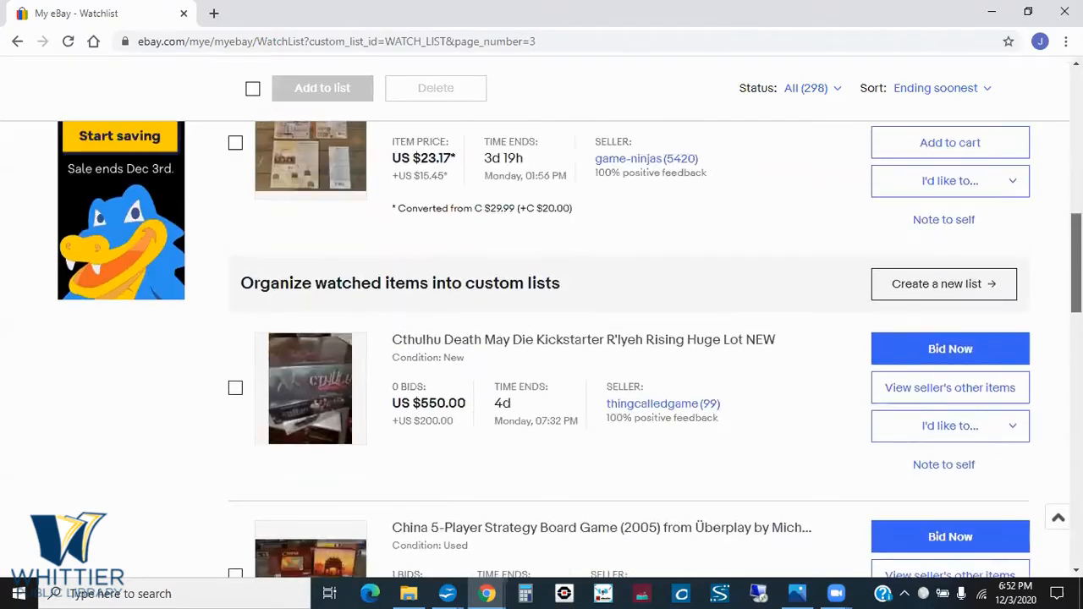
pyautogui.scroll(8, 238, 296)
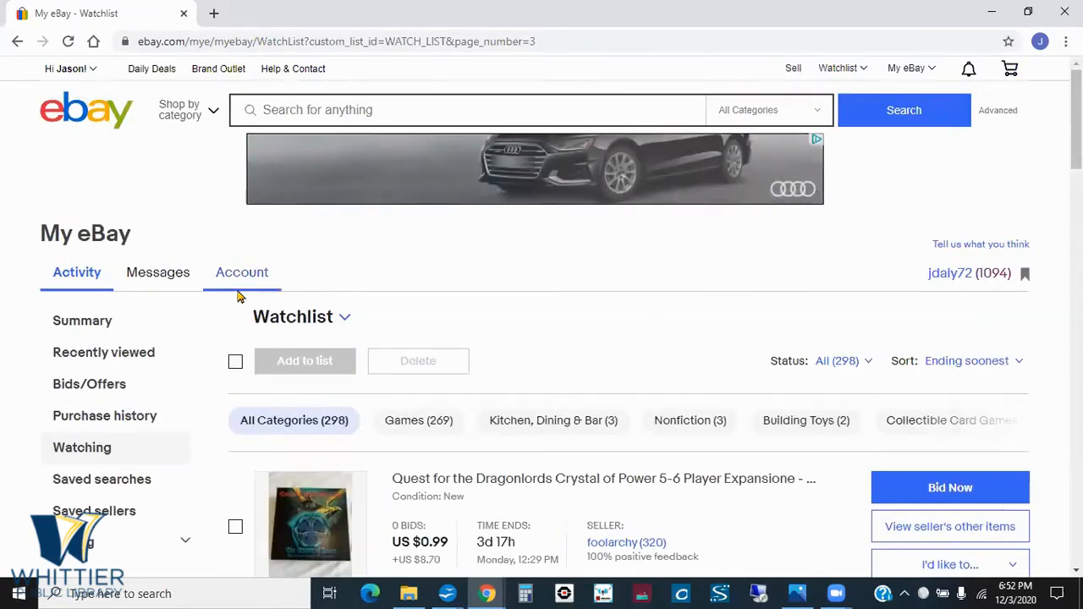
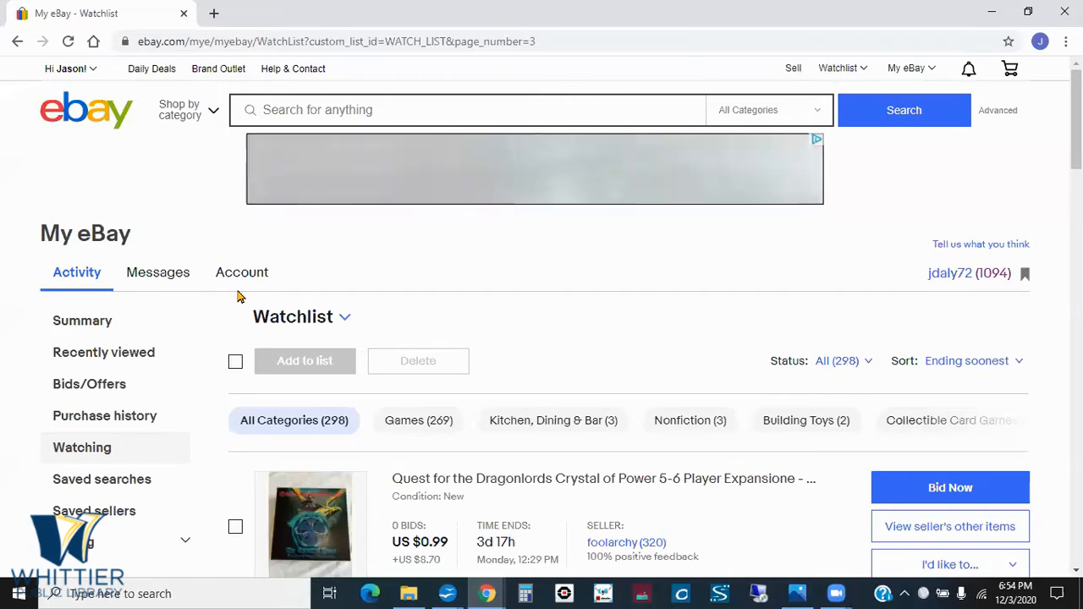
# - Go back from the watchlist to the draft puzzle listing and bring up its photo section
pyautogui.moveTo(906, 75)
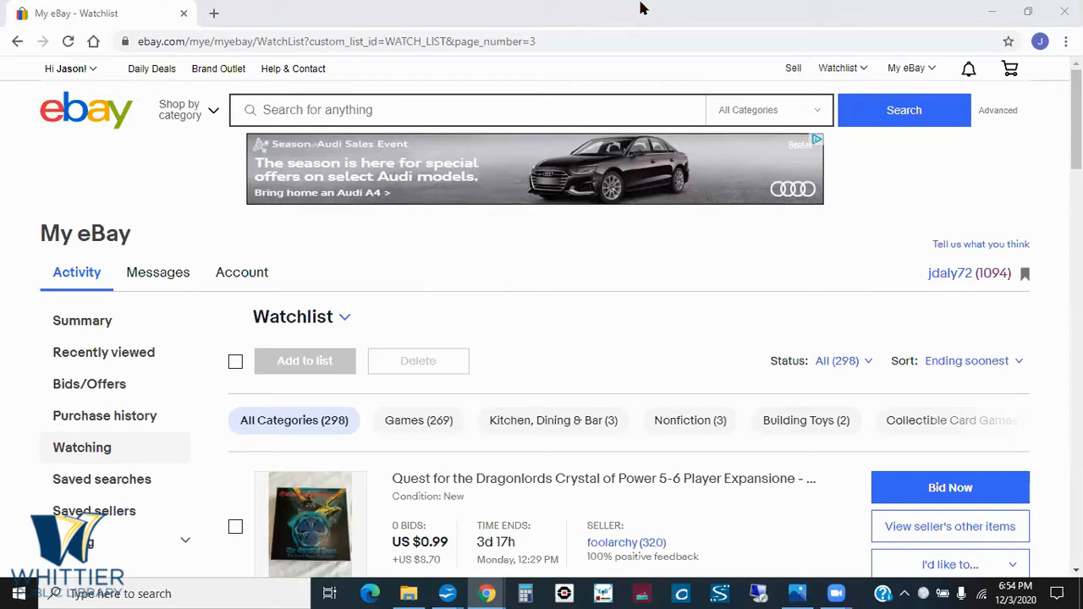
pyautogui.click(17, 42)
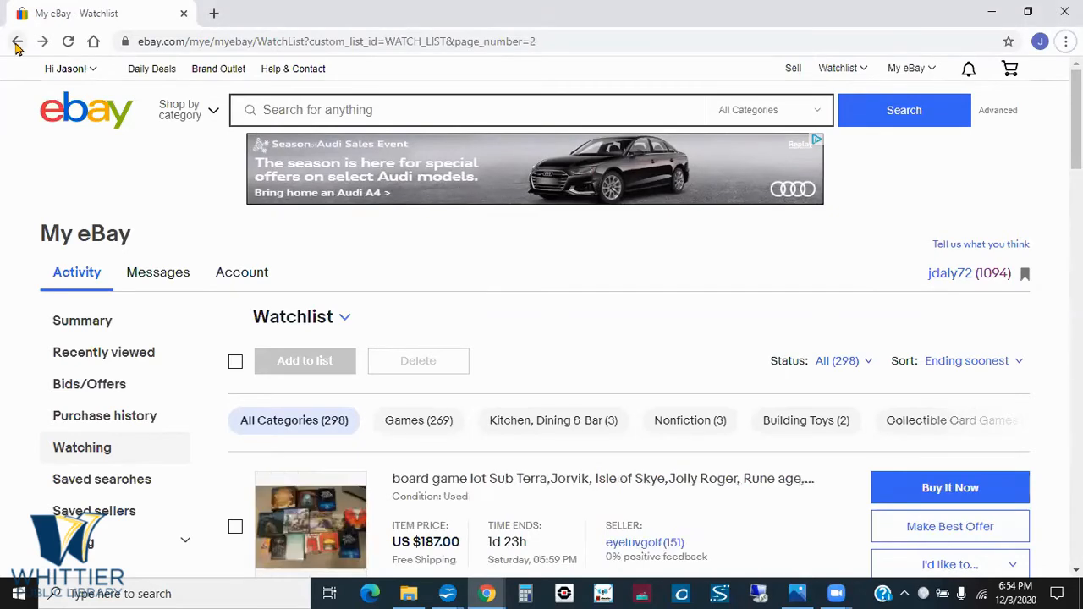
pyautogui.click(17, 42)
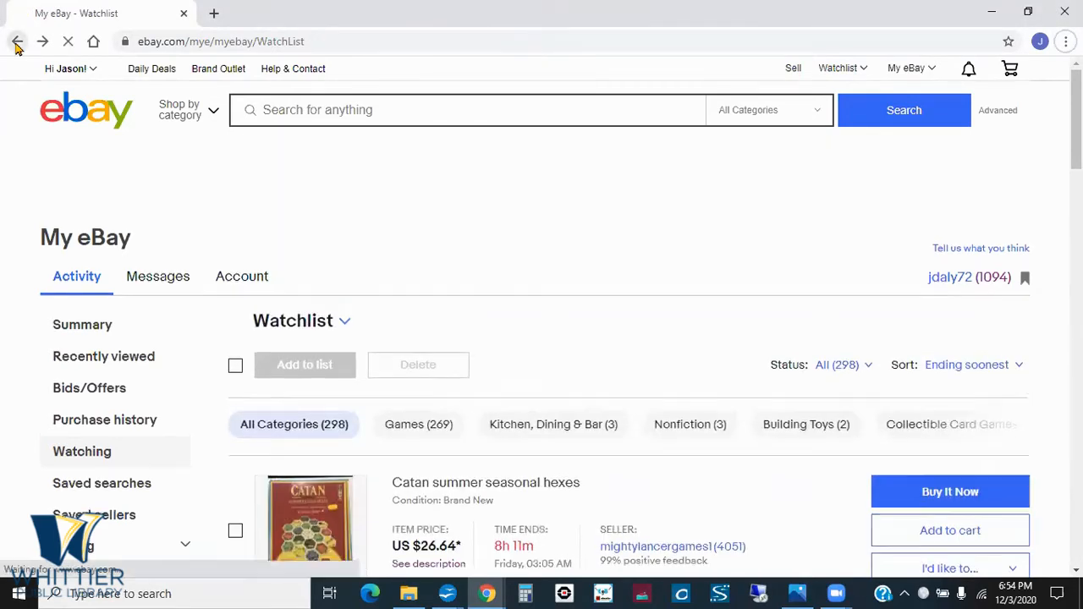
pyautogui.click(17, 43)
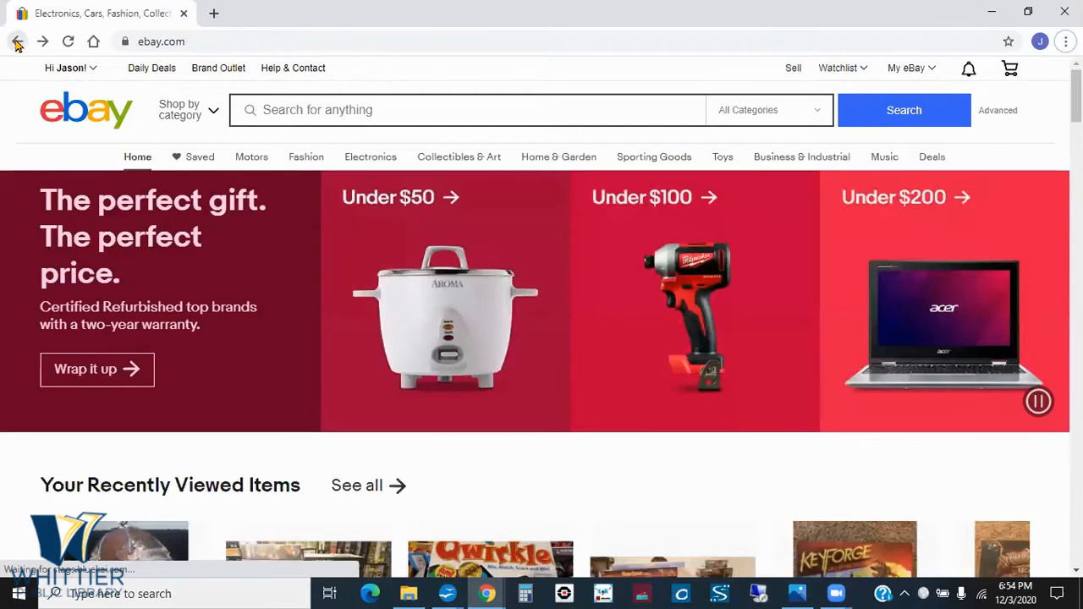
pyautogui.click(17, 42)
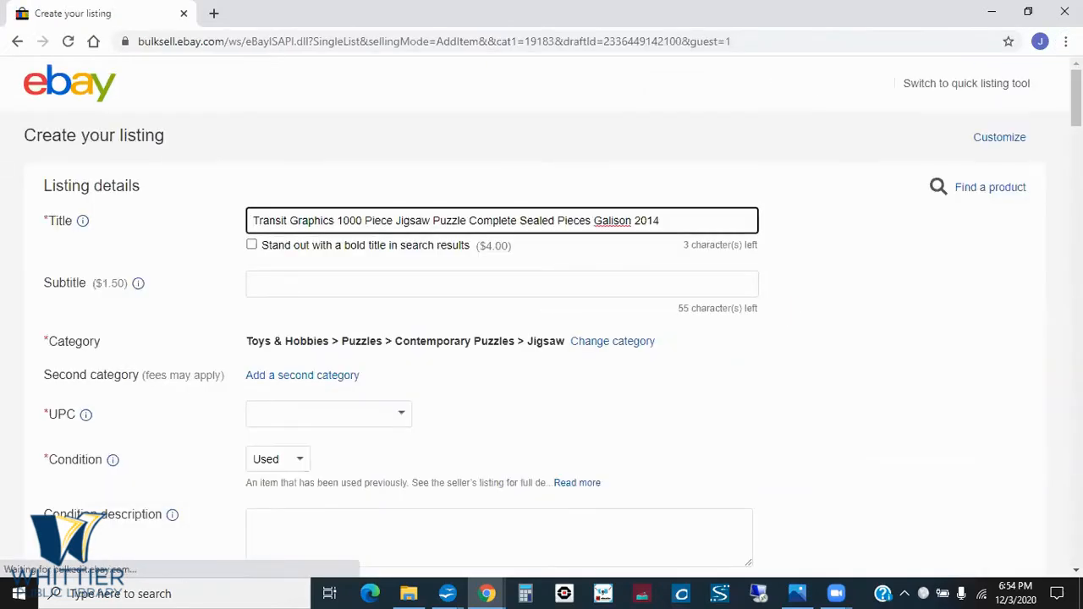
pyautogui.scroll(-5, 792, 304)
pyautogui.scroll(-1, 542, 311)
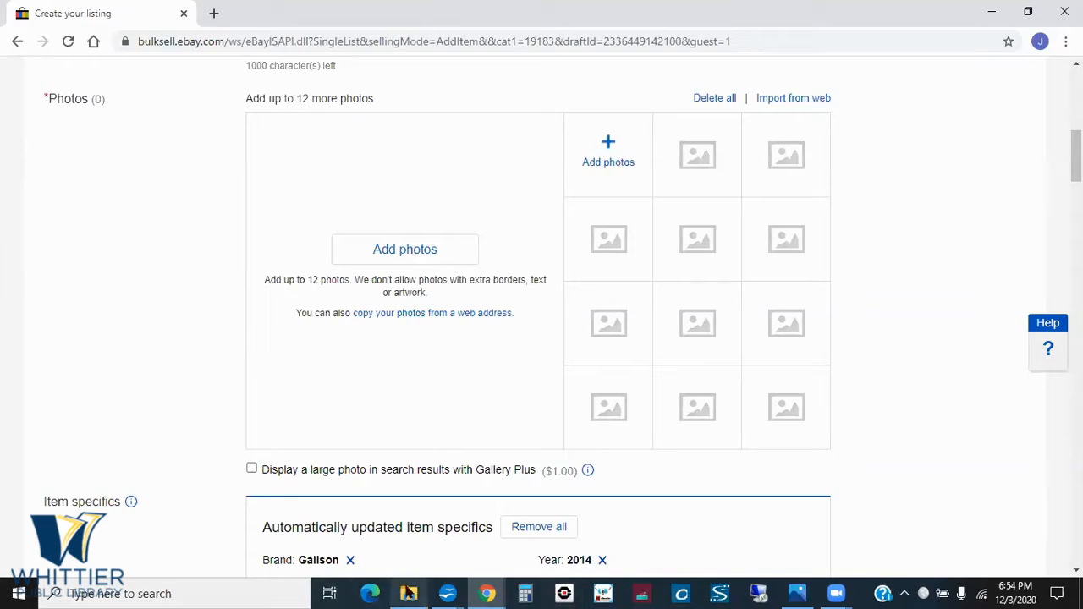
# - Switch to the presentation's Photos slide and reveal the point about well-lighted, in-focus photos that show important details
pyautogui.hotkey('alt', 'Tab')
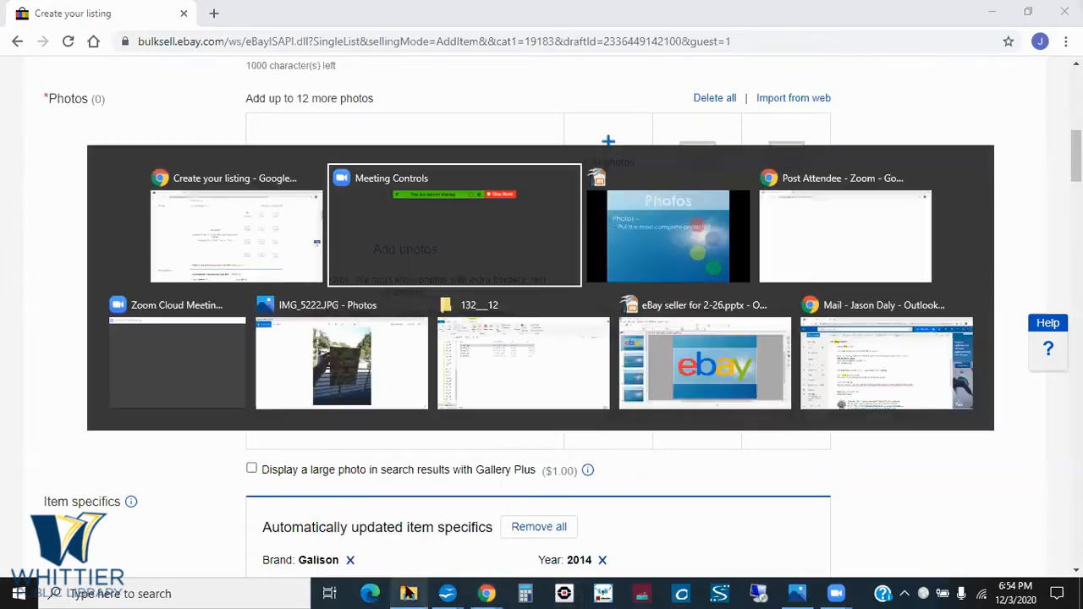
pyautogui.hotkey('alt', 'Tab')
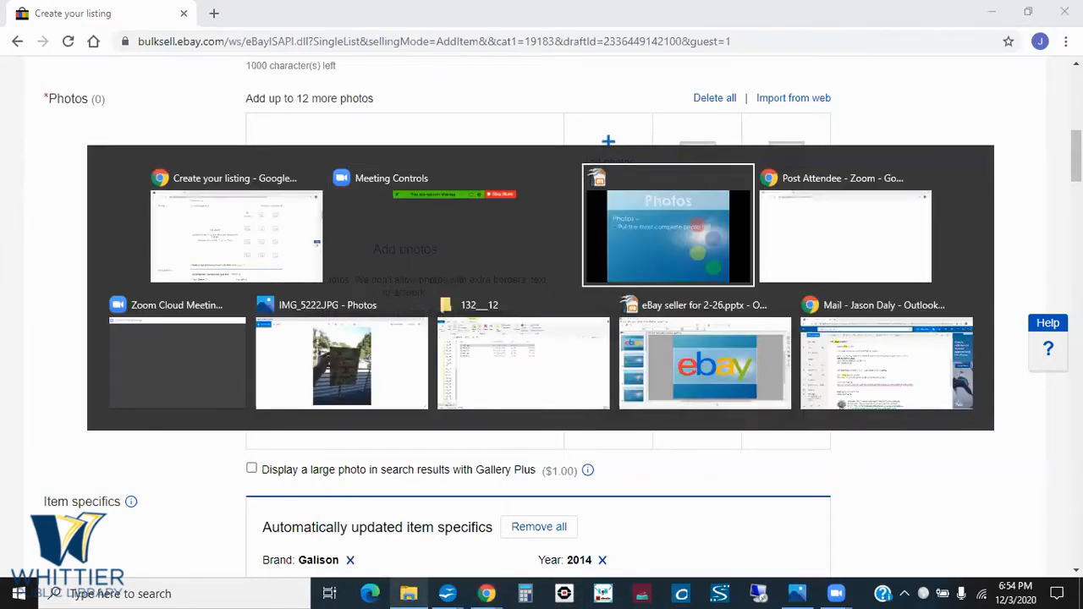
pyautogui.press('Right')
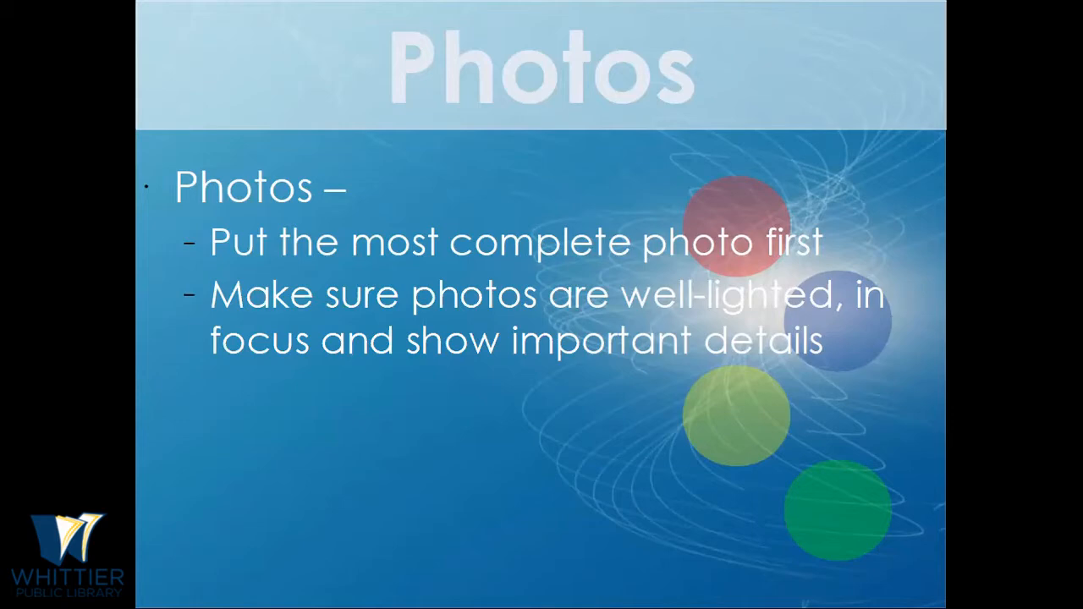
# - Switch to the Photos app and look through the puzzle pictures from IMG_5222.JPG to IMG_5227.JPG
pyautogui.hotkey('alt', 'Tab')
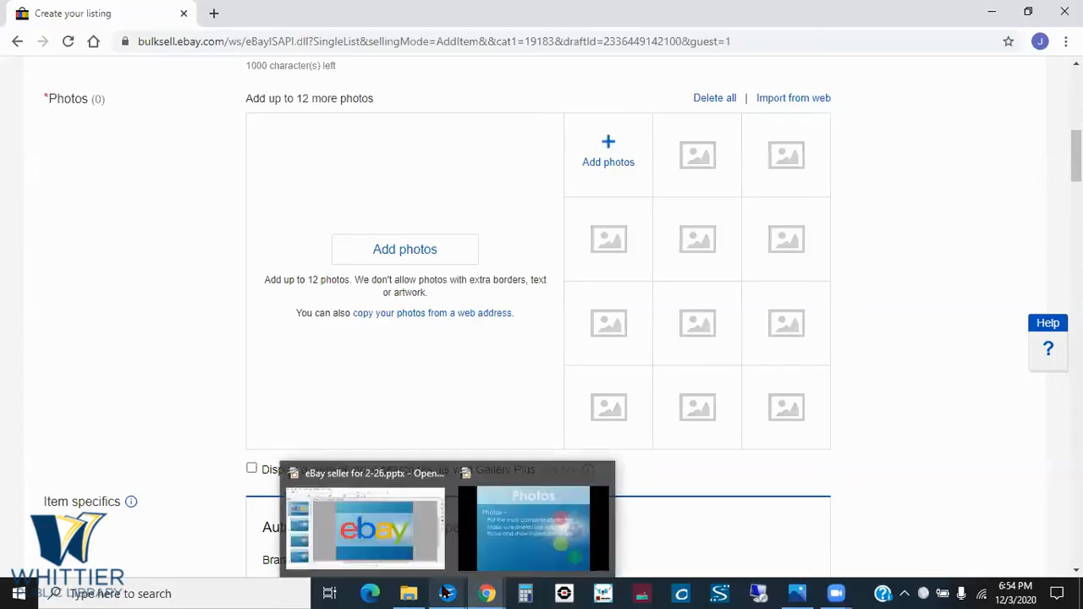
pyautogui.hotkey('alt', 'Tab')
pyautogui.hotkey('alt', 'Tab')
pyautogui.hotkey('alt', 'Tab')
pyautogui.hotkey('alt', 'Tab')
pyautogui.hotkey('alt', 'Tab')
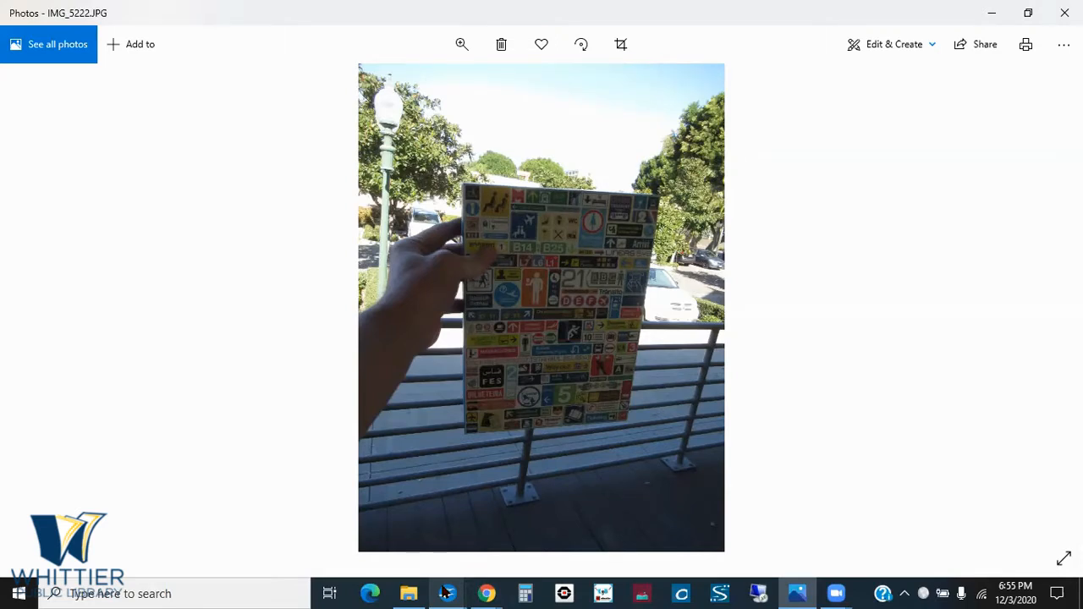
pyautogui.press('Right')
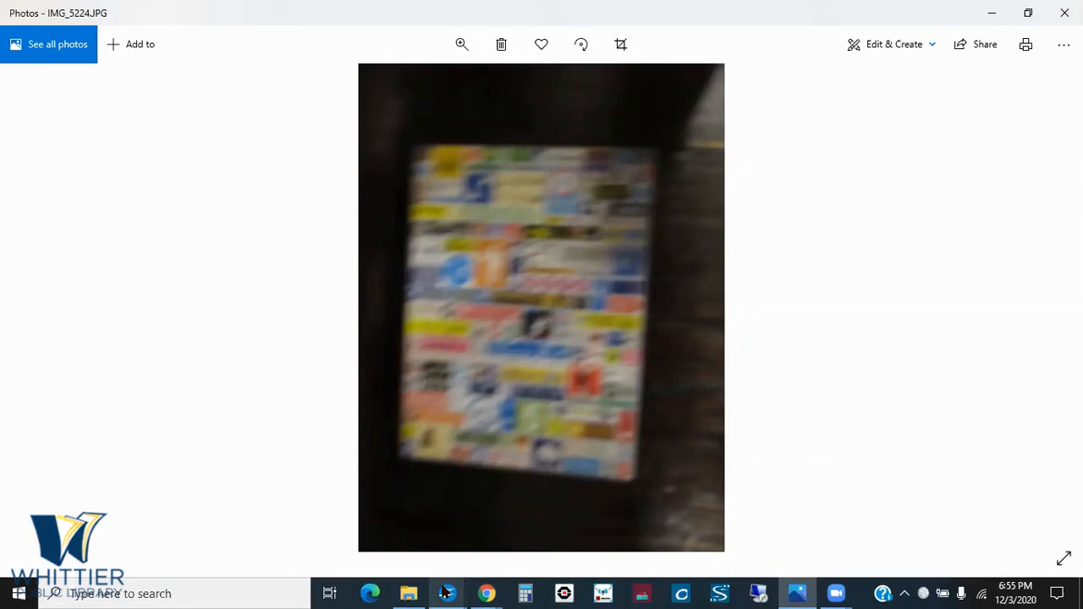
pyautogui.press('Right')
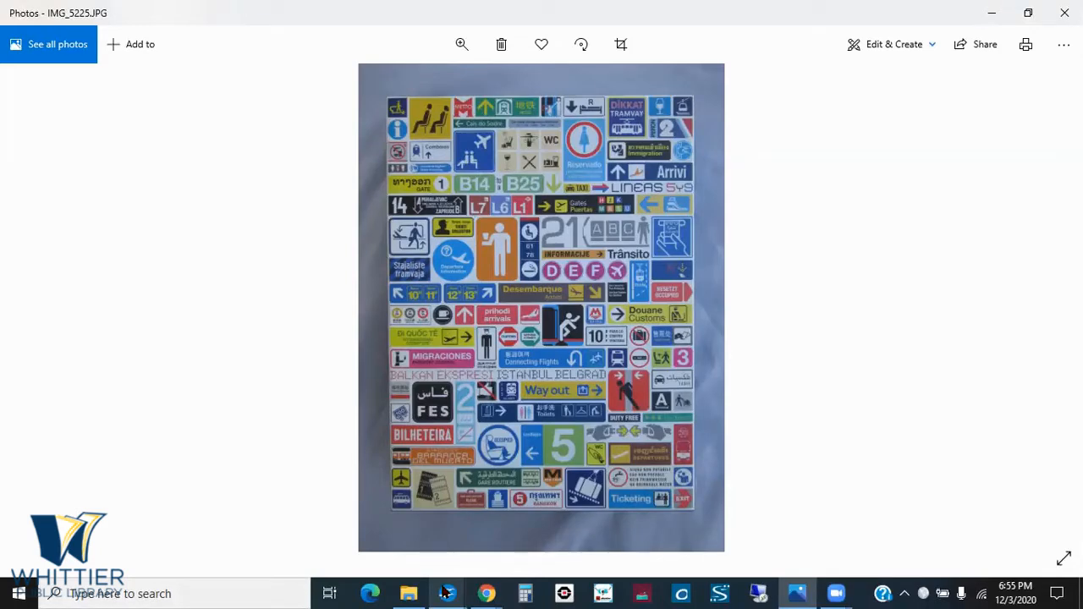
pyautogui.press('Right')
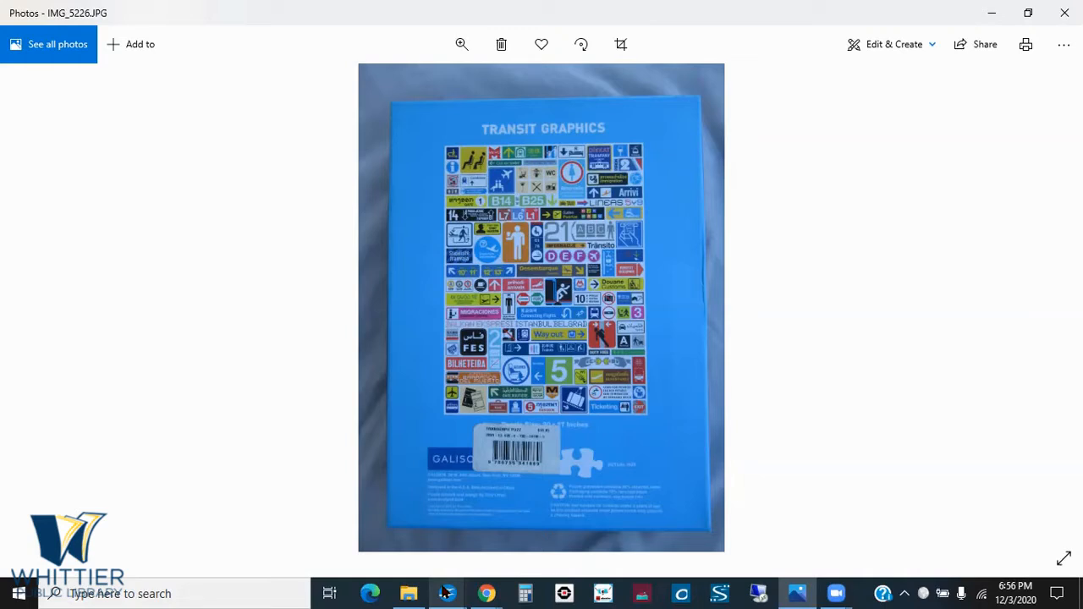
pyautogui.press('Right')
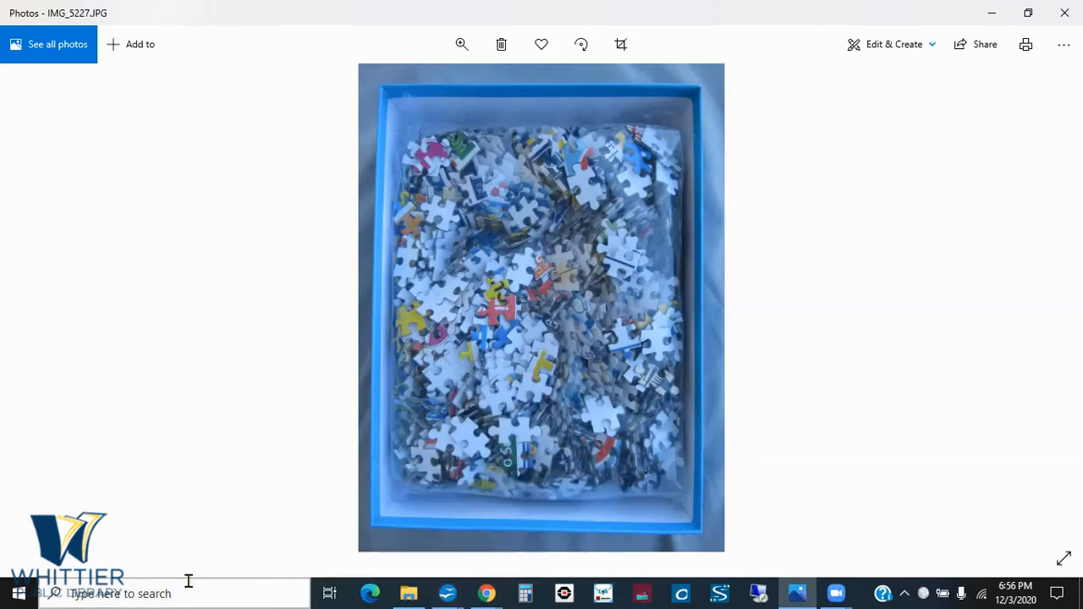
# - Switch from the Photos app back to the Photos slide of the presentation slideshow
pyautogui.hotkey('alt', 'Tab')
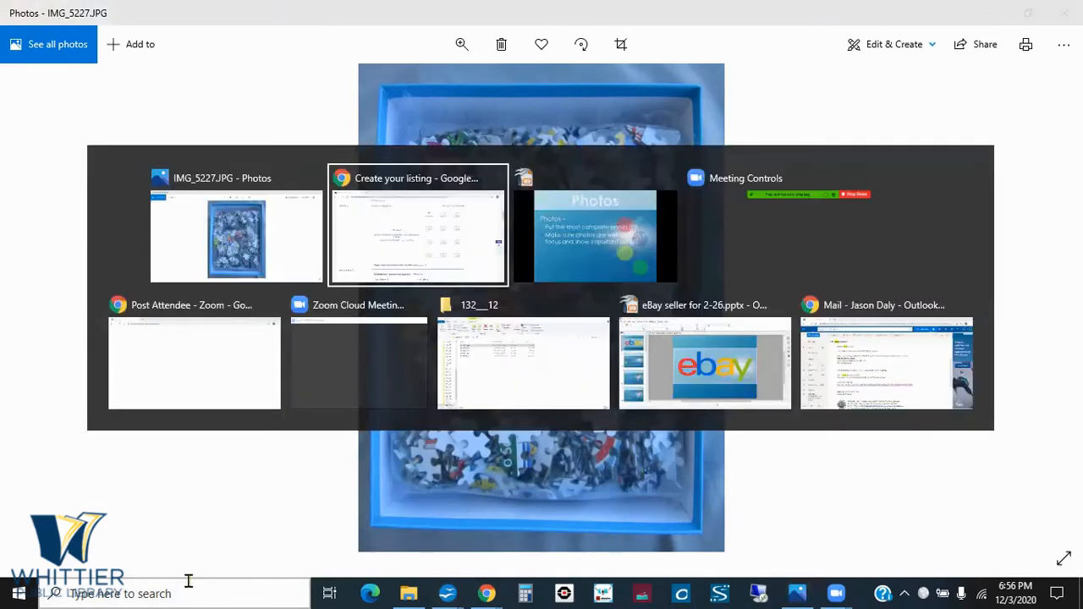
pyautogui.hotkey('alt', 'Tab')
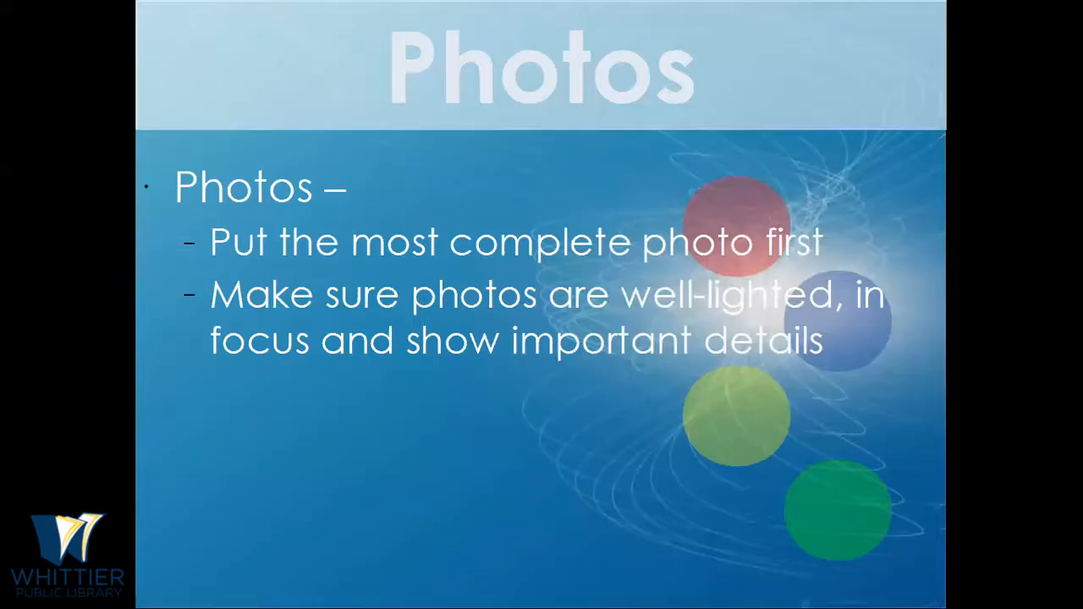
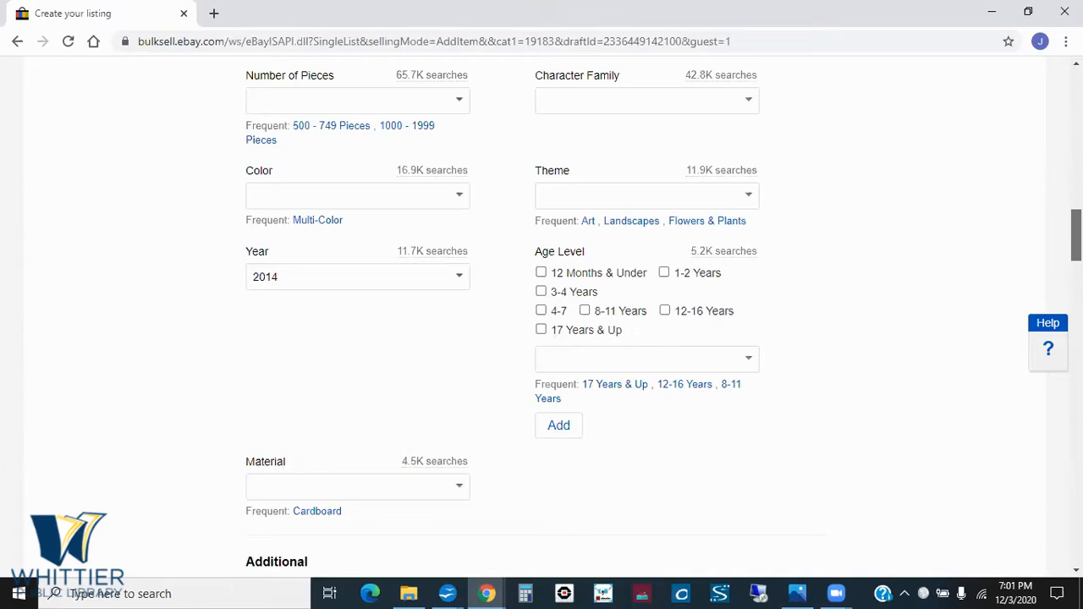
# - Look through the item specifics of the puzzle listing and read the full item description
pyautogui.scroll(-4, 541, 338)
pyautogui.scroll(-3, 541, 338)
pyautogui.scroll(4, 541, 338)
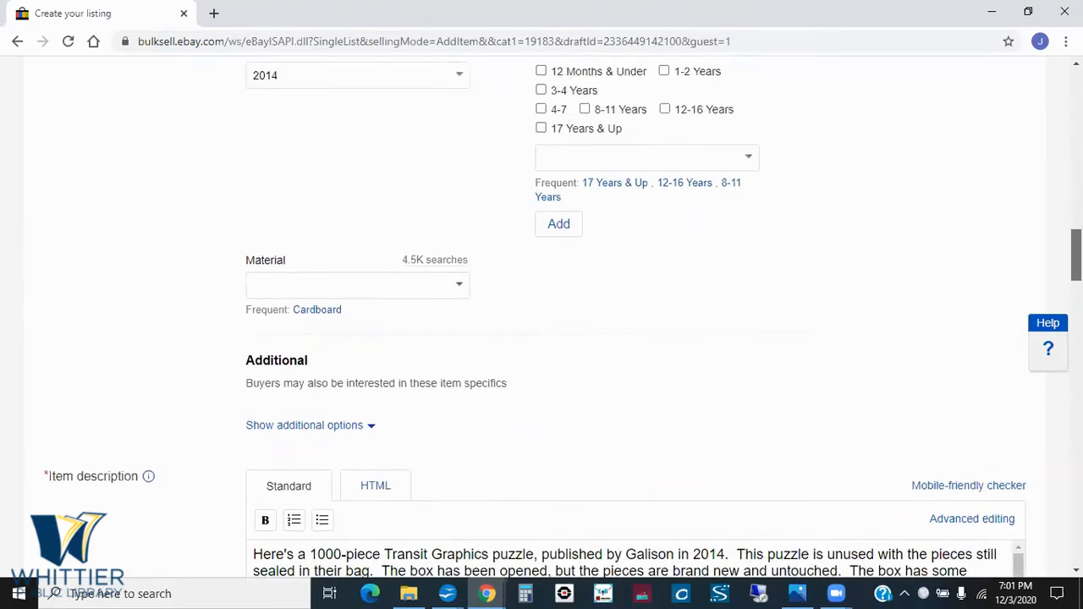
pyautogui.scroll(-4, 541, 339)
pyautogui.scroll(-5, 541, 339)
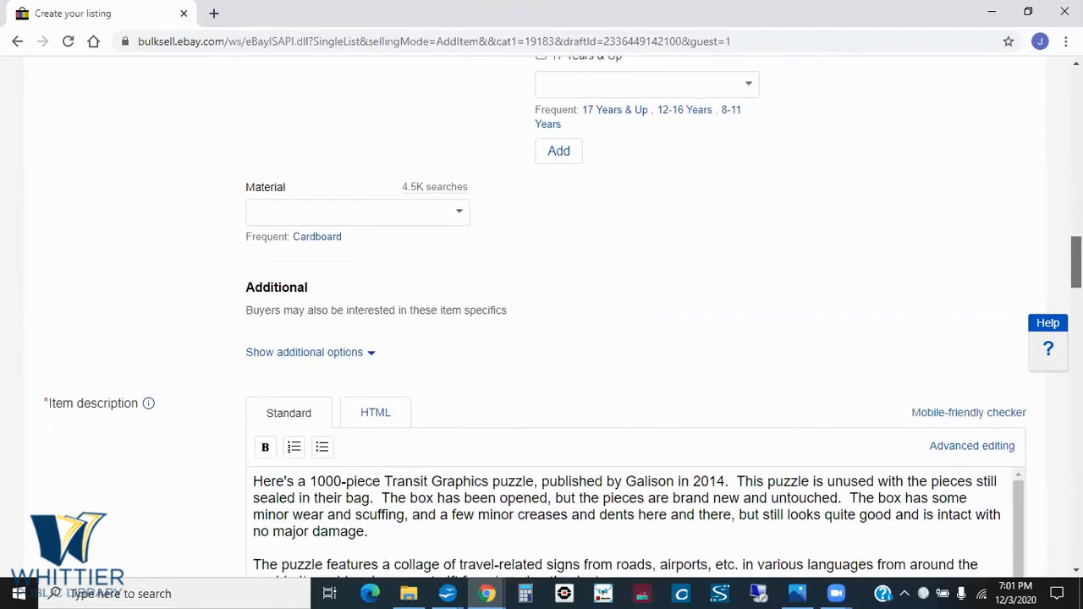
pyautogui.scroll(-2, 541, 339)
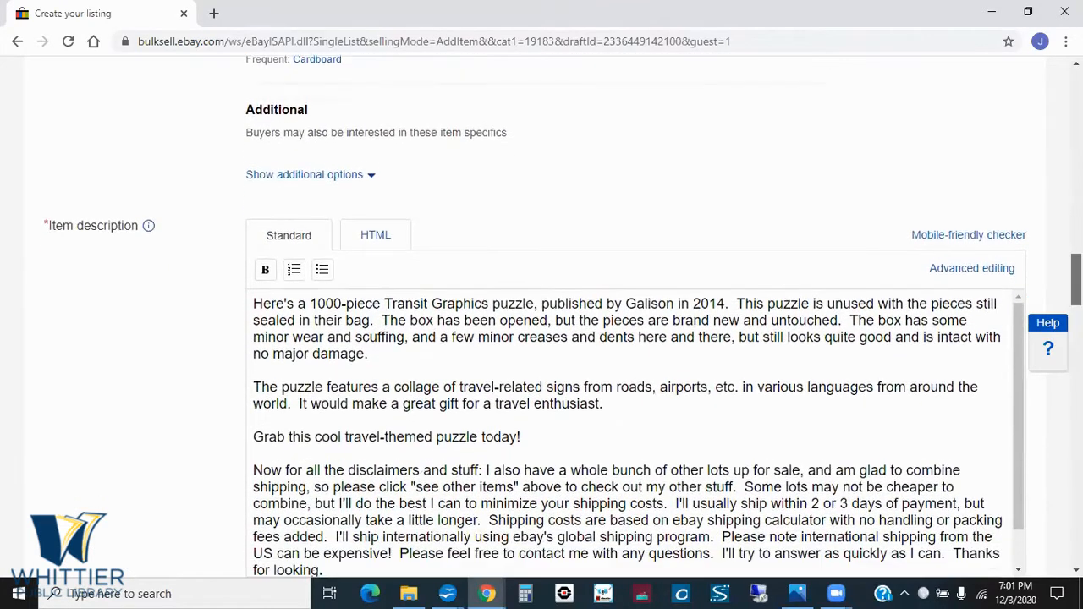
pyautogui.scroll(1, 541, 338)
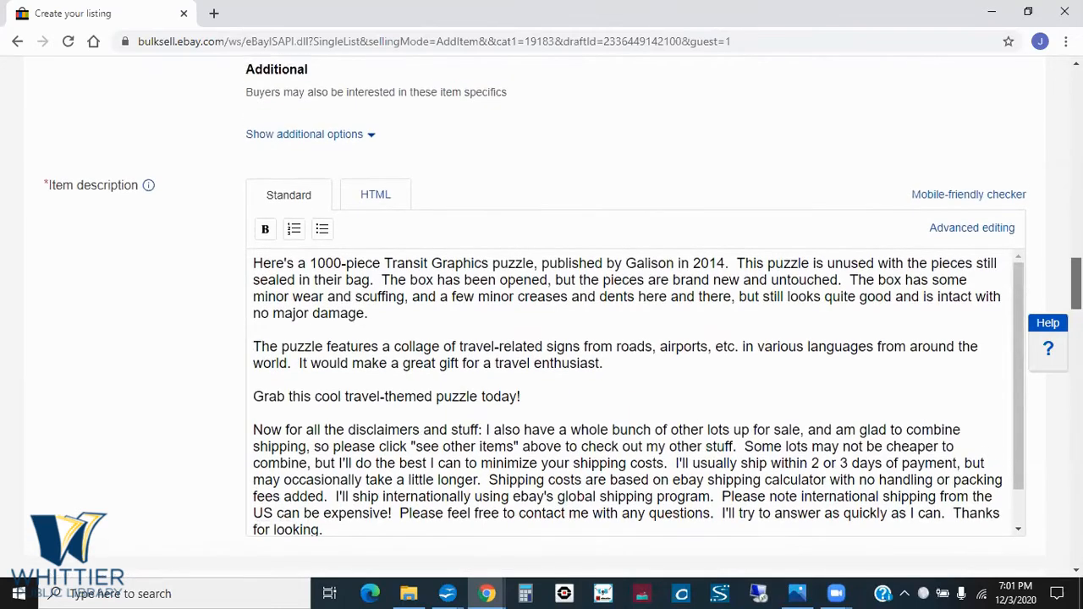
pyautogui.scroll(-2, 541, 338)
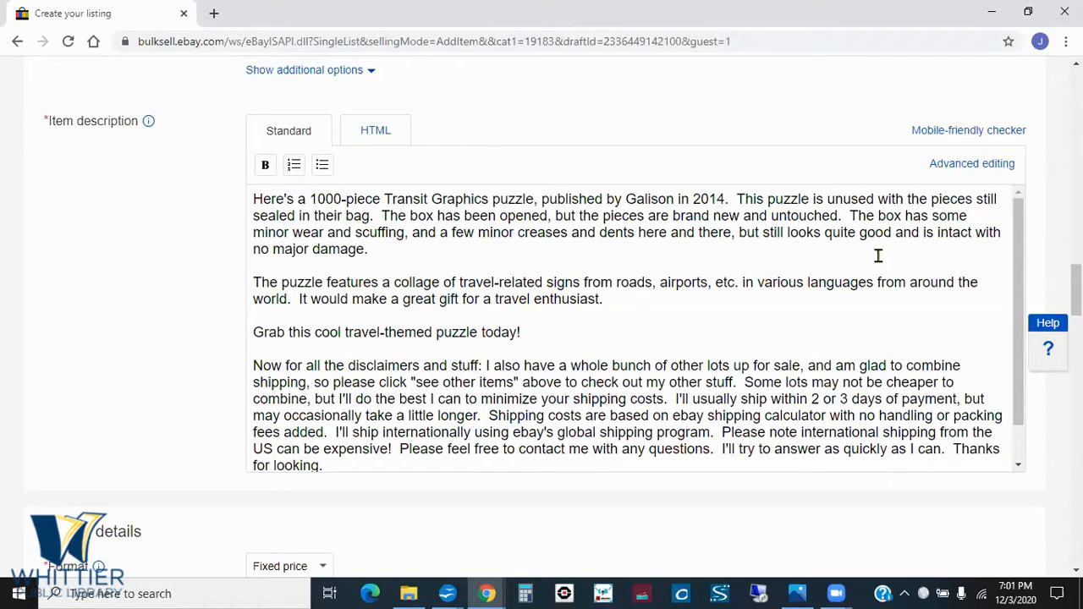
# - Go back up to the listing's title, category and condition fields to review them
pyautogui.scroll(2, 878, 256)
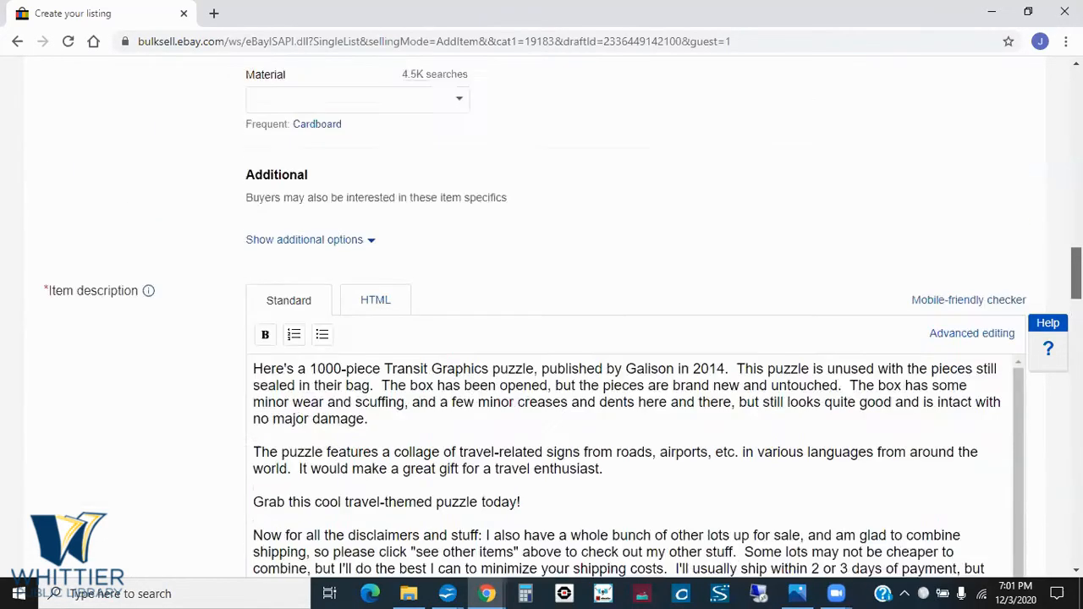
pyautogui.scroll(10, 635, 313)
pyautogui.scroll(10, 541, 313)
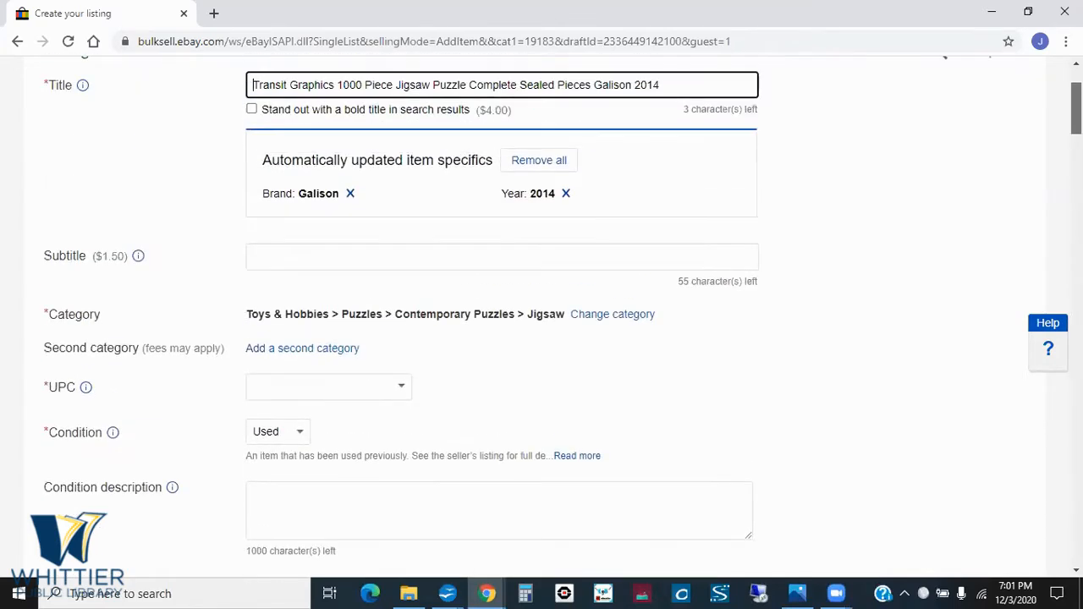
pyautogui.moveTo(1076, 108); pyautogui.dragTo(1076, 110)
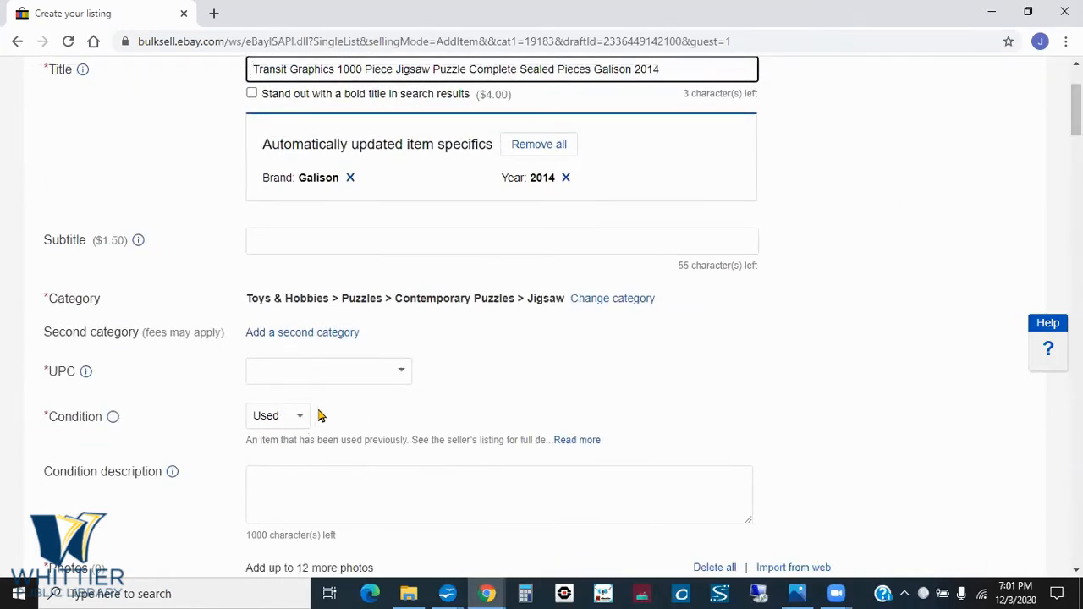
# - Change the listing's format in Selling details from Fixed price to Auction-style
pyautogui.moveTo(1075, 110); pyautogui.dragTo(1076, 292)
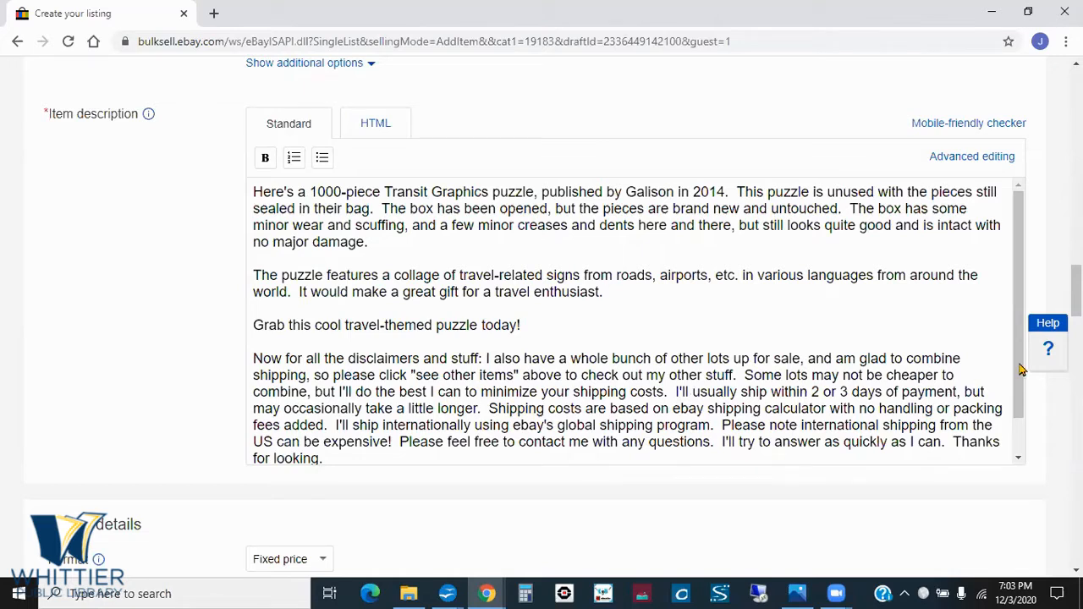
pyautogui.moveTo(1075, 292); pyautogui.dragTo(1075, 327)
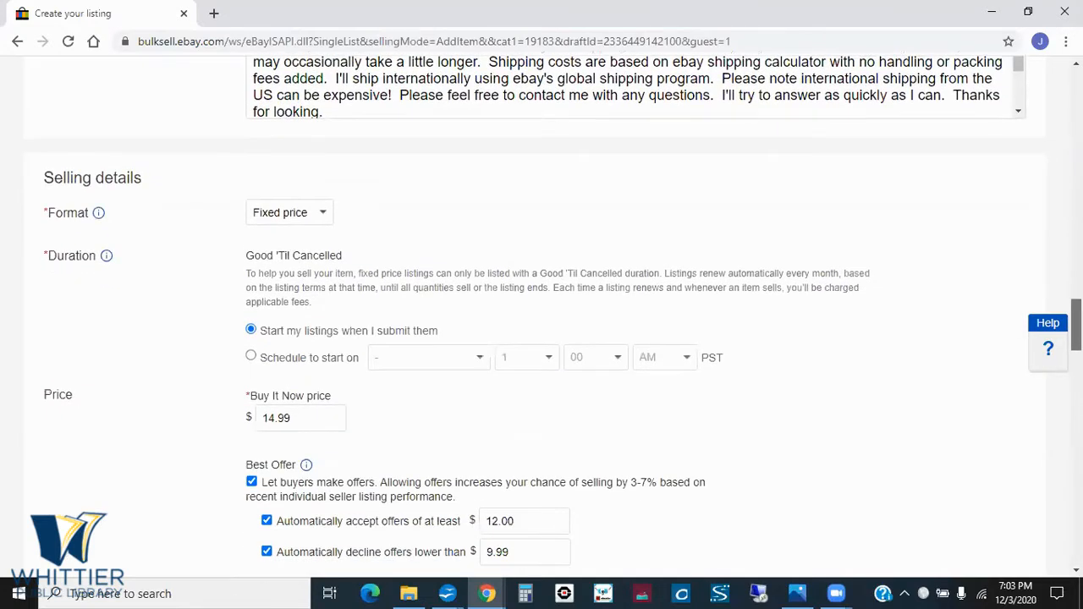
pyautogui.click(326, 219)
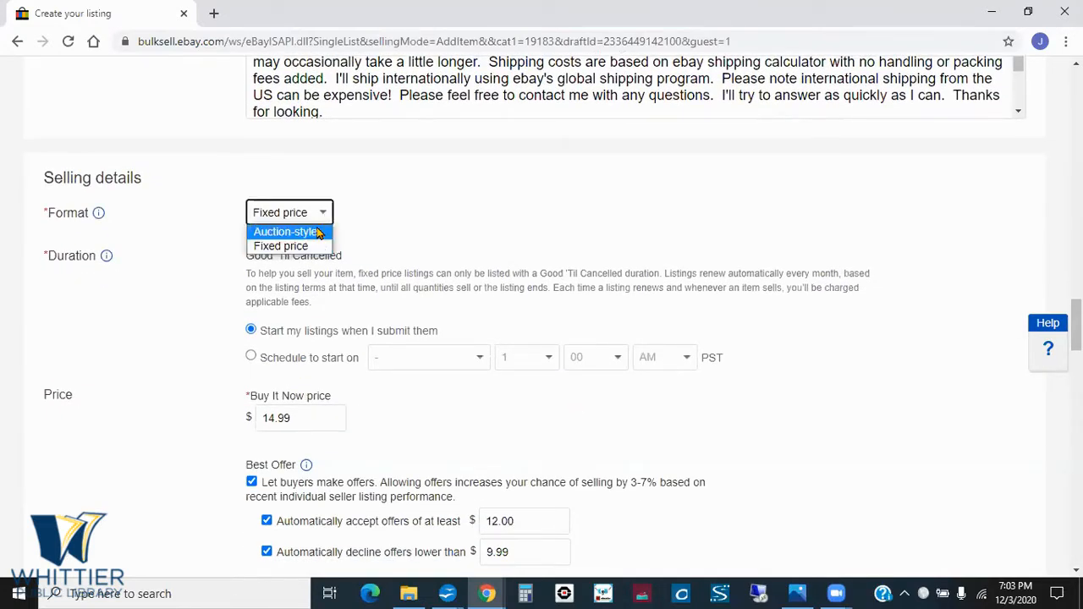
pyautogui.click(319, 246)
pyautogui.click(428, 214)
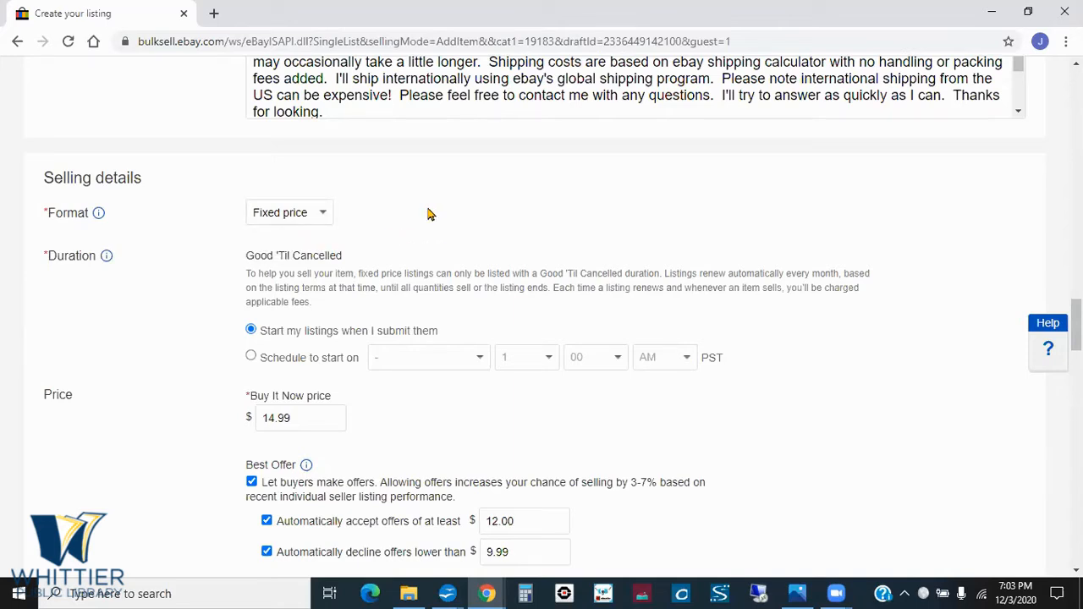
pyautogui.click(323, 211)
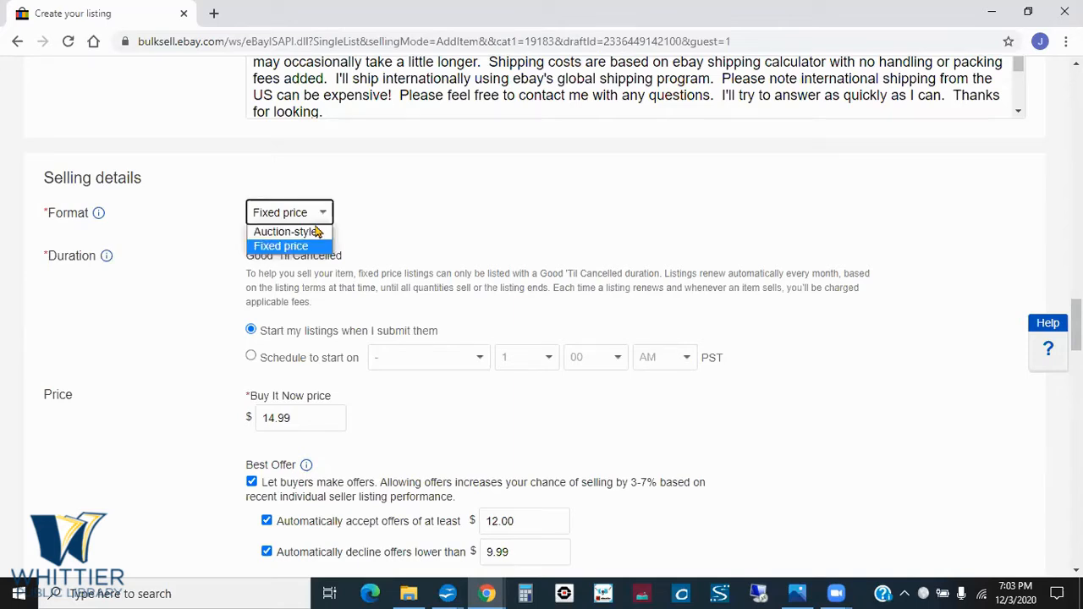
pyautogui.click(315, 230)
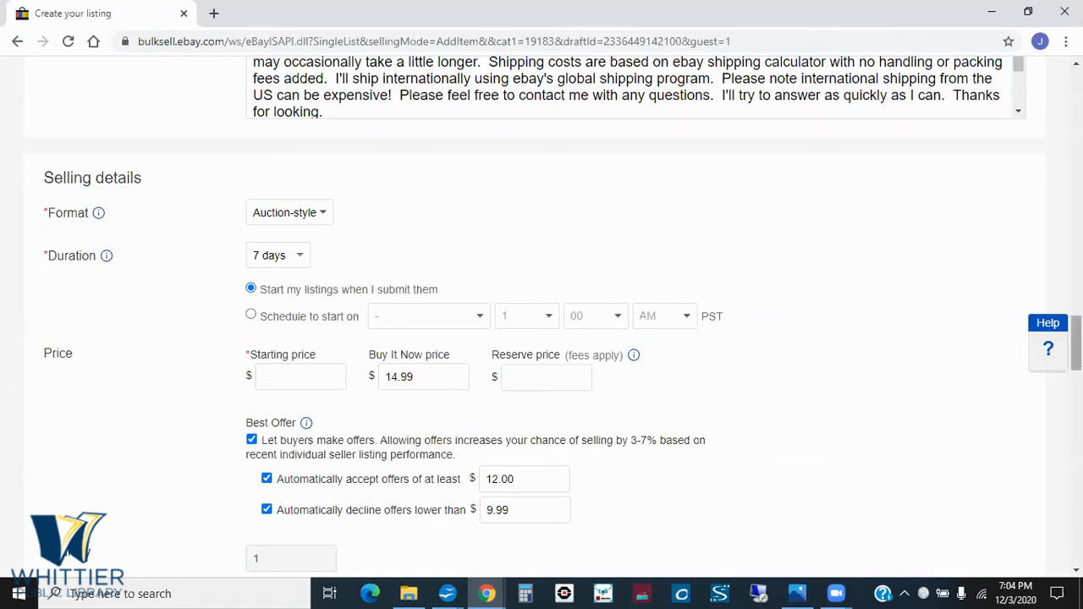
# - Switch to the presentation's Selling Options slide and reveal the point about choosing a starting price
pyautogui.scroll(-2, 541, 315)
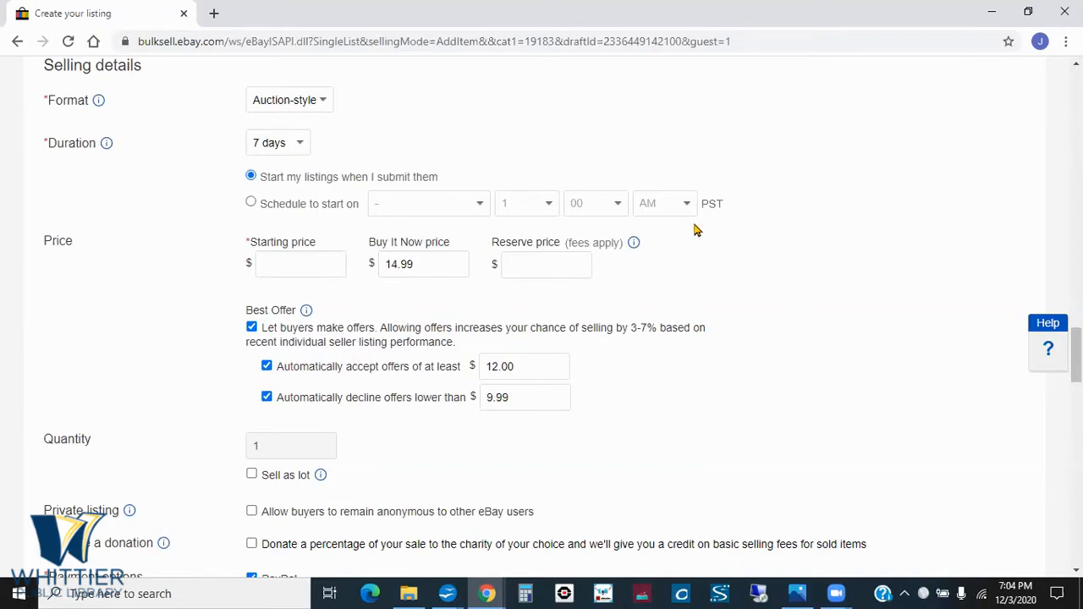
pyautogui.hotkey('alt', 'Tab')
pyautogui.hotkey('alt', 'Tab')
pyautogui.hotkey('alt', 'Tab')
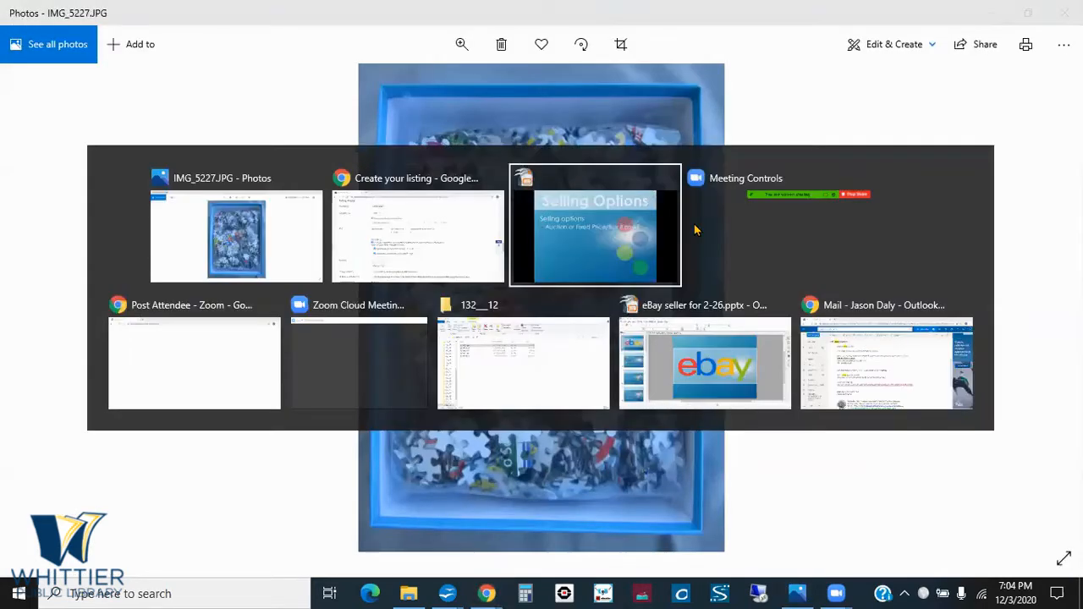
pyautogui.press('Right')
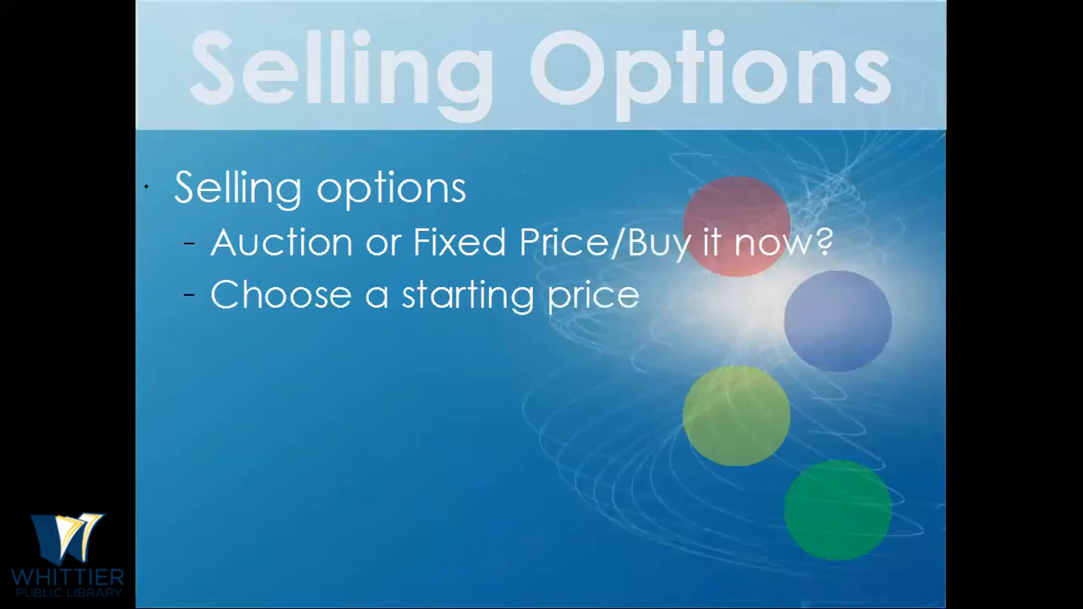
# - Switch back to the draft listing in Chrome and place the cursor in the auction's Starting price field
pyautogui.hotkey('alt', 'Tab')
pyautogui.hotkey('alt', 'Tab')
pyautogui.hotkey('alt', 'Tab')
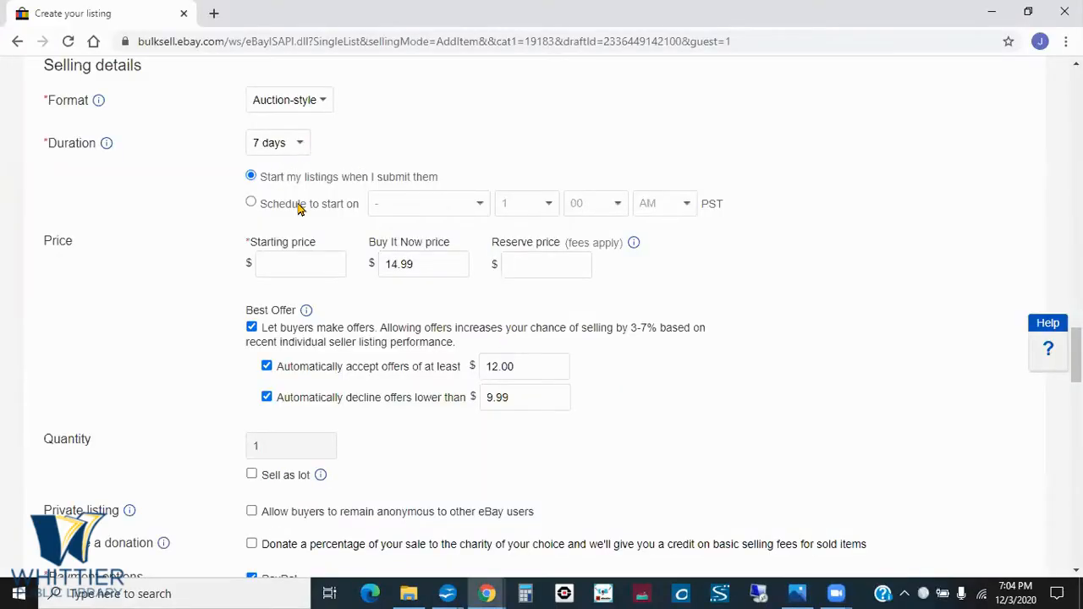
pyautogui.click(292, 264)
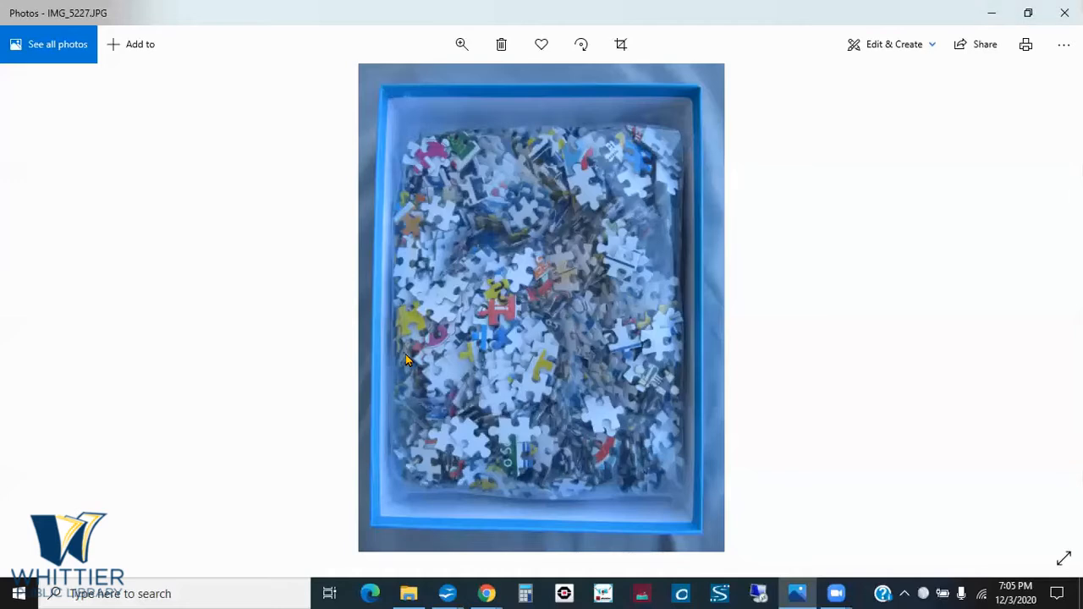
pyautogui.hotkey('alt', 'Tab')
pyautogui.hotkey('alt', 'Tab')
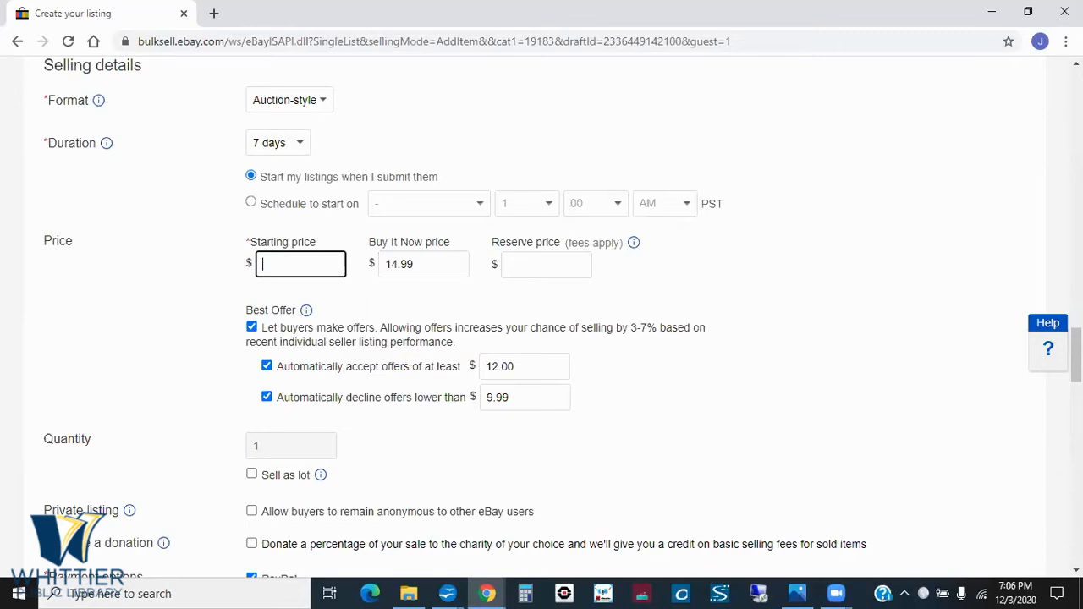
# - Switch to the Selling Options slide and reveal the point about choosing whether to accept best offers
pyautogui.scroll(-1, 548, 319)
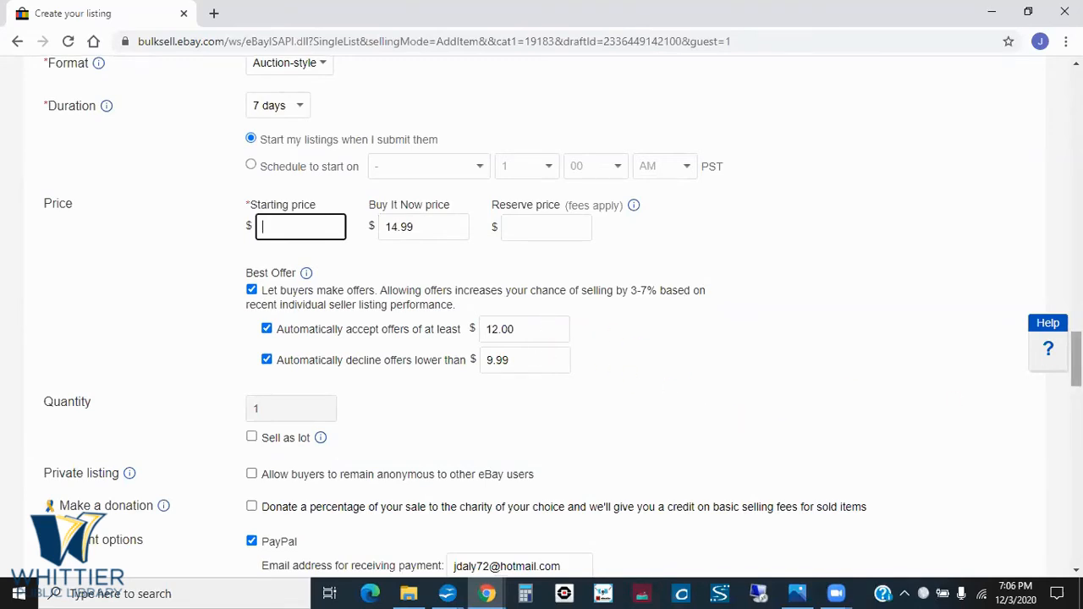
pyautogui.scroll(2, 1074, 351)
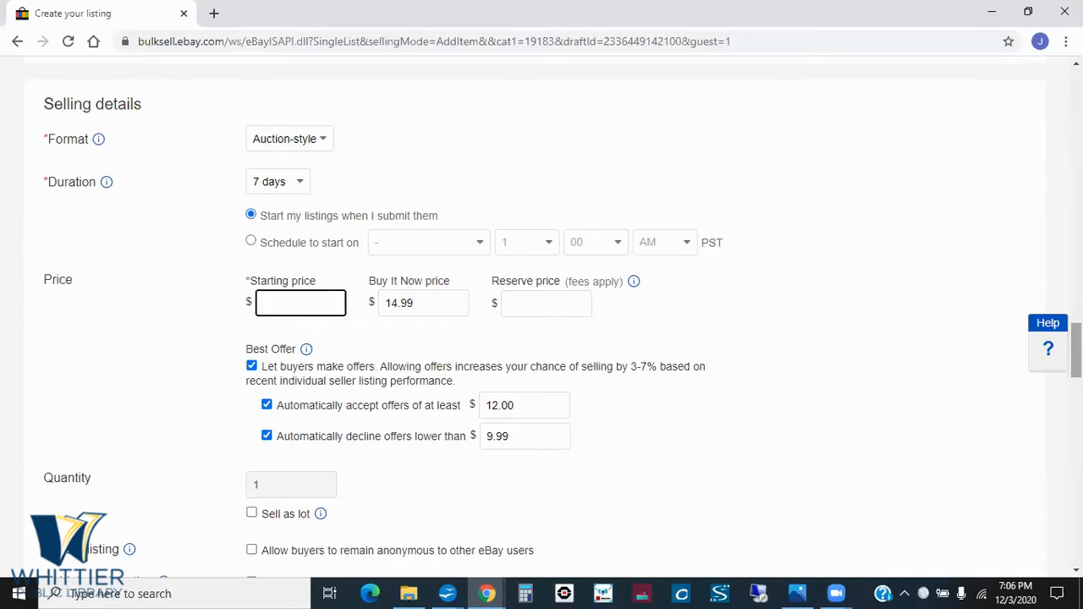
pyautogui.hotkey('alt', 'Tab')
pyautogui.hotkey('alt', 'Tab')
pyautogui.press('Tab')
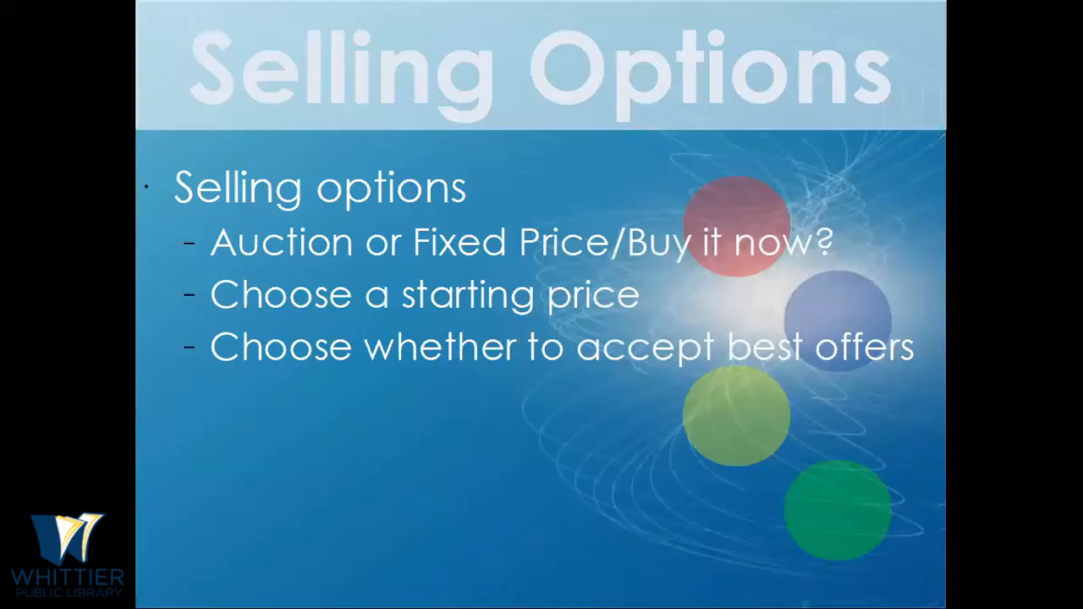
# - Return to the draft listing in Chrome and view the available auction durations, leaving 7 days selected
pyautogui.hotkey('alt', 'Tab')
pyautogui.hotkey('alt', 'Tab')
pyautogui.press('Tab')
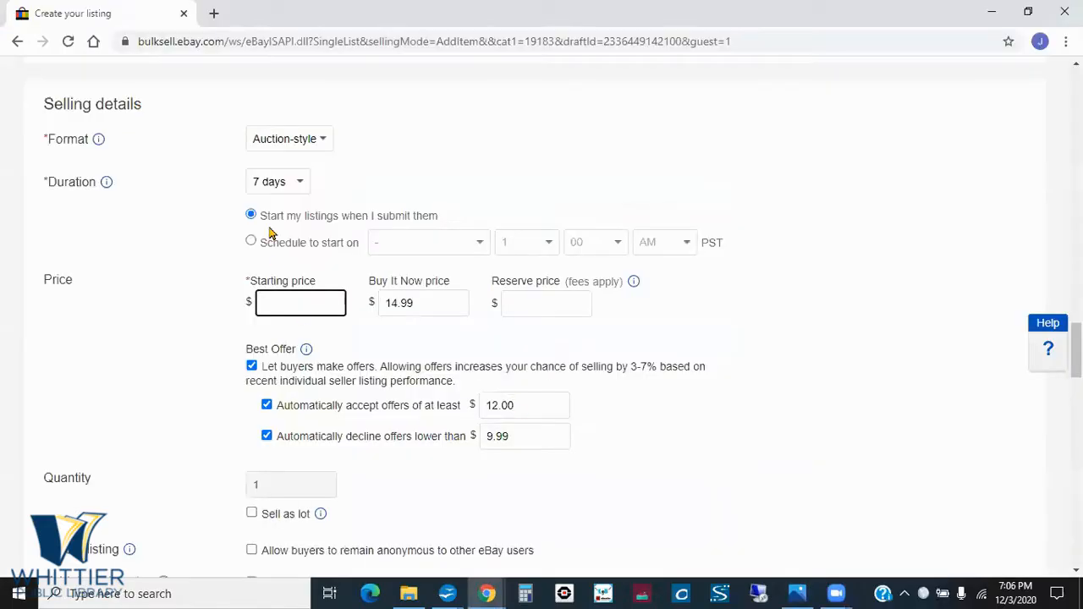
pyautogui.click(301, 187)
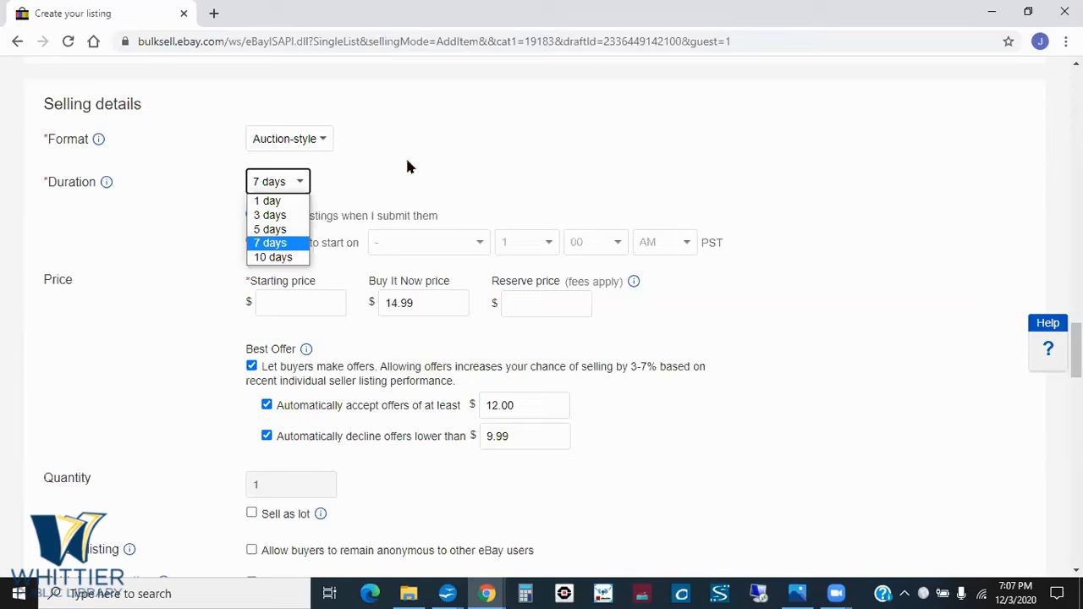
pyautogui.click(488, 153)
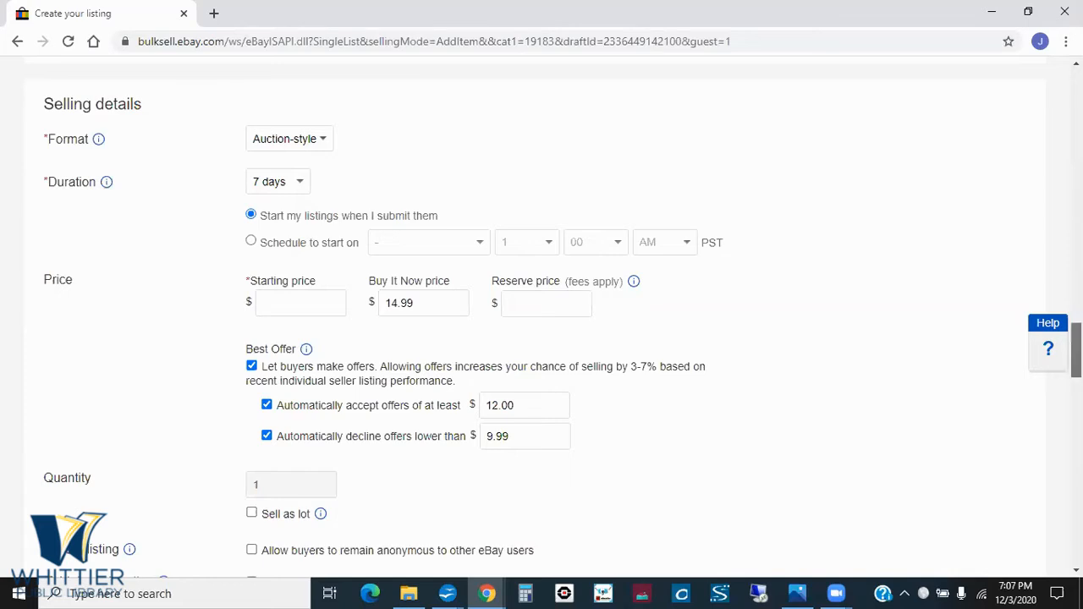
# - Bring up the listing's price and Best Offer settings, and switch to the Selling Options slide to reveal its next point
pyautogui.scroll(-1, 1075, 351)
pyautogui.scroll(-1, 1075, 350)
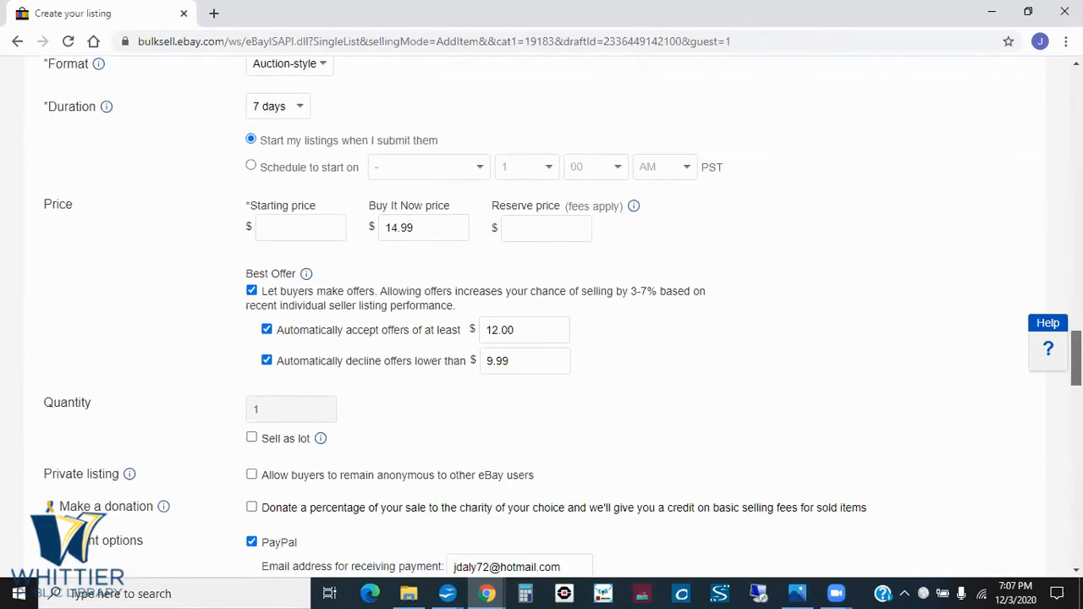
pyautogui.moveTo(1075, 359); pyautogui.dragTo(1076, 358)
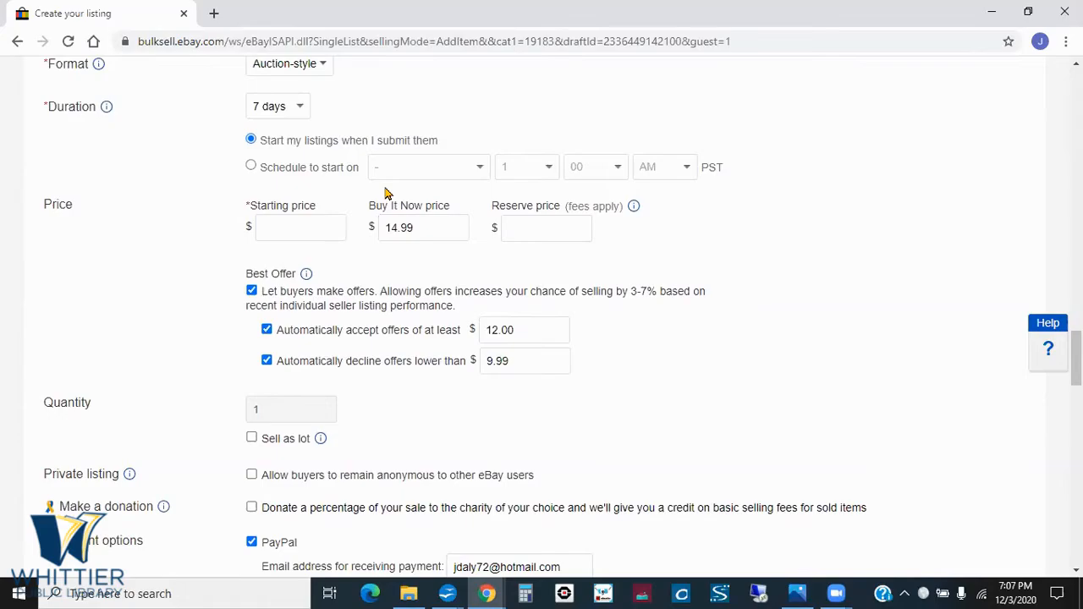
pyautogui.hotkey('alt', 'Tab')
pyautogui.hotkey('alt', 'Tab')
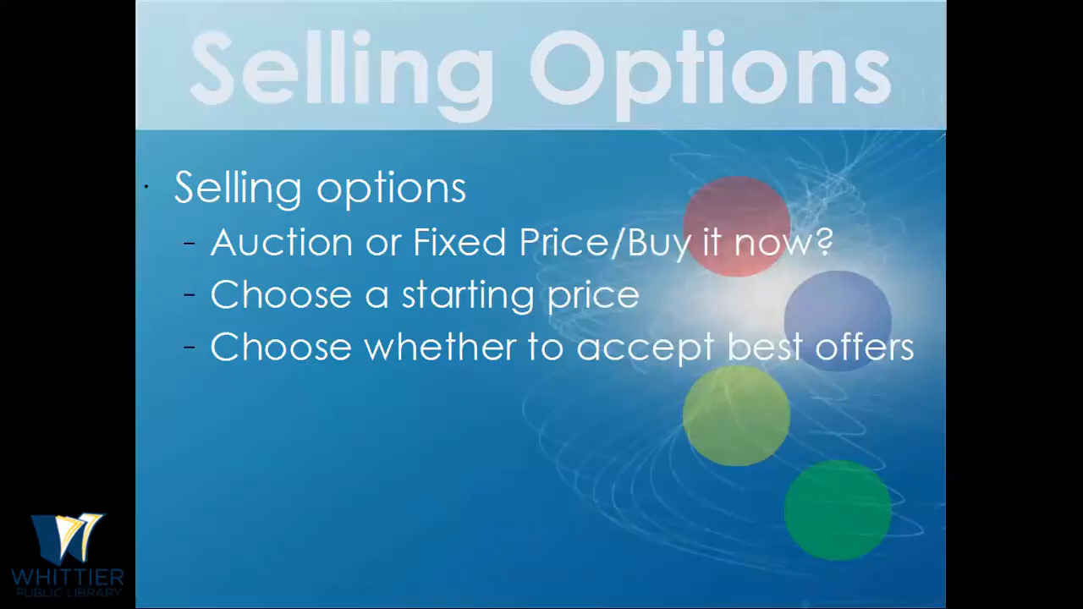
pyautogui.press('Right')
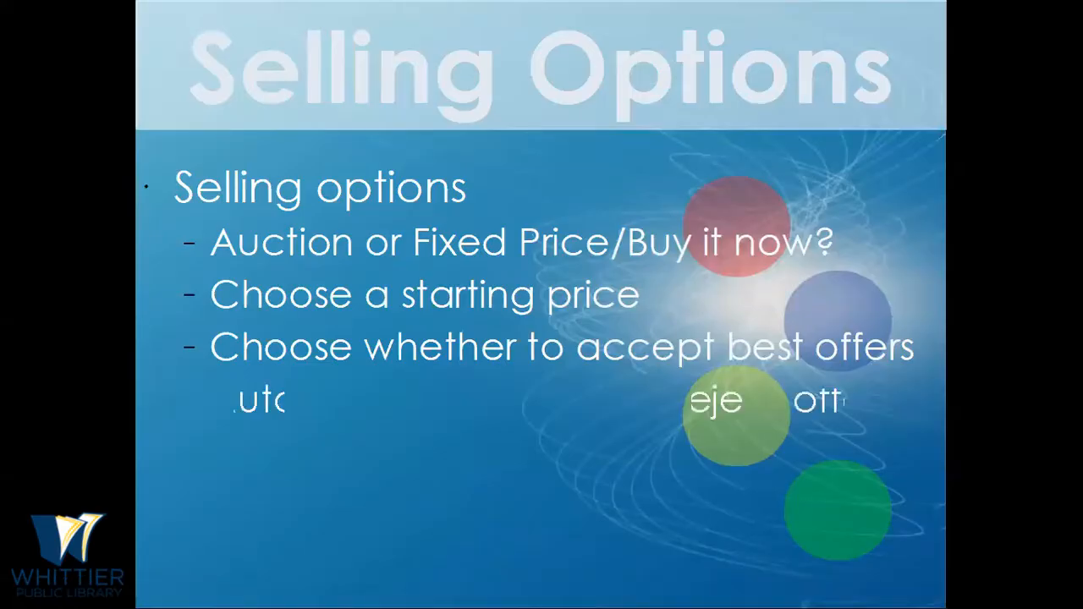
# - Switch from the slideshow to the draft listing and check the duration choices again, keeping 7 days
pyautogui.hotkey('alt', 'Tab')
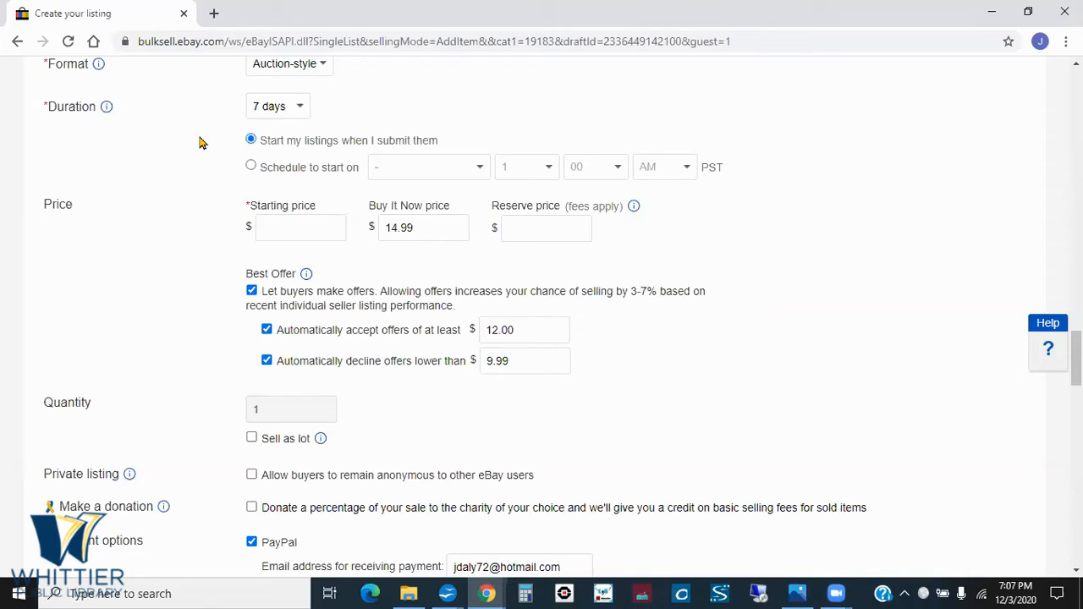
pyautogui.click(302, 109)
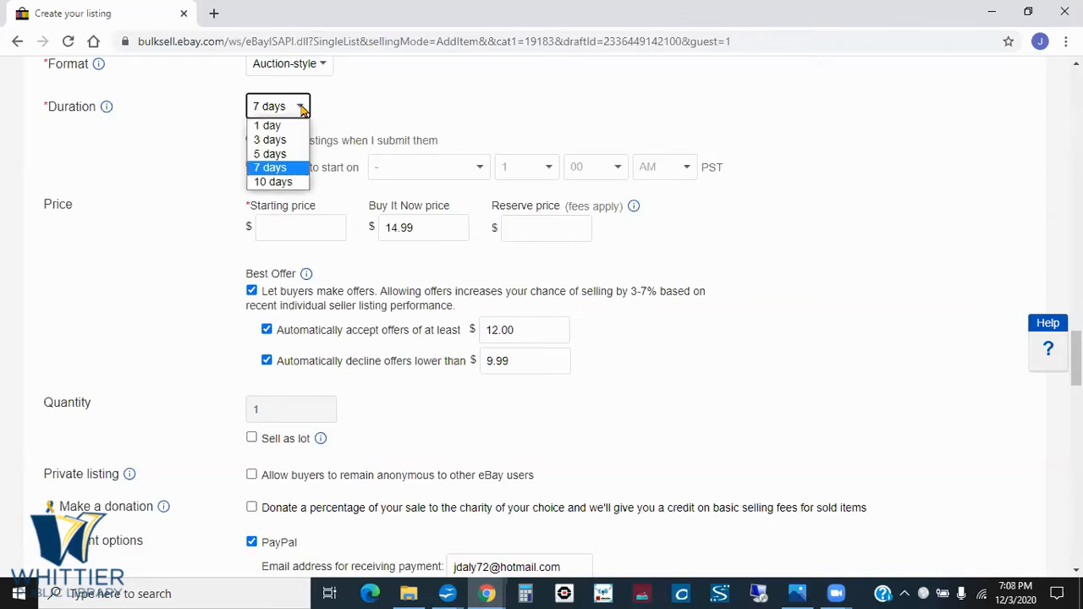
pyautogui.click(406, 111)
# - Set the auction to a scheduled start on Thursday, Dec 03 at 1:00 AM PST and view the selectable start dates
pyautogui.click(250, 167)
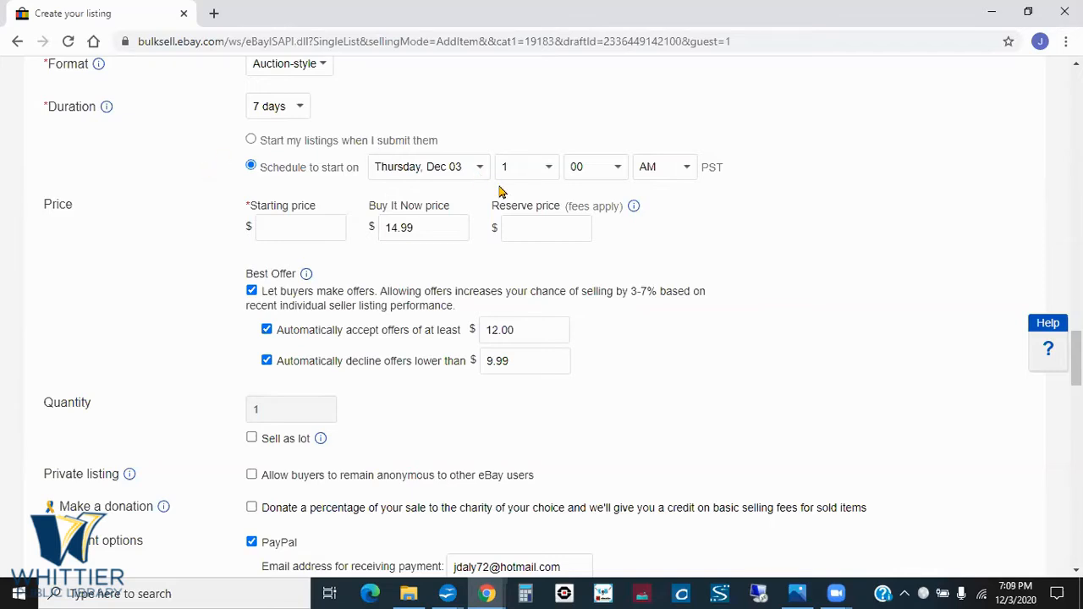
pyautogui.click(480, 168)
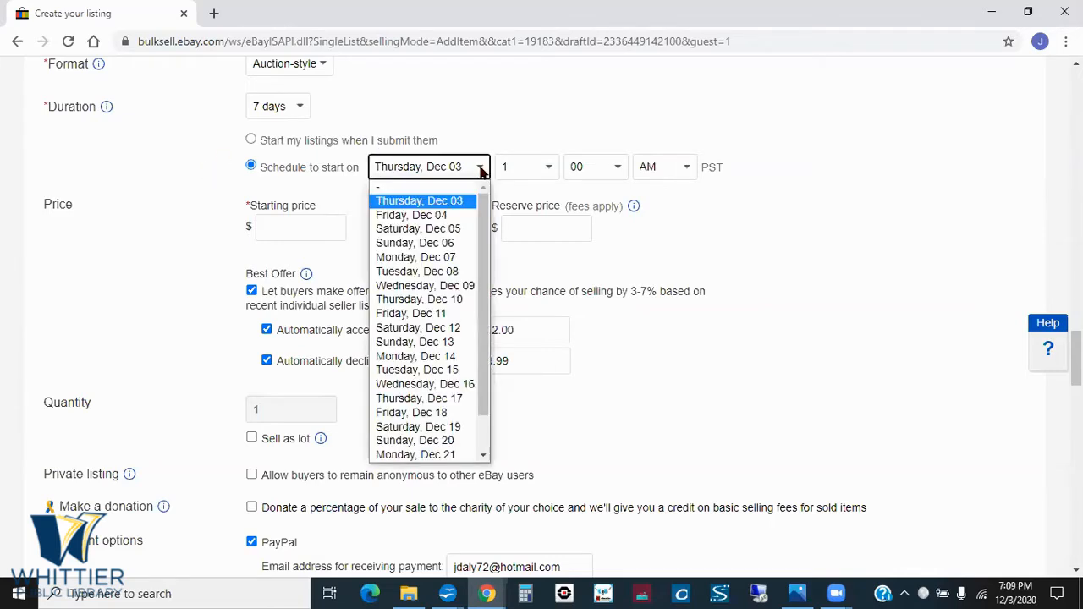
pyautogui.click(550, 167)
pyautogui.click(706, 186)
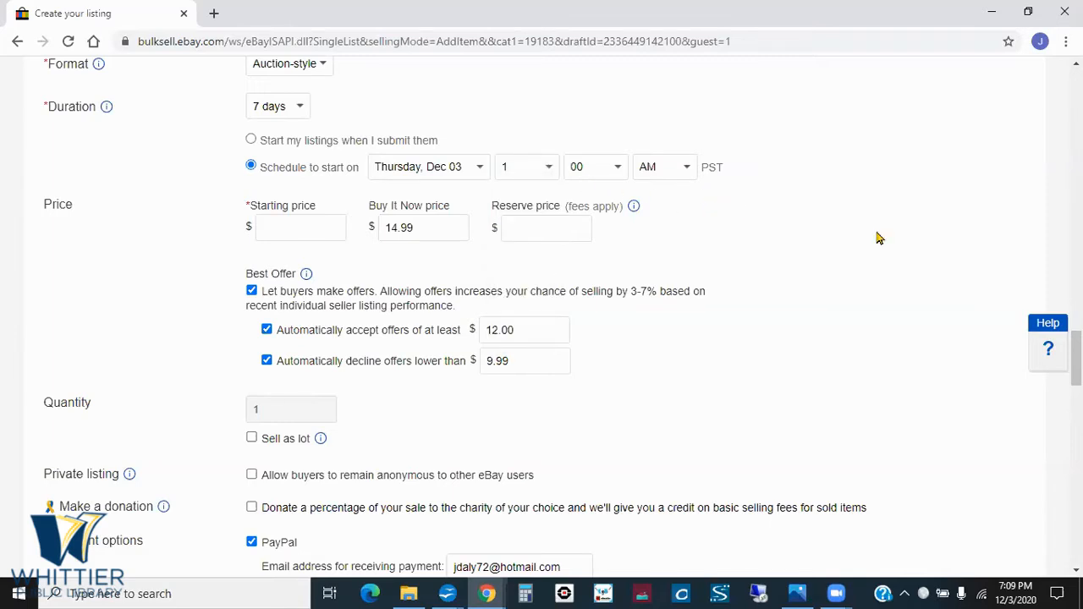
# - Change the listing format to Fixed price and set the listing to start when it is submitted
pyautogui.moveTo(1076, 357); pyautogui.dragTo(1076, 359)
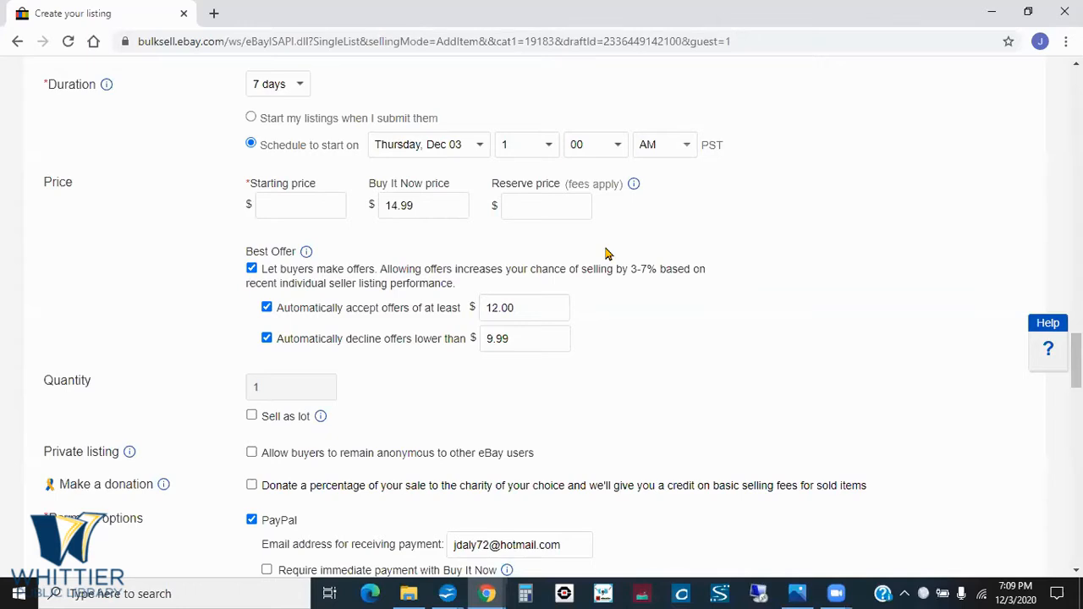
pyautogui.scroll(2, 769, 336)
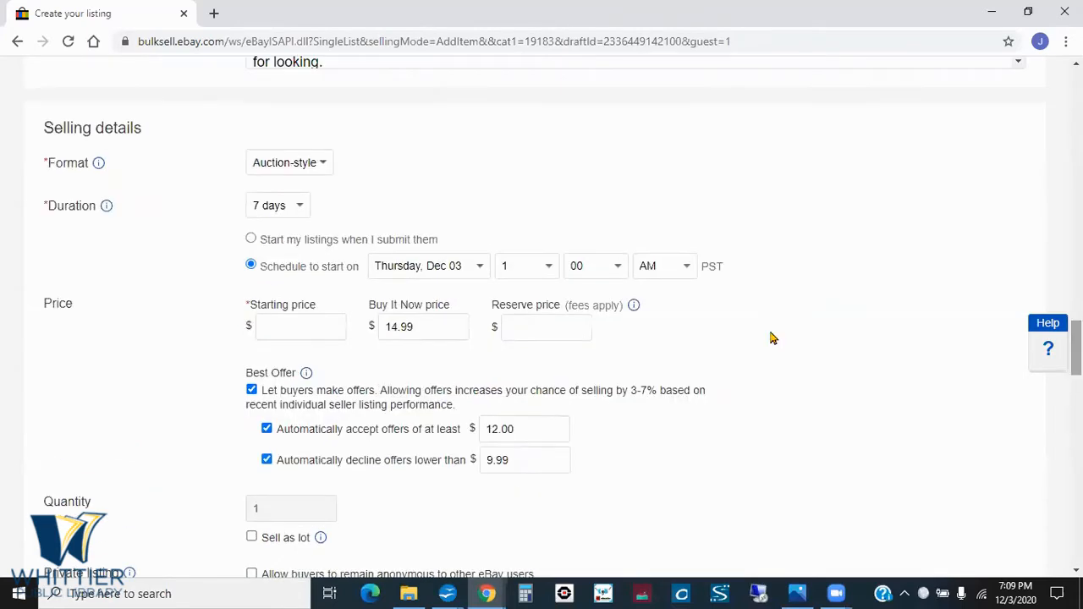
pyautogui.click(319, 165)
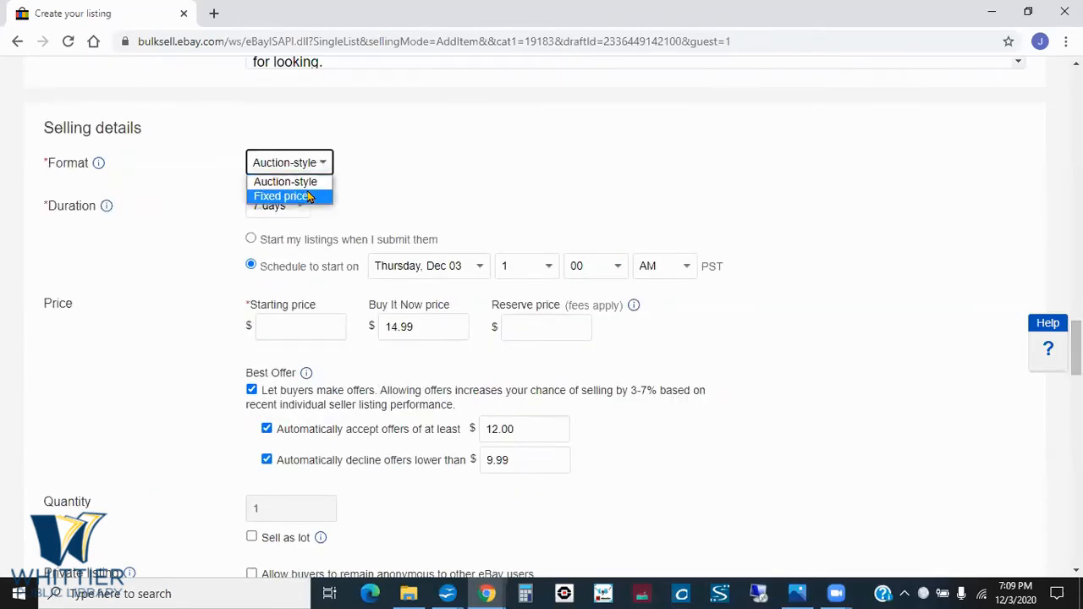
pyautogui.click(314, 195)
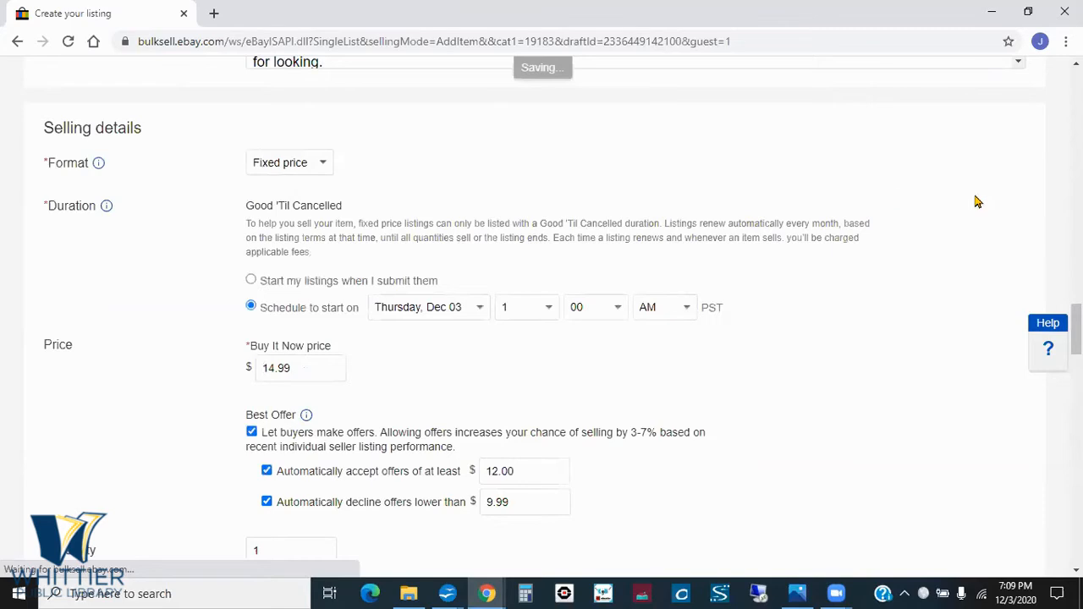
pyautogui.moveTo(1076, 330); pyautogui.dragTo(1076, 336)
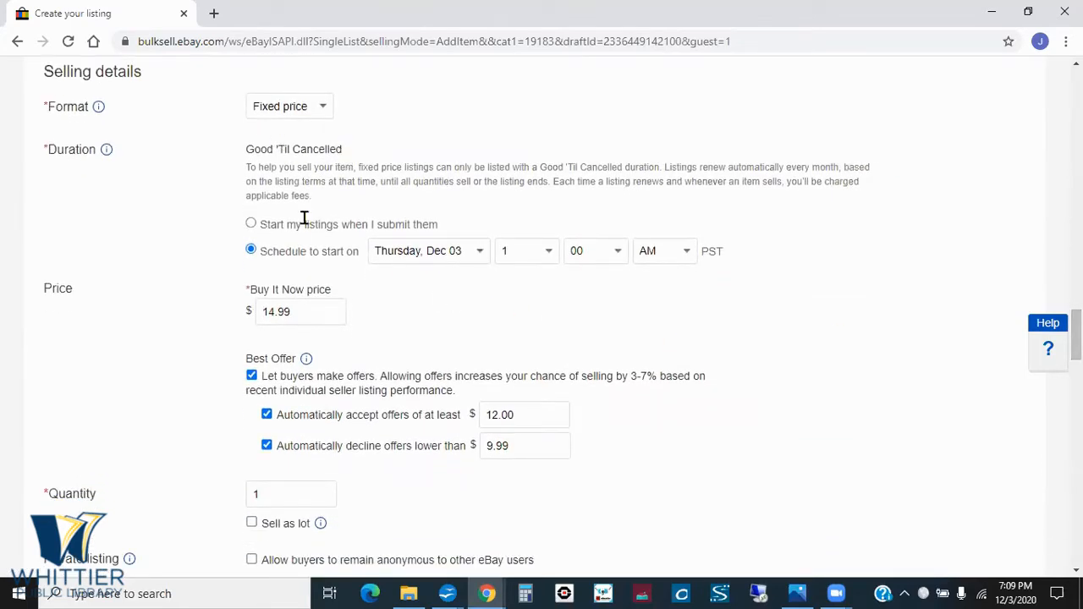
pyautogui.click(251, 225)
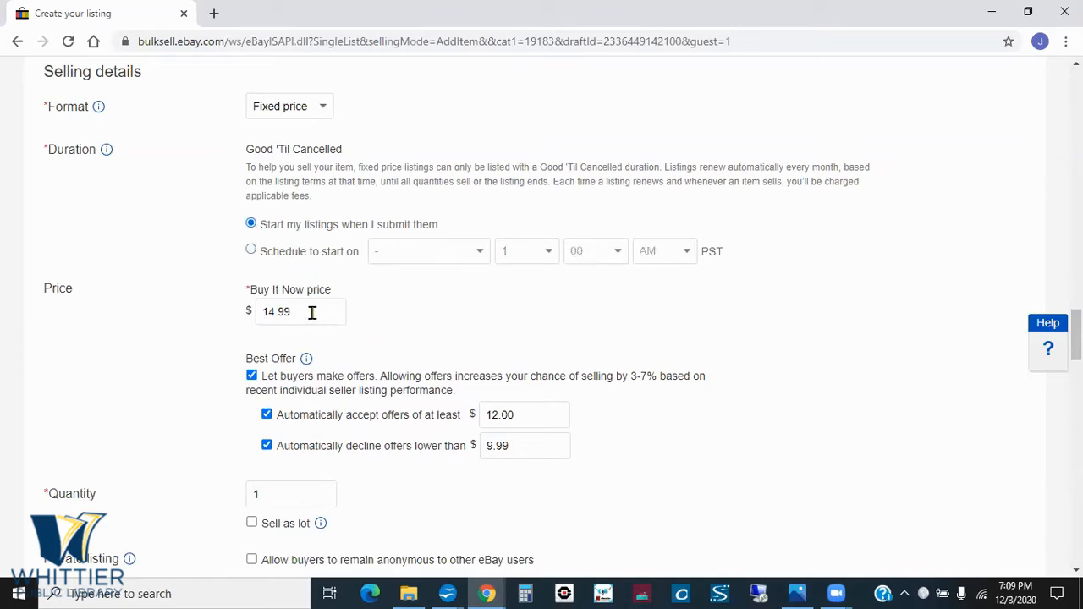
# - Look over the listing's quantity and payment options, and reveal the reserve price point on the Selling Options slide
pyautogui.moveTo(1076, 335); pyautogui.dragTo(1076, 340)
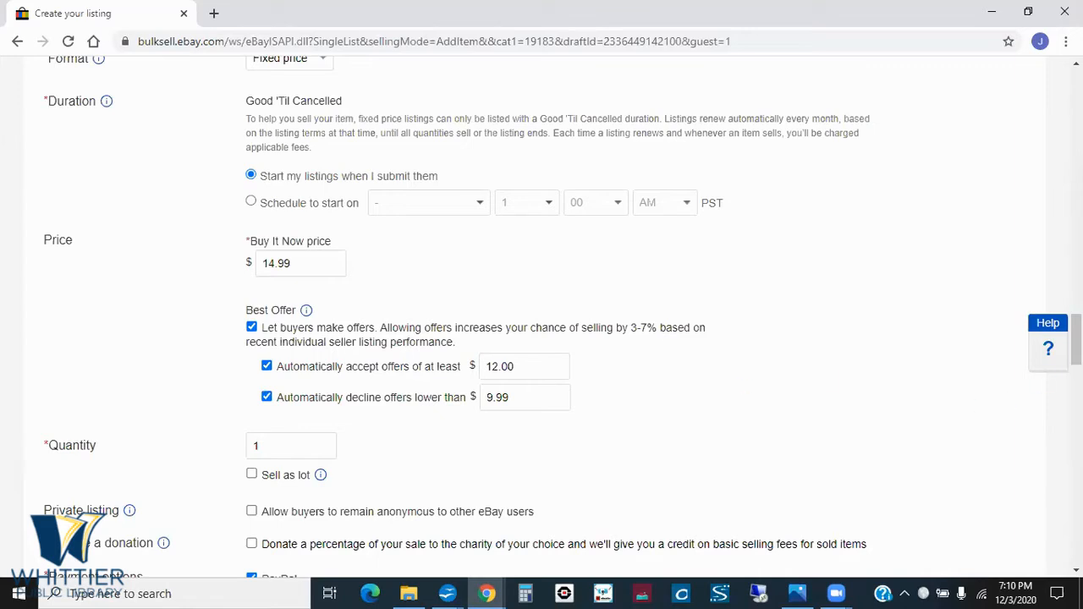
pyautogui.scroll(-3, 1076, 347)
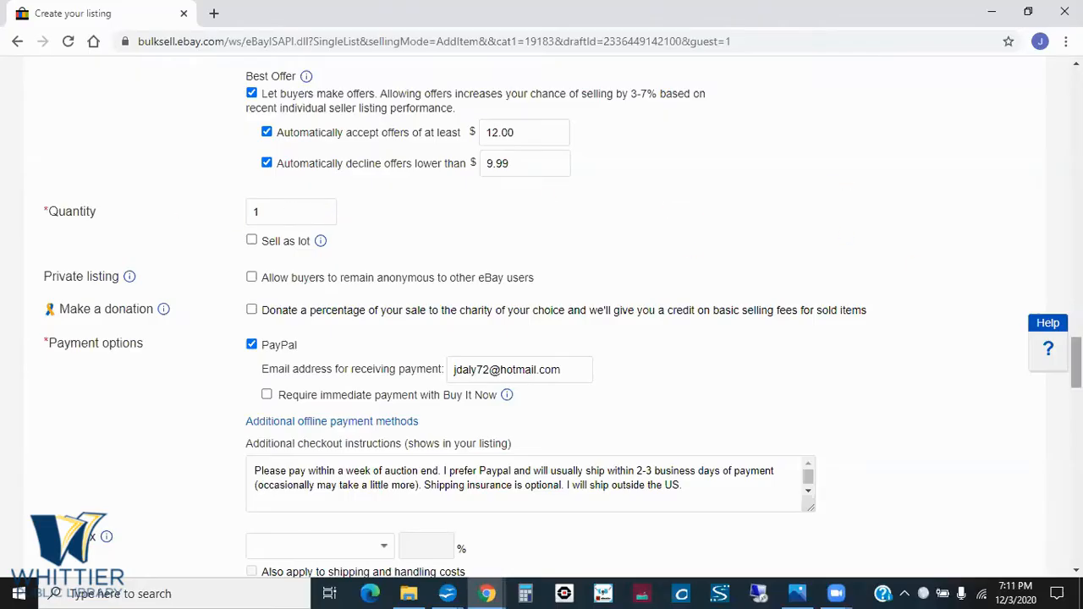
pyautogui.scroll(-3, 1076, 364)
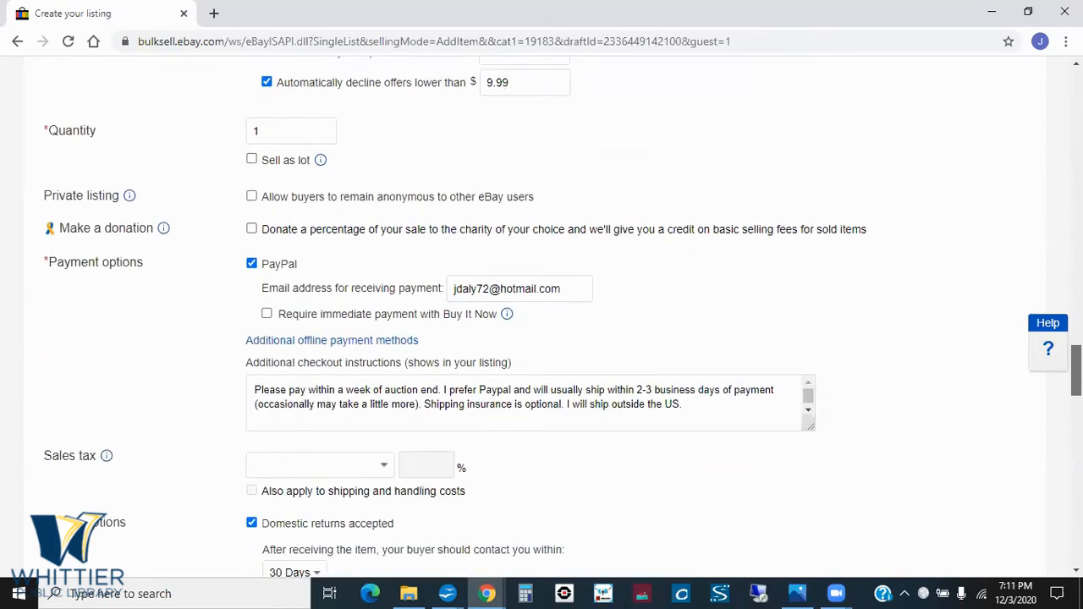
pyautogui.moveTo(1076, 372); pyautogui.dragTo(1076, 374)
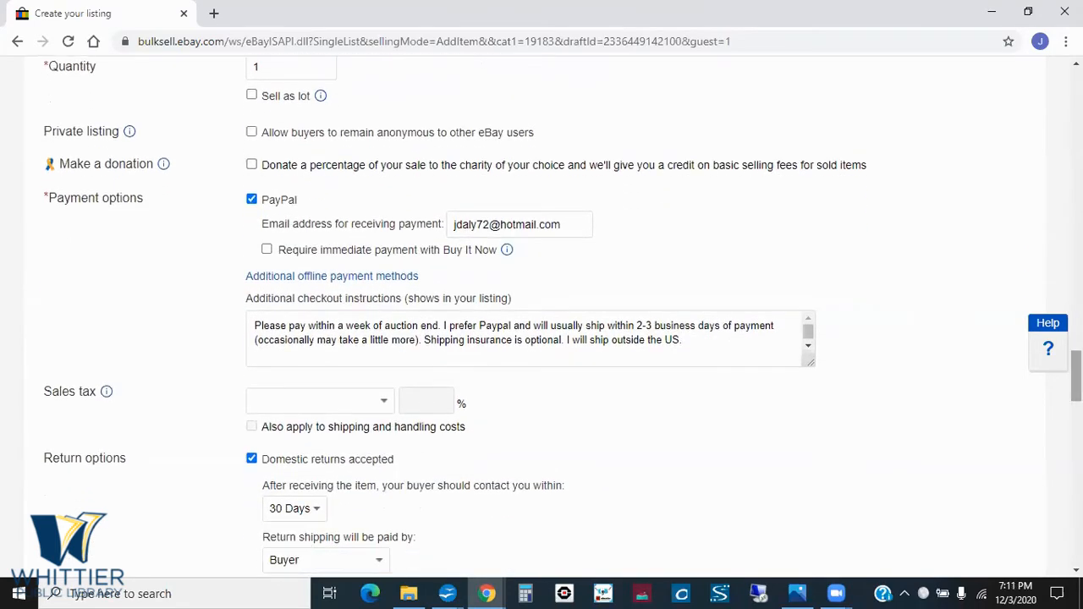
pyautogui.scroll(1, 541, 317)
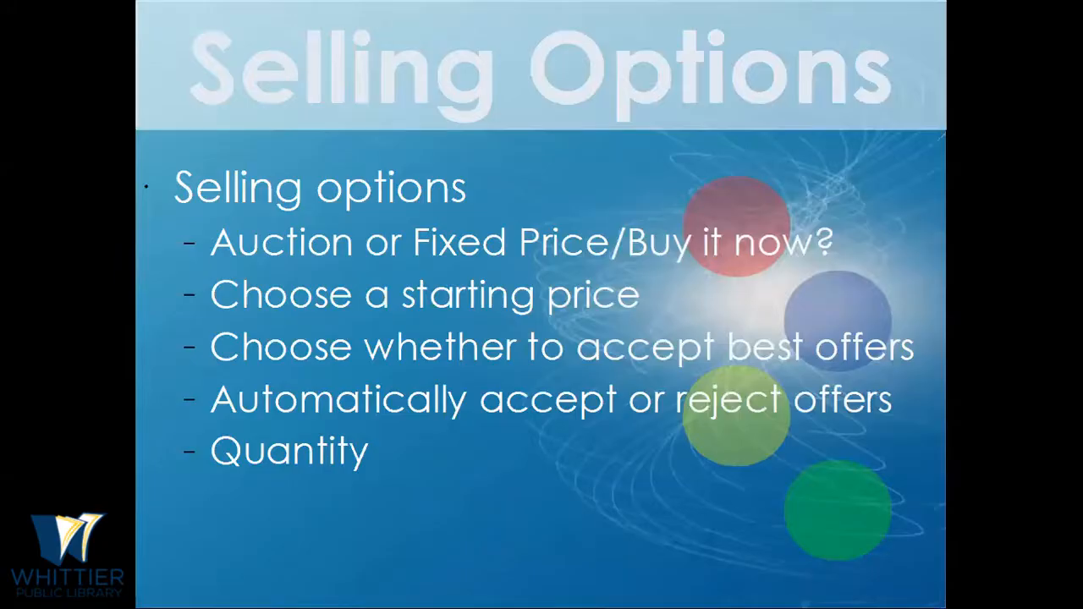
pyautogui.press('Right')
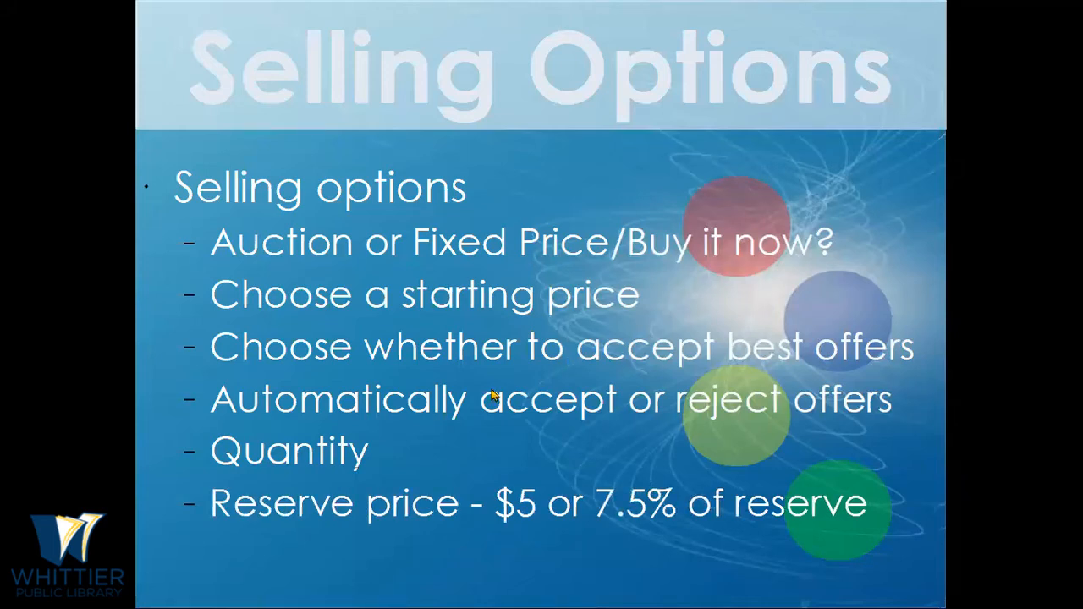
# - Switch back to the draft listing and schedule its start for Friday, Dec 04 at 7:00 PM PST
pyautogui.hotkey('alt', 'Tab')
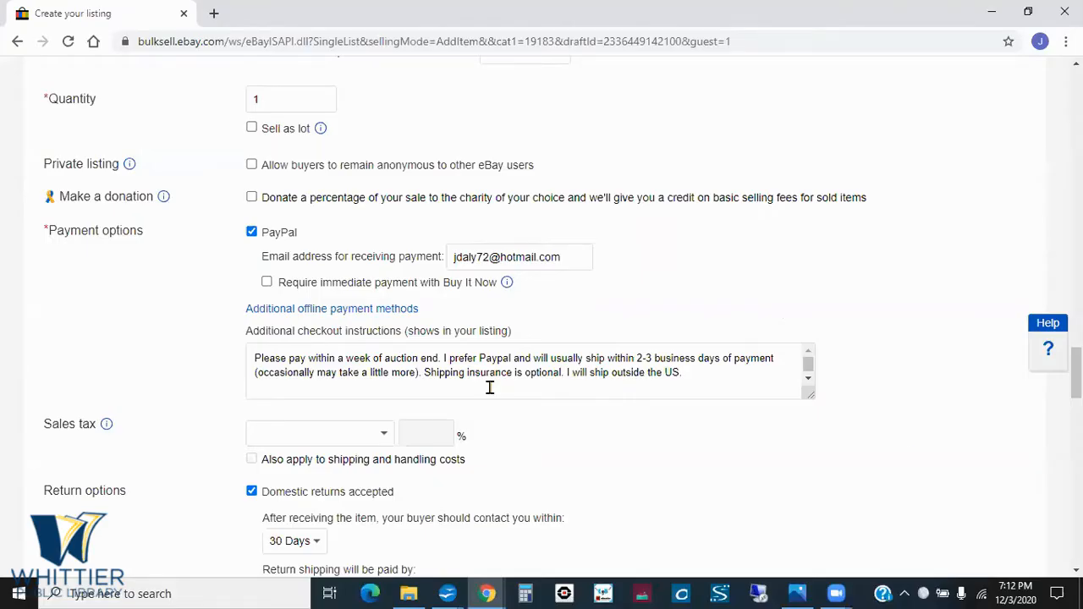
pyautogui.scroll(3, 1075, 364)
pyautogui.scroll(3, 1075, 351)
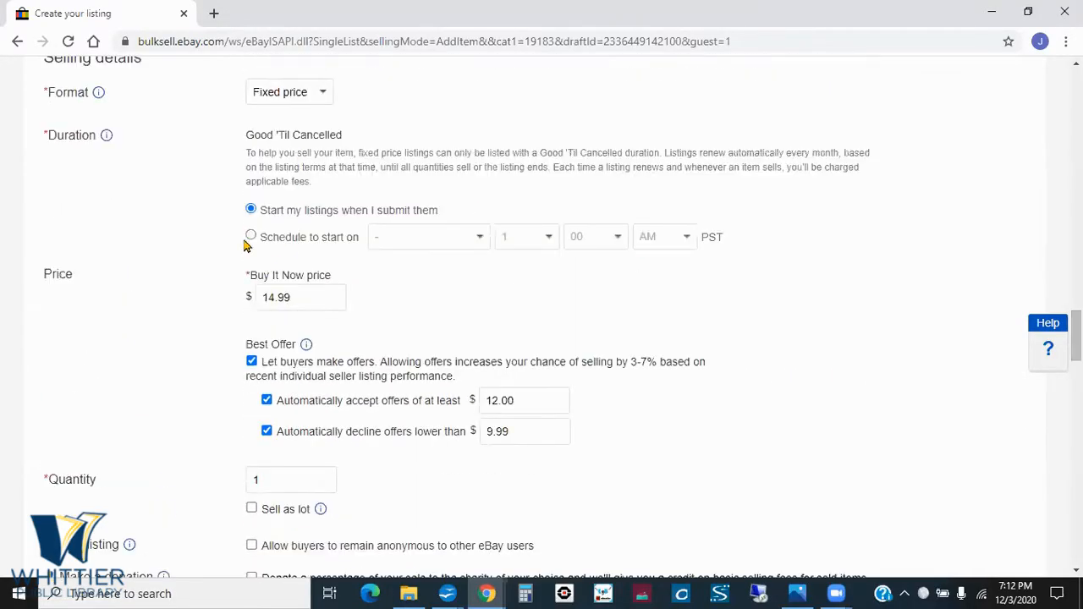
pyautogui.click(250, 237)
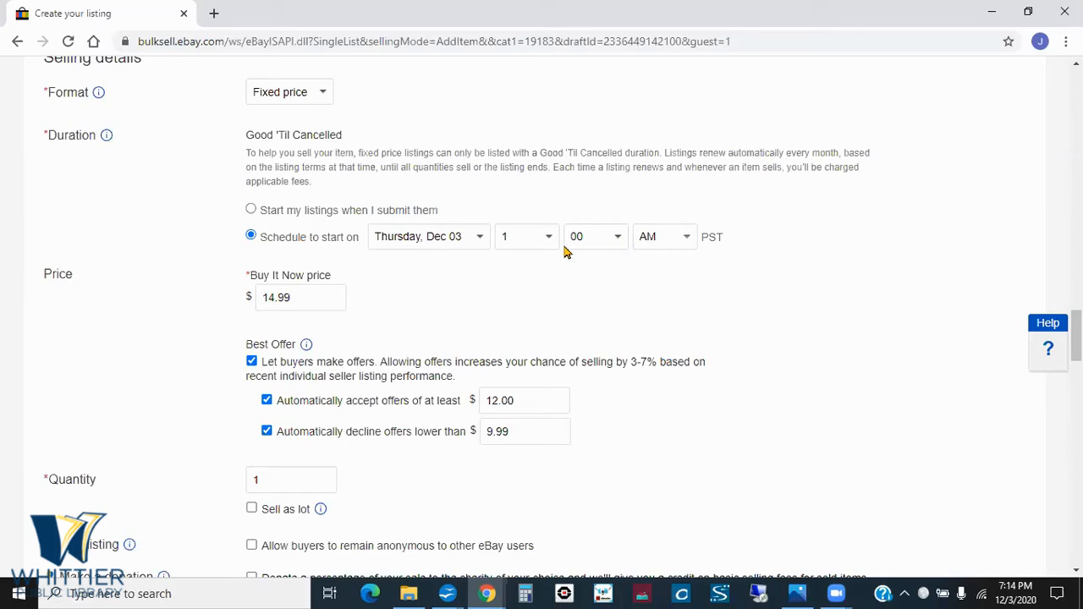
pyautogui.click(479, 240)
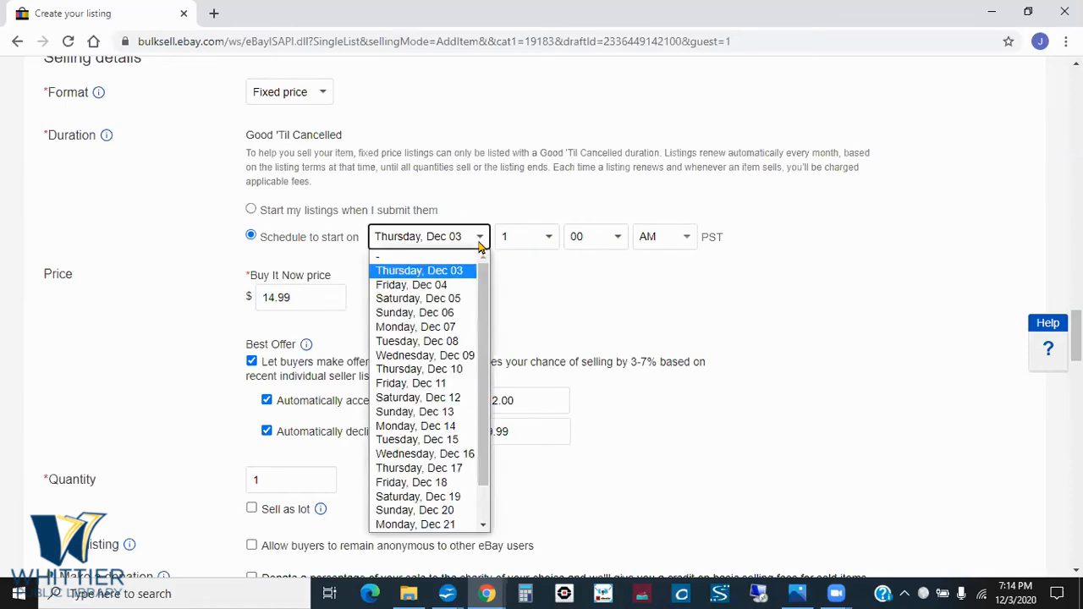
pyautogui.click(459, 287)
pyautogui.click(546, 236)
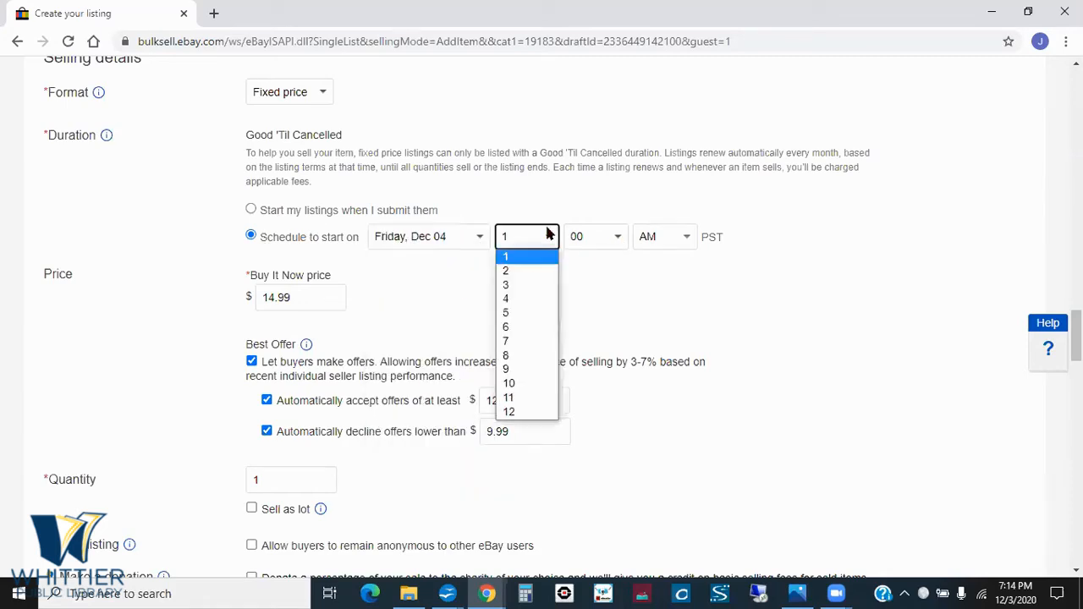
pyautogui.click(522, 341)
pyautogui.click(687, 239)
pyautogui.click(651, 271)
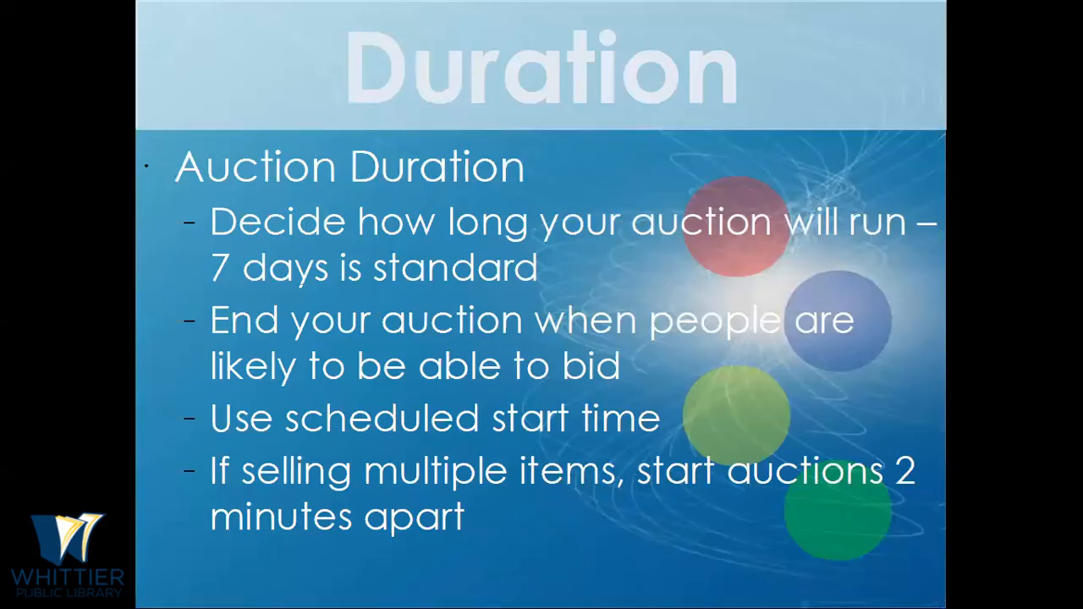
# - Advance the Duration slide, return to the draft listing, and examine its payment, return and shipping sections
pyautogui.press('Right')
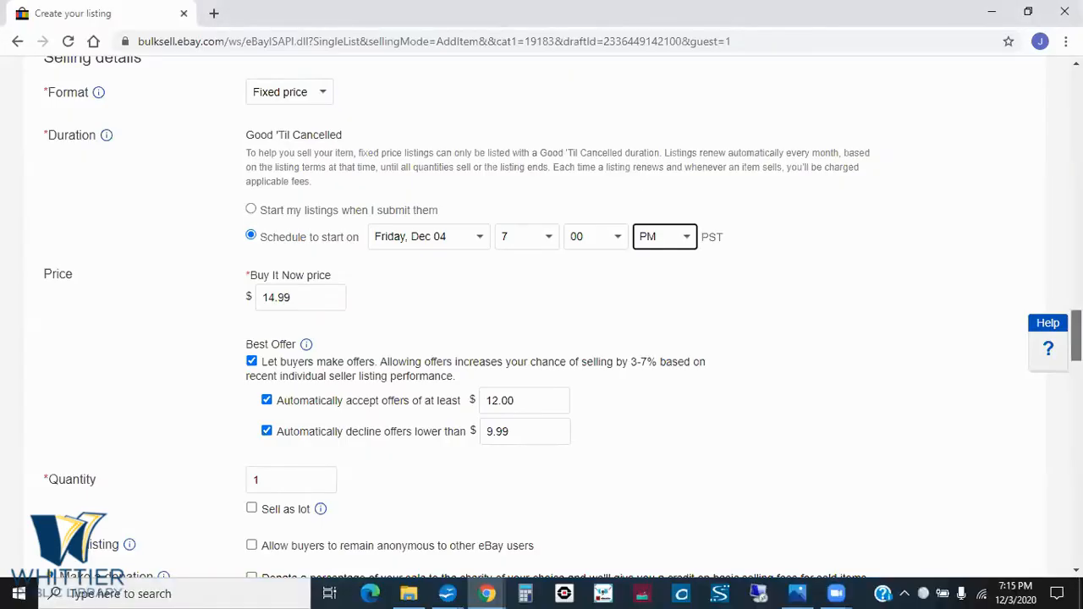
pyautogui.scroll(-3, 541, 322)
pyautogui.scroll(-2, 541, 321)
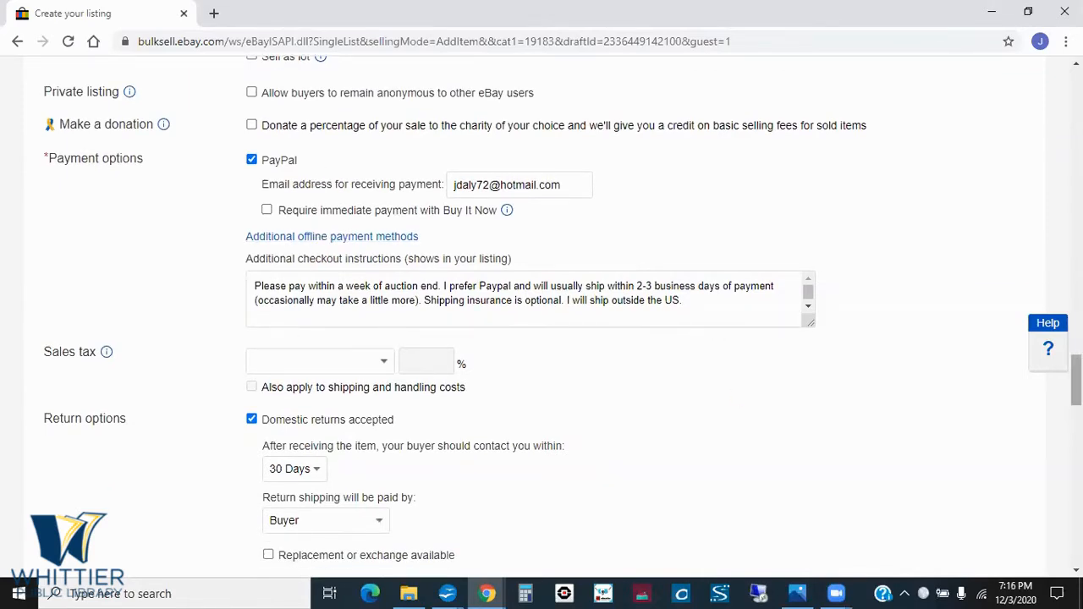
pyautogui.scroll(-1, 541, 313)
pyautogui.scroll(-3, 541, 313)
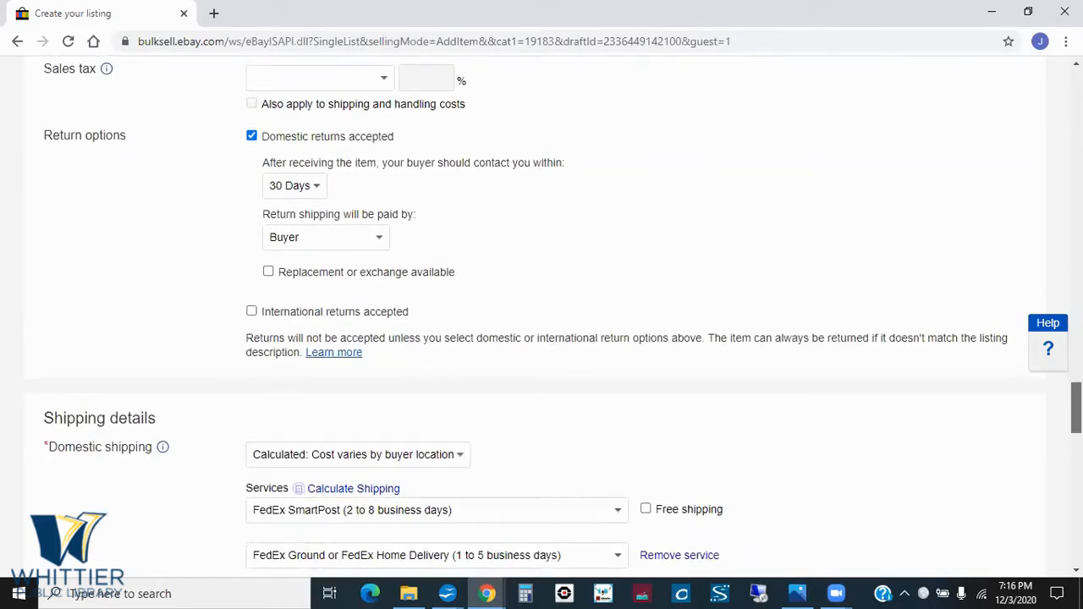
pyautogui.scroll(-1, 541, 313)
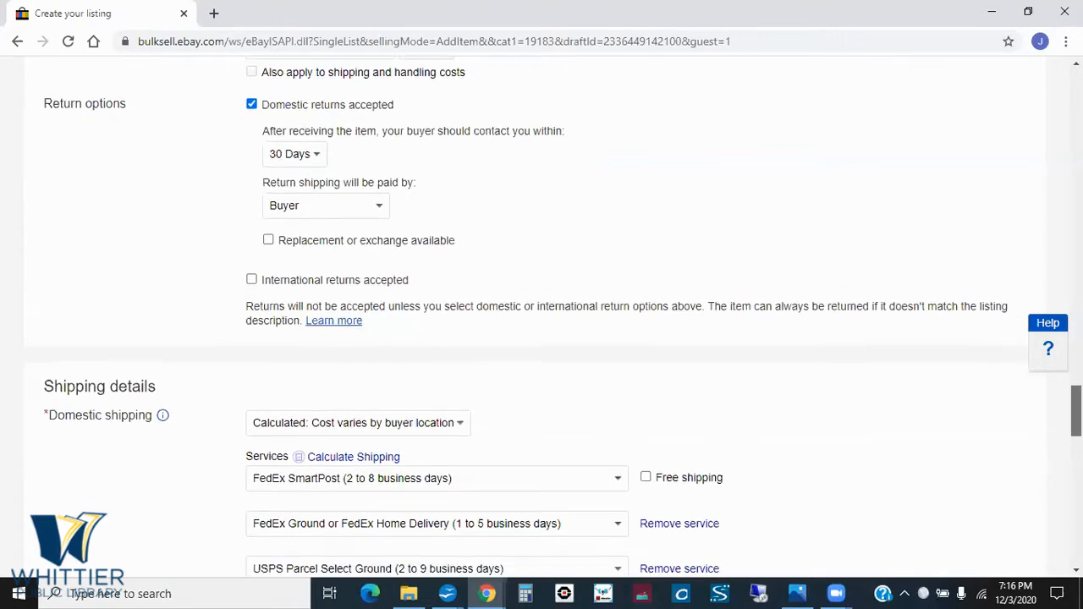
pyautogui.scroll(1, 542, 313)
pyautogui.scroll(-5, 541, 313)
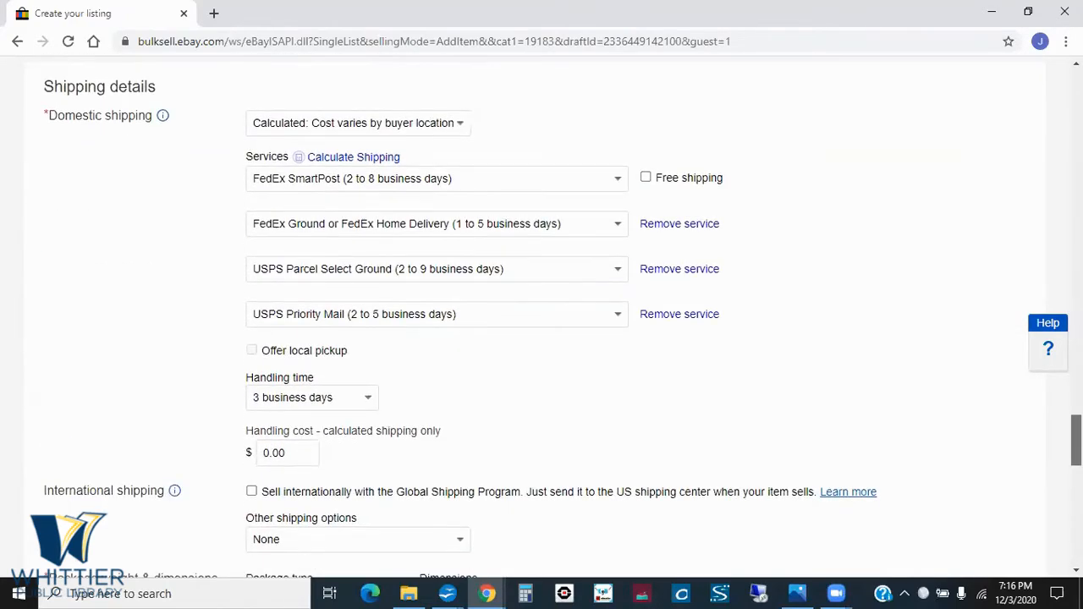
# - Switch domestic shipping to "Flat: same cost to all buyers", and set it back to "Calculated: Cost varies by buyer location"
pyautogui.click(460, 124)
pyautogui.click(406, 135)
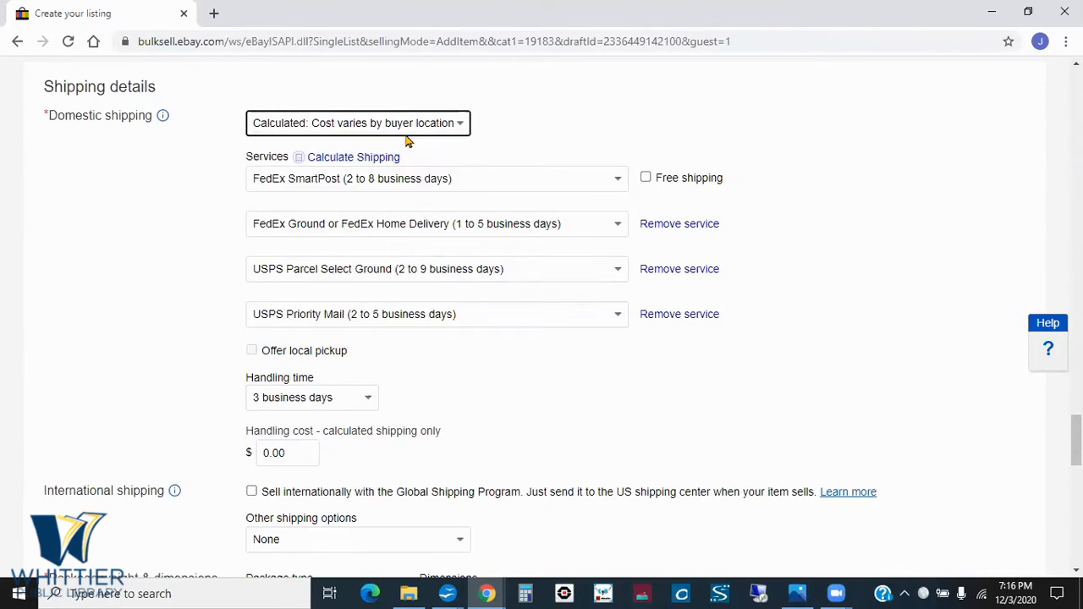
pyautogui.click(459, 123)
pyautogui.click(415, 143)
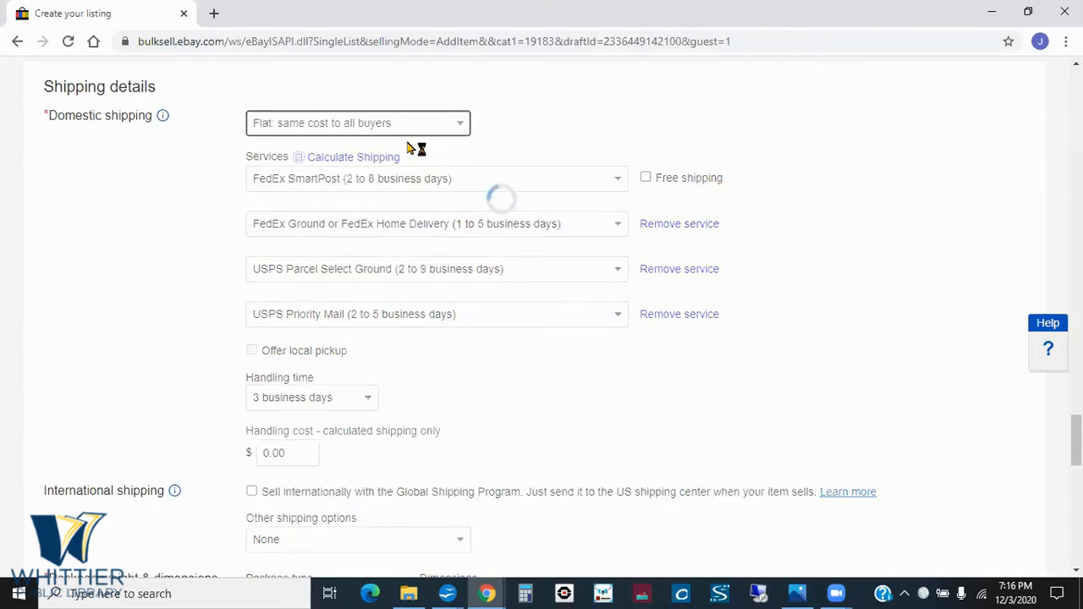
pyautogui.click(464, 126)
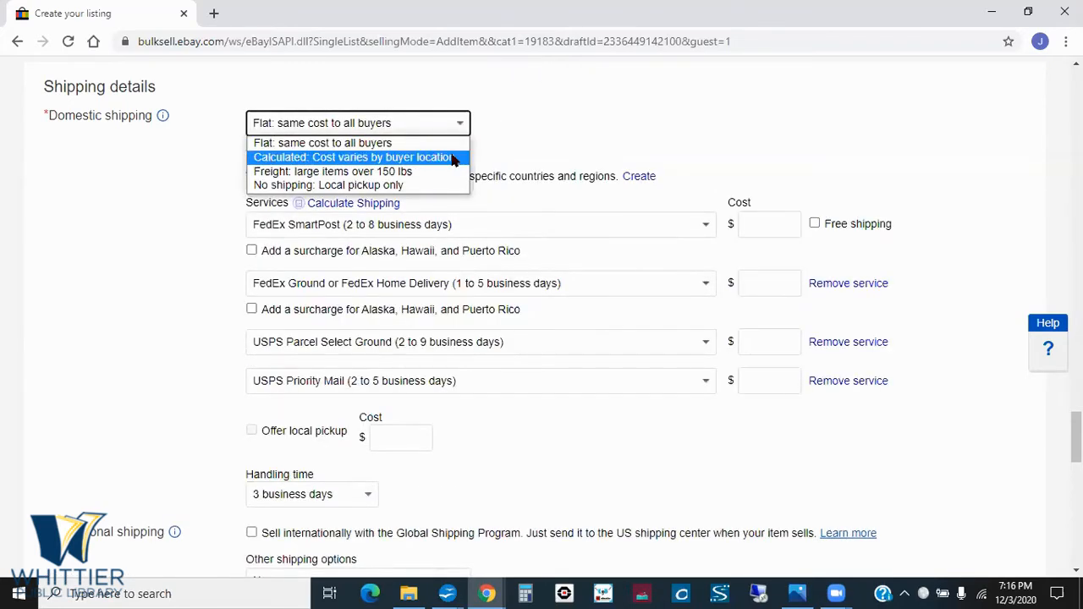
pyautogui.click(453, 159)
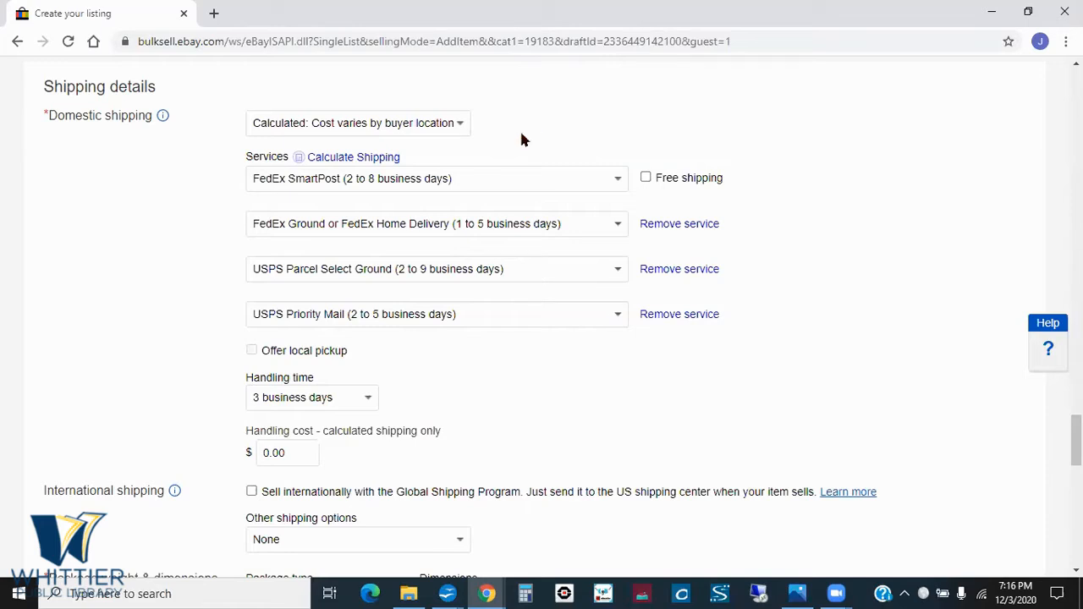
# - View the domestic shipping choices without changing the calculated option, and look over the handling and package settings
pyautogui.click(462, 126)
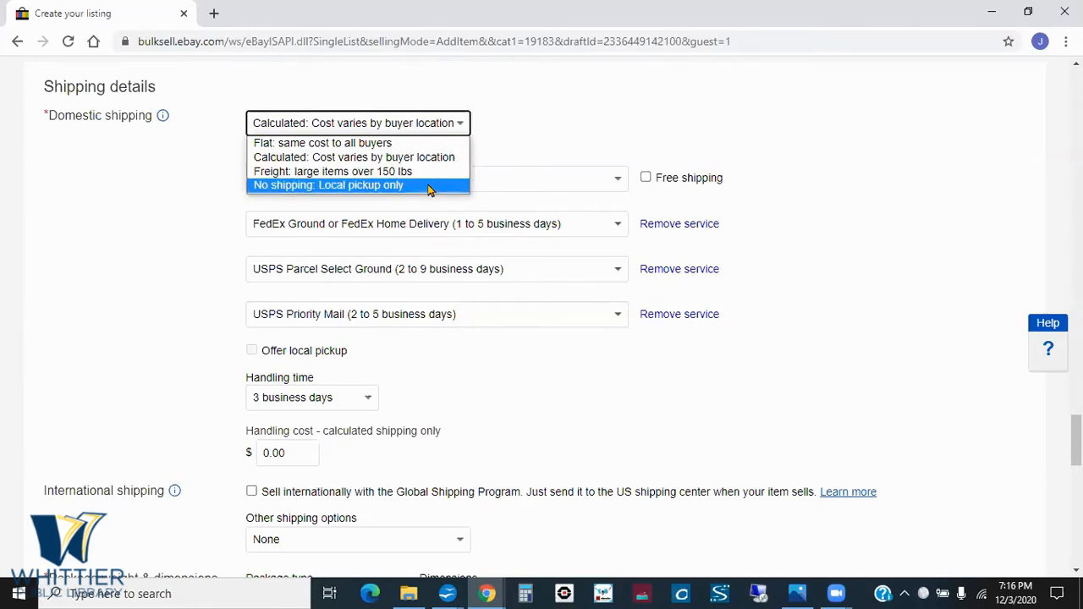
pyautogui.click(565, 98)
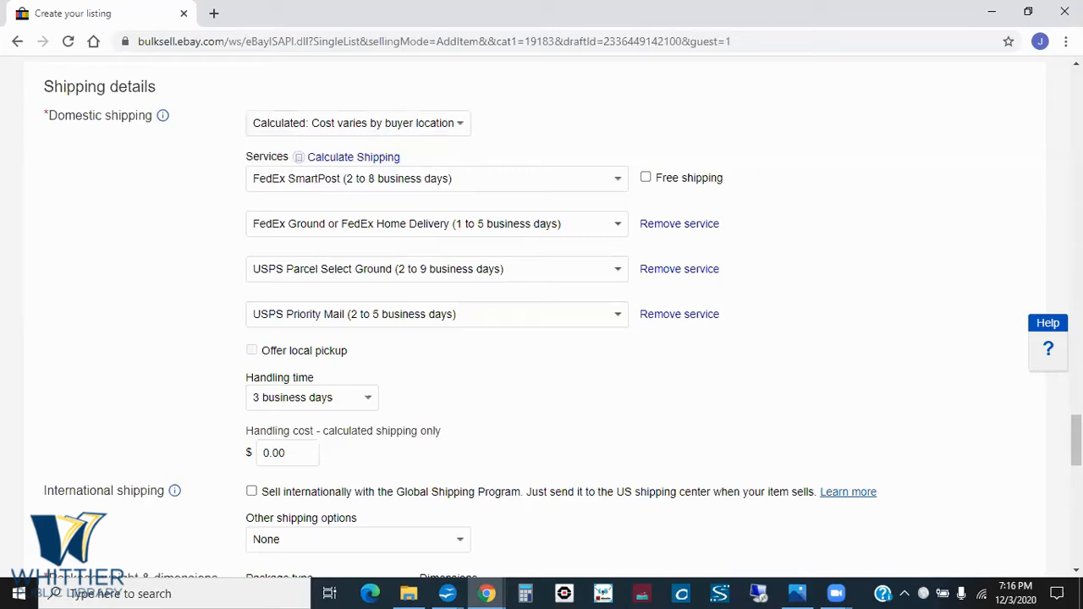
pyautogui.scroll(-1, 541, 318)
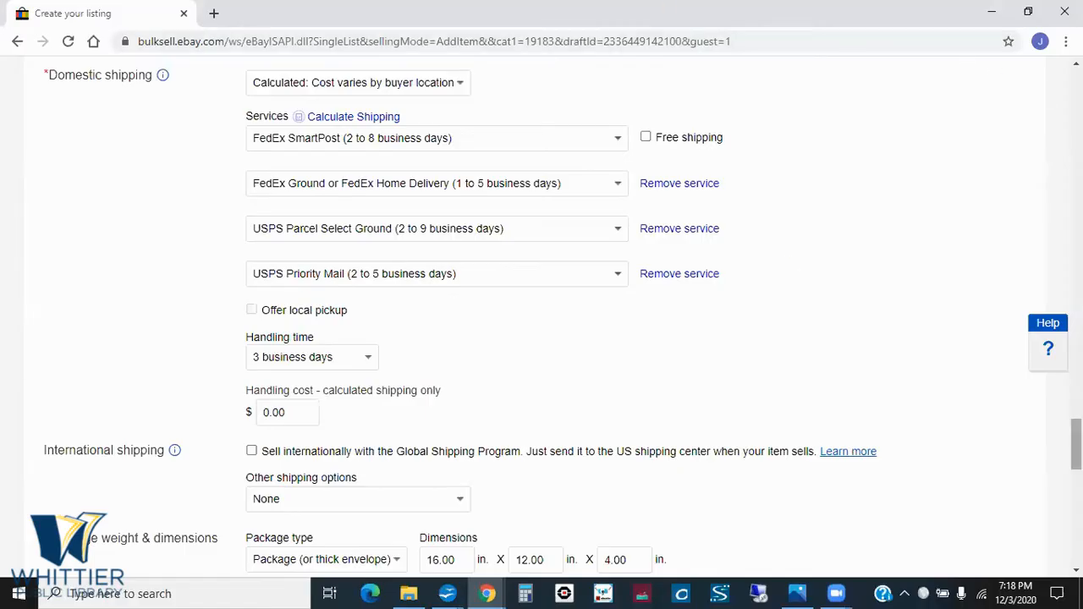
# - Leave the draft listing for the eBay home page, open the My eBay Watchlist, and browse the watched items
pyautogui.moveTo(1076, 444); pyautogui.dragTo(1075, 91)
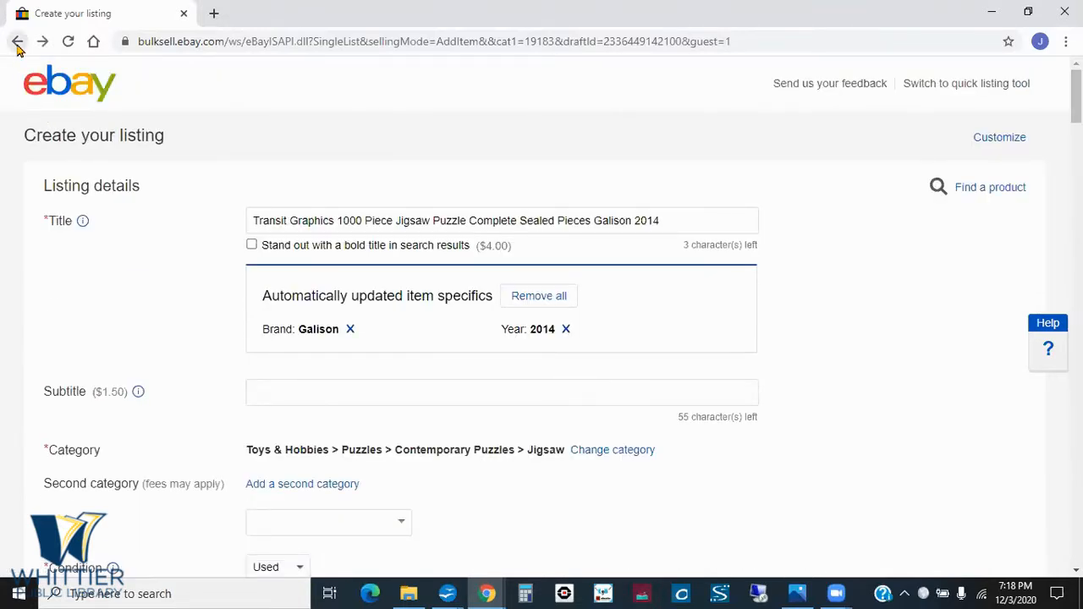
pyautogui.click(17, 42)
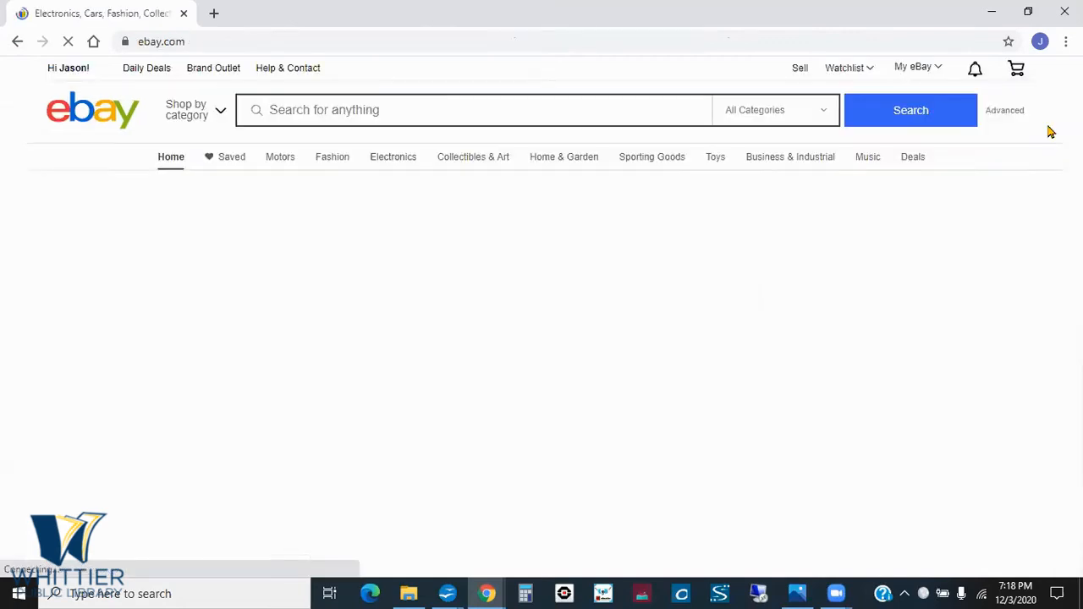
pyautogui.moveTo(920, 68)
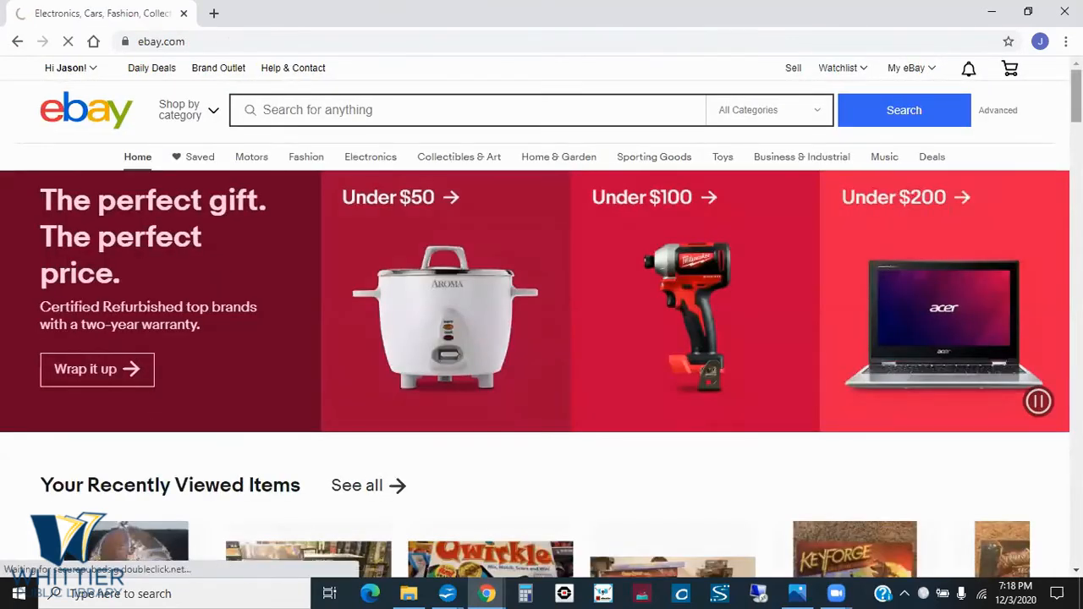
pyautogui.scroll(-3, 541, 338)
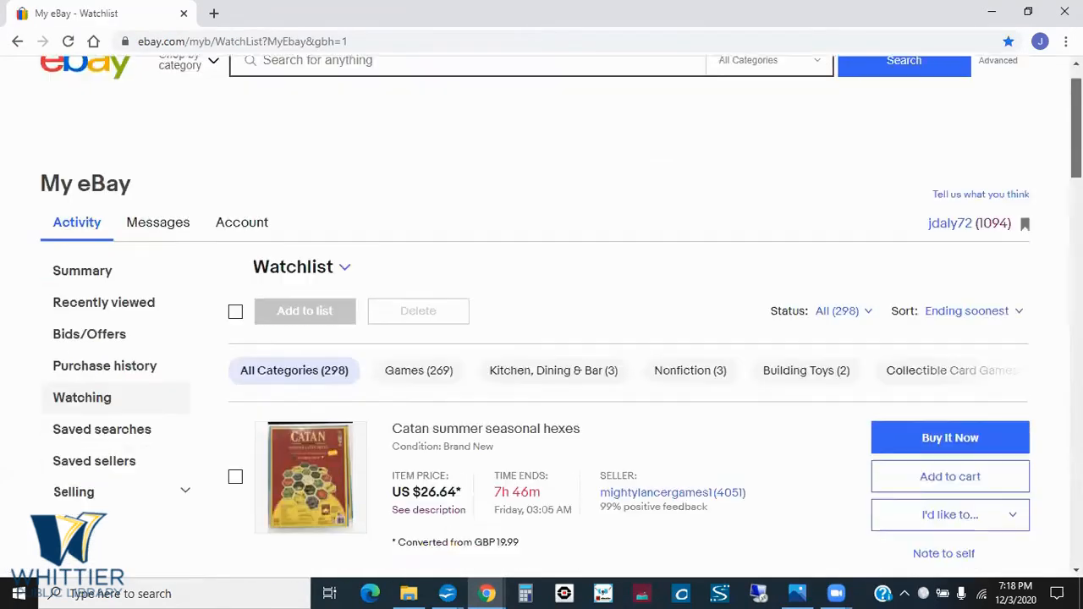
pyautogui.scroll(-4, 541, 338)
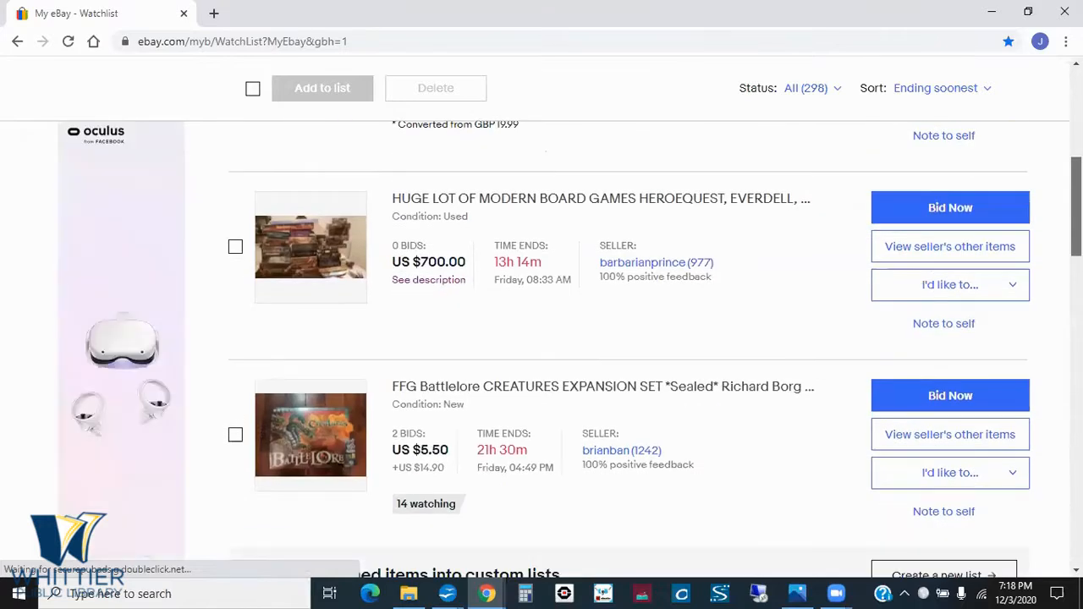
# - Browse the watched items, switch to the Shipping slide to reveal "Offer multiple options", and return to the Watchlist
pyautogui.scroll(-2, 374, 386)
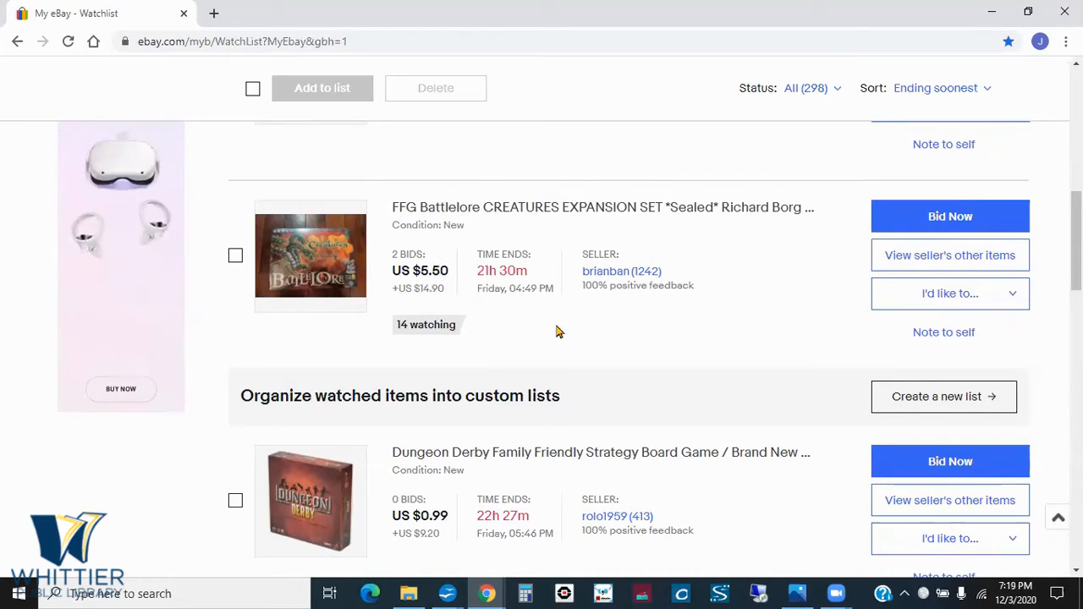
pyautogui.hotkey('alt', 'Tab')
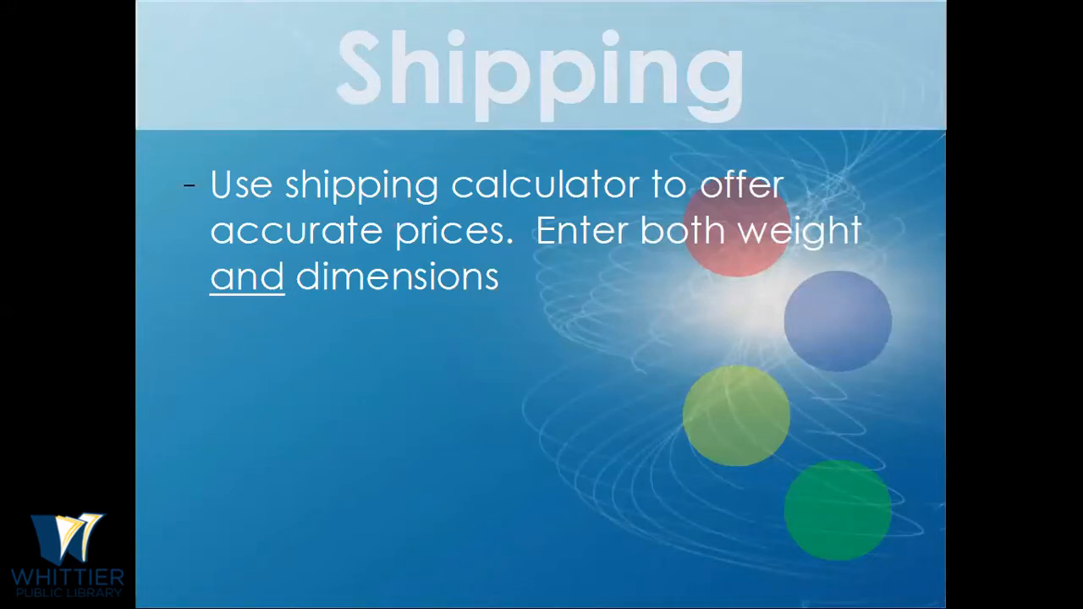
pyautogui.press('Right')
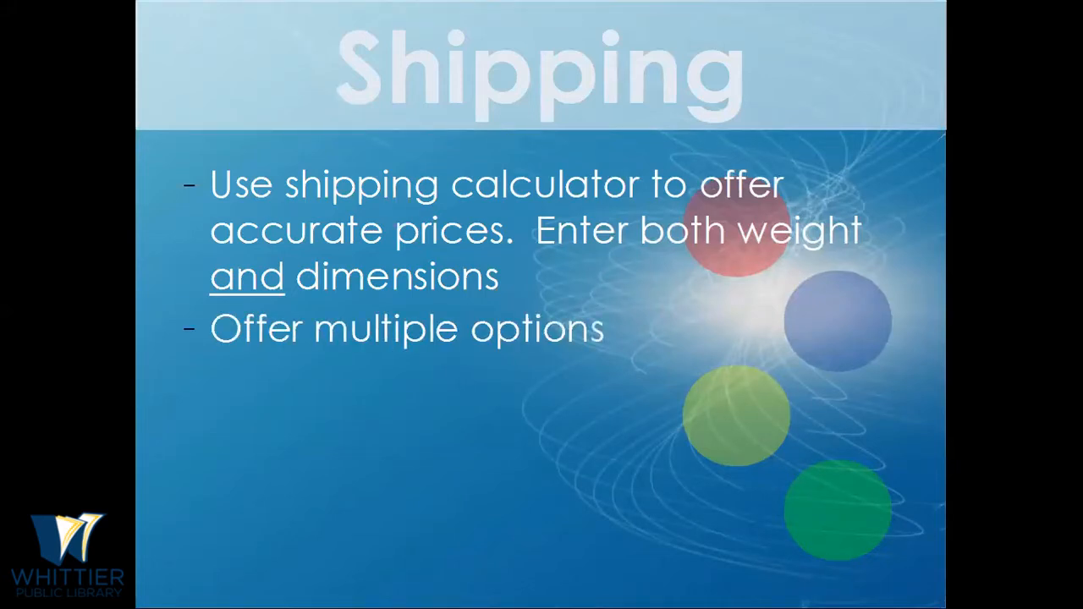
pyautogui.hotkey('alt', 'Tab')
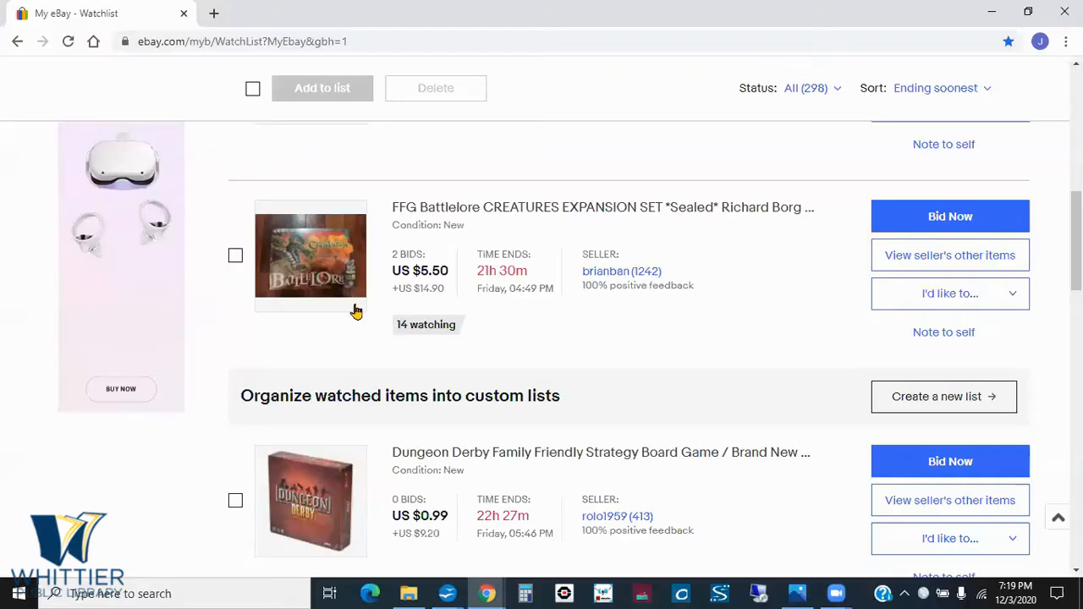
pyautogui.hotkey('alt', 'Tab')
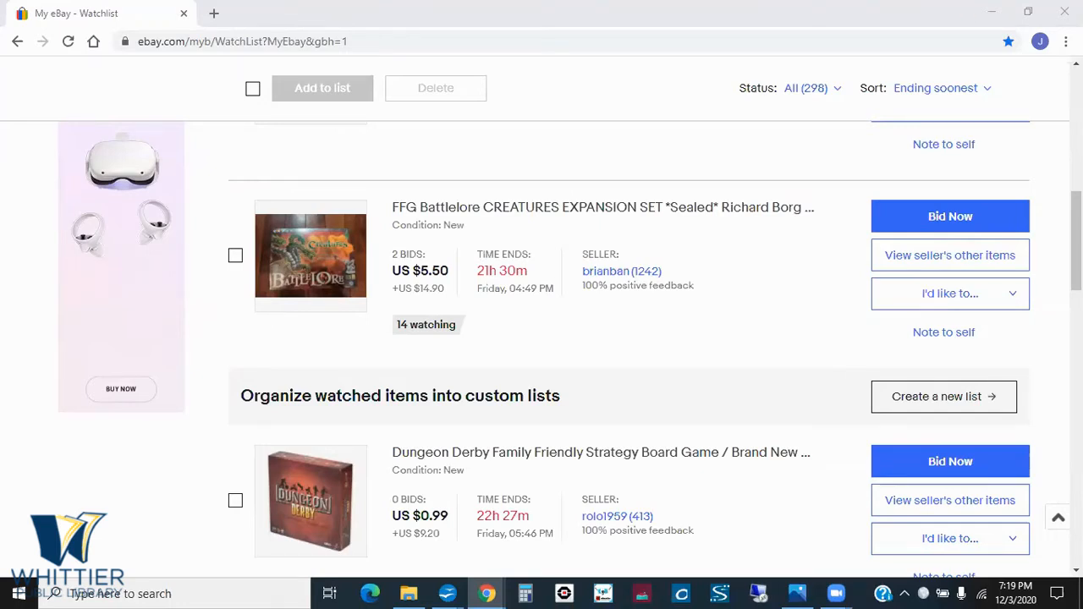
# - Go to the My eBay page, open the All Selling overview from the selling section, and look through it
pyautogui.scroll(7, 542, 339)
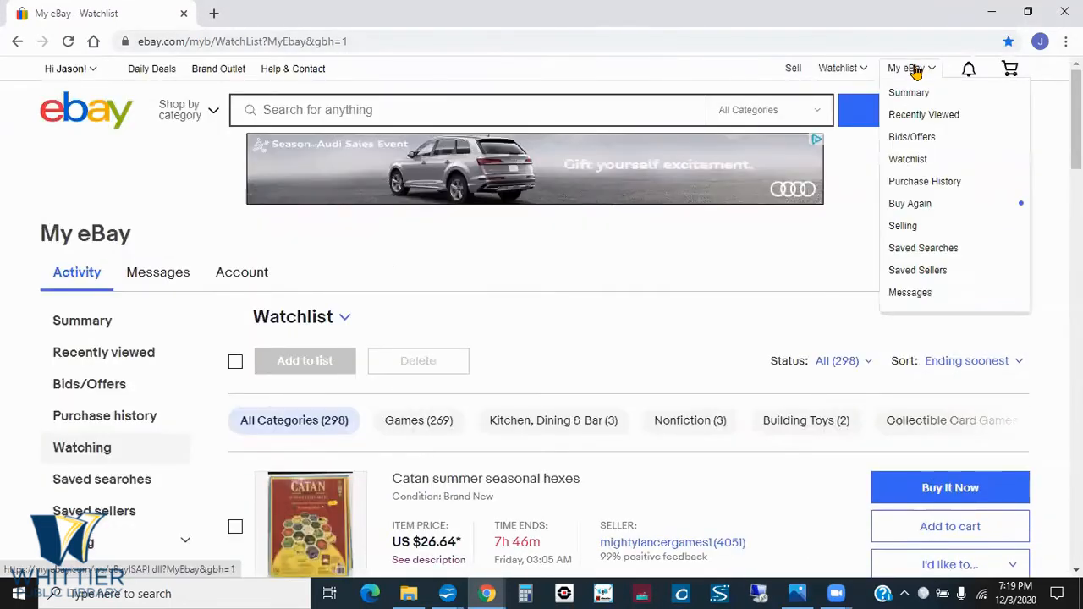
pyautogui.click(915, 72)
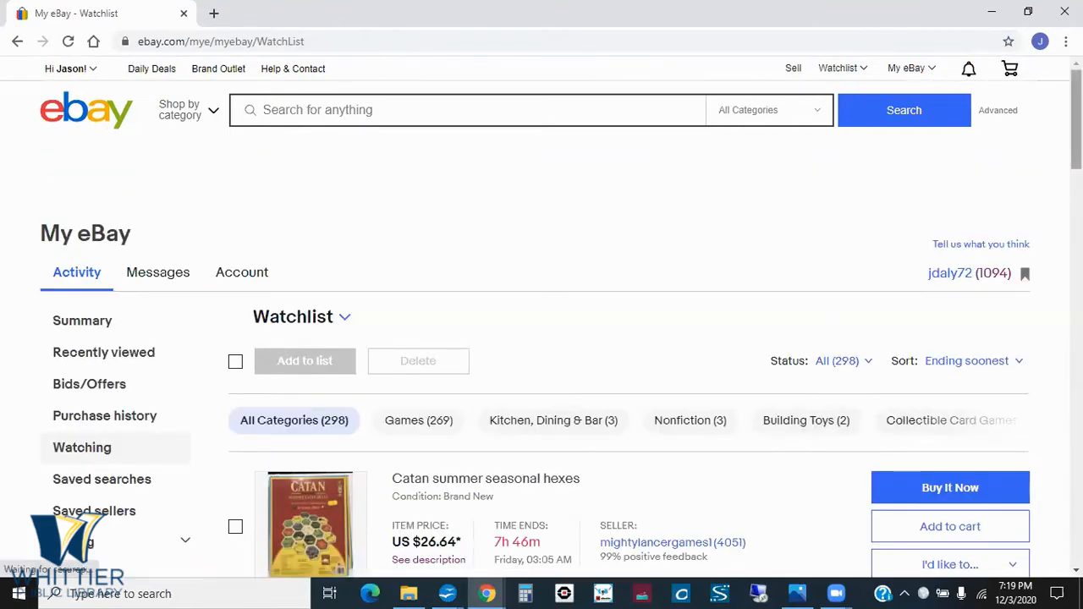
pyautogui.scroll(-2, 915, 73)
pyautogui.scroll(-3, 5, 269)
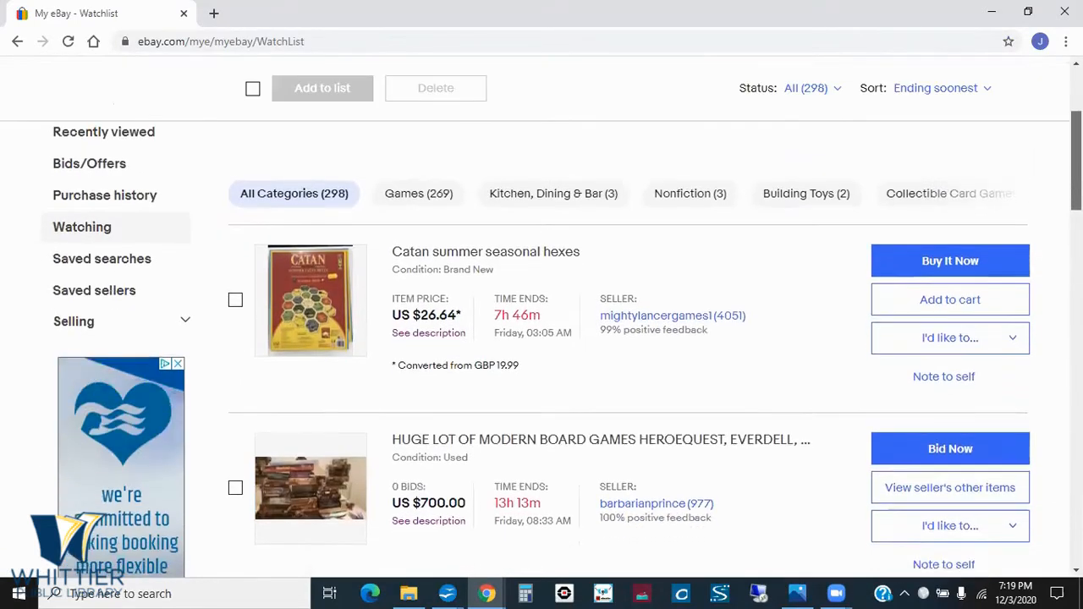
pyautogui.click(185, 247)
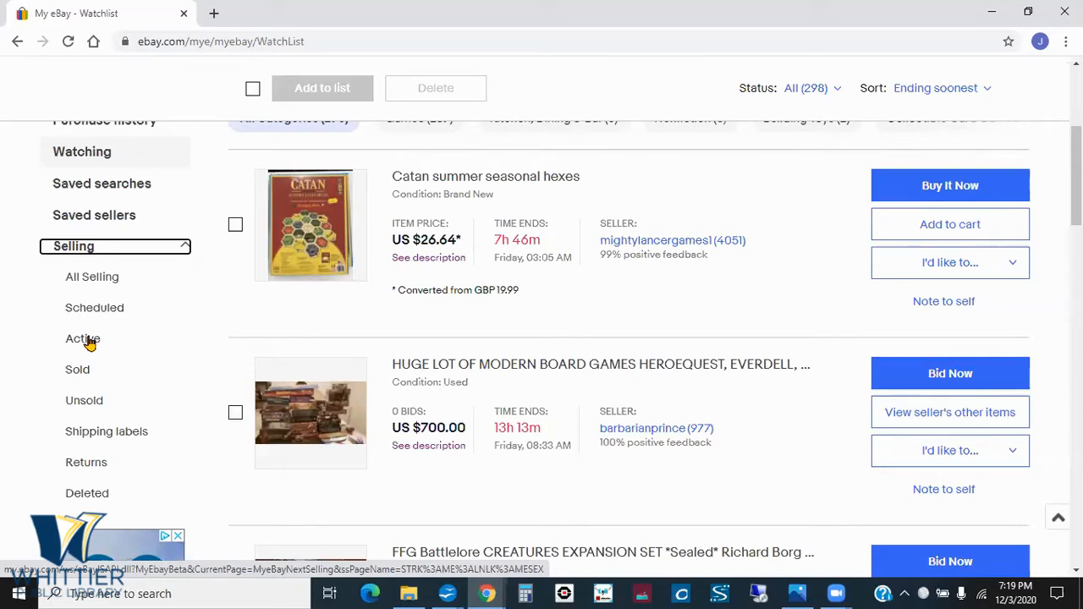
pyautogui.click(114, 279)
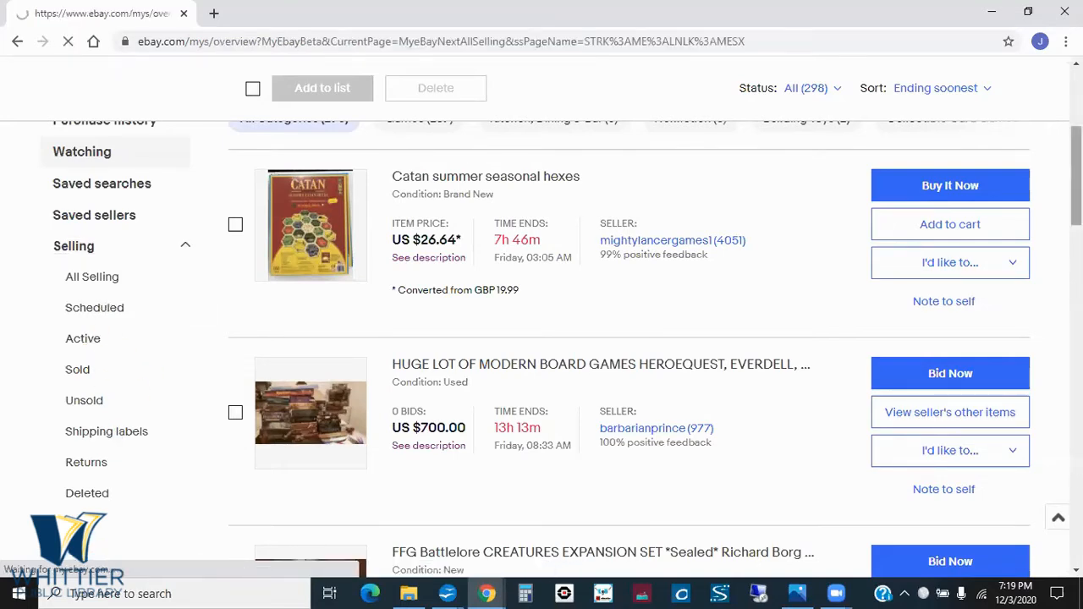
pyautogui.scroll(-11, 541, 316)
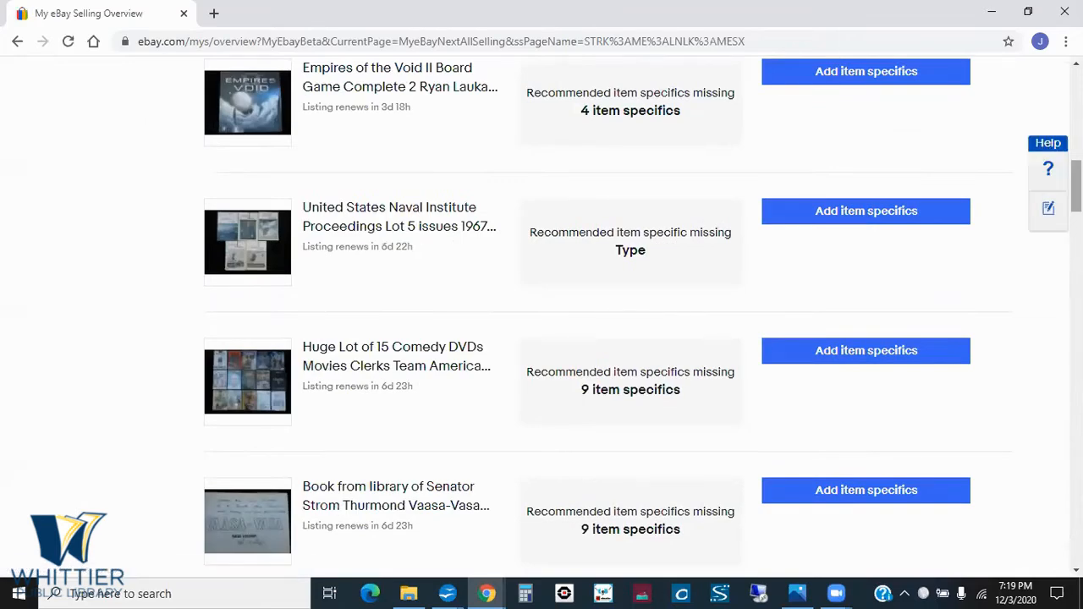
pyautogui.scroll(9, 125, 405)
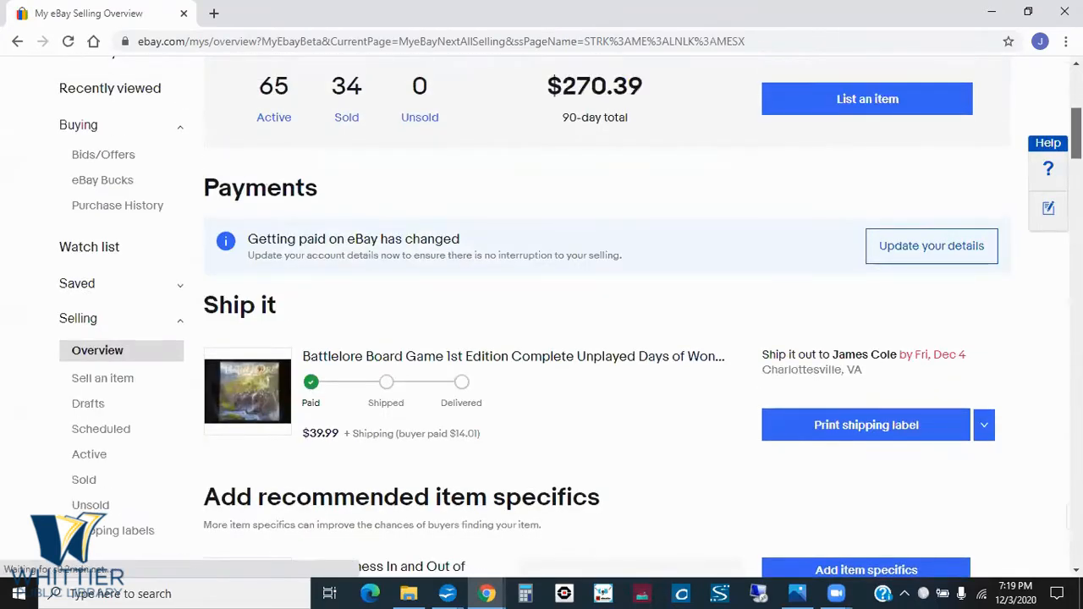
# - Open the saved drafts and resume the Transit Graphics 1000 Piece Jigsaw Puzzle draft listing
pyautogui.click(94, 405)
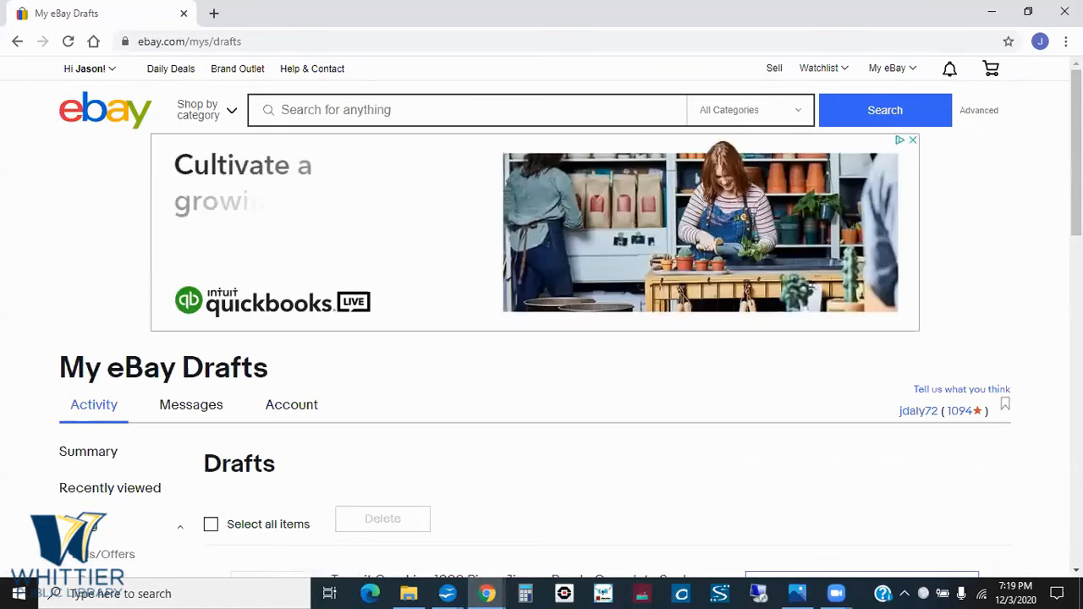
pyautogui.scroll(-3, 838, 251)
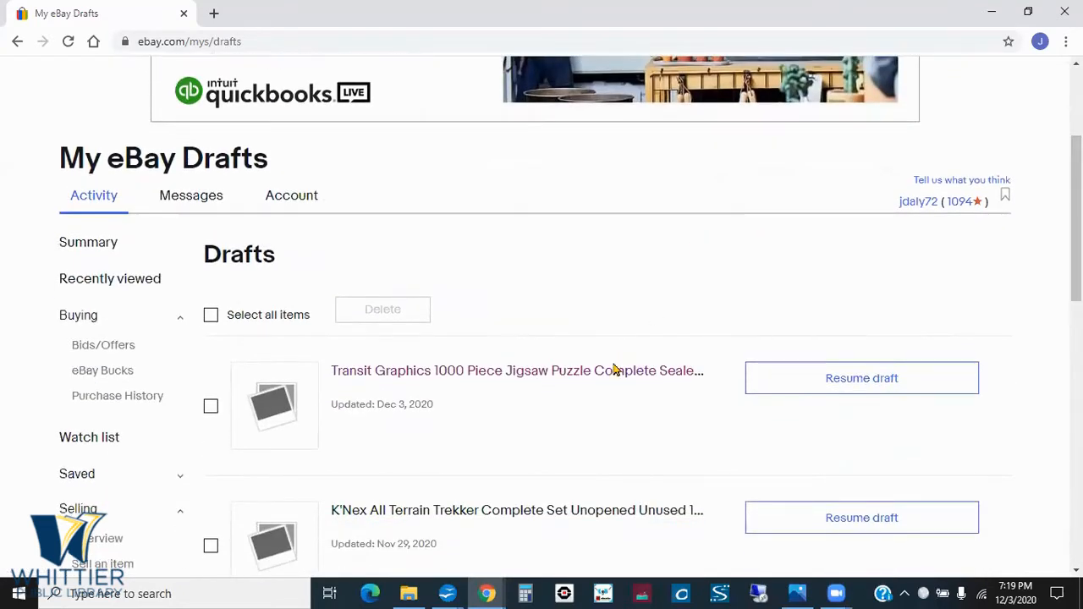
pyautogui.click(615, 373)
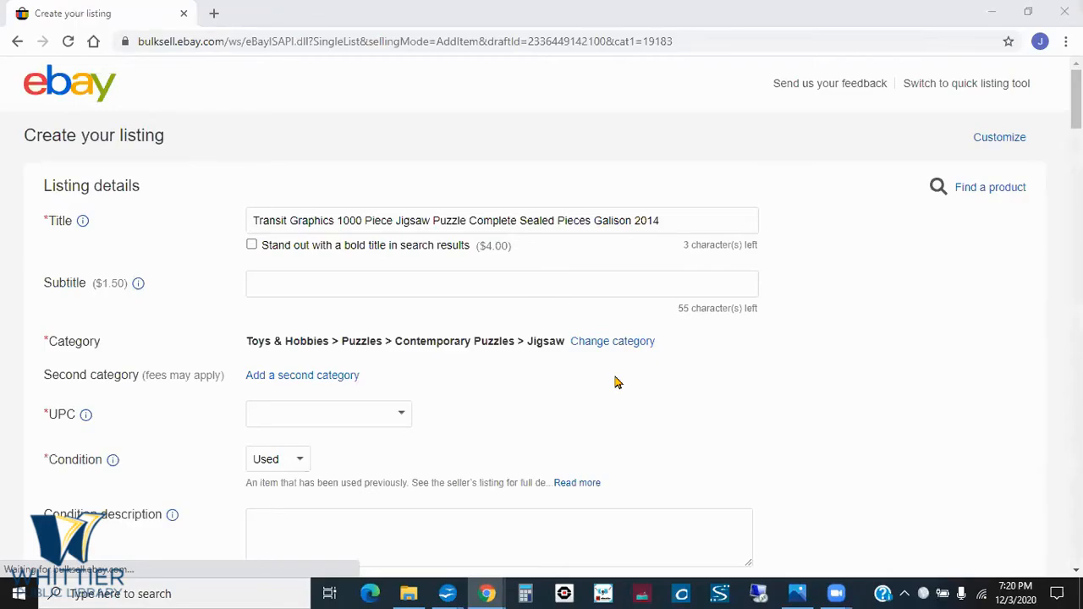
# - Switch to the Shipping slide, reveal the cheapest option and handling fee points, and return to the draft listing
pyautogui.hotkey('alt', 'Tab')
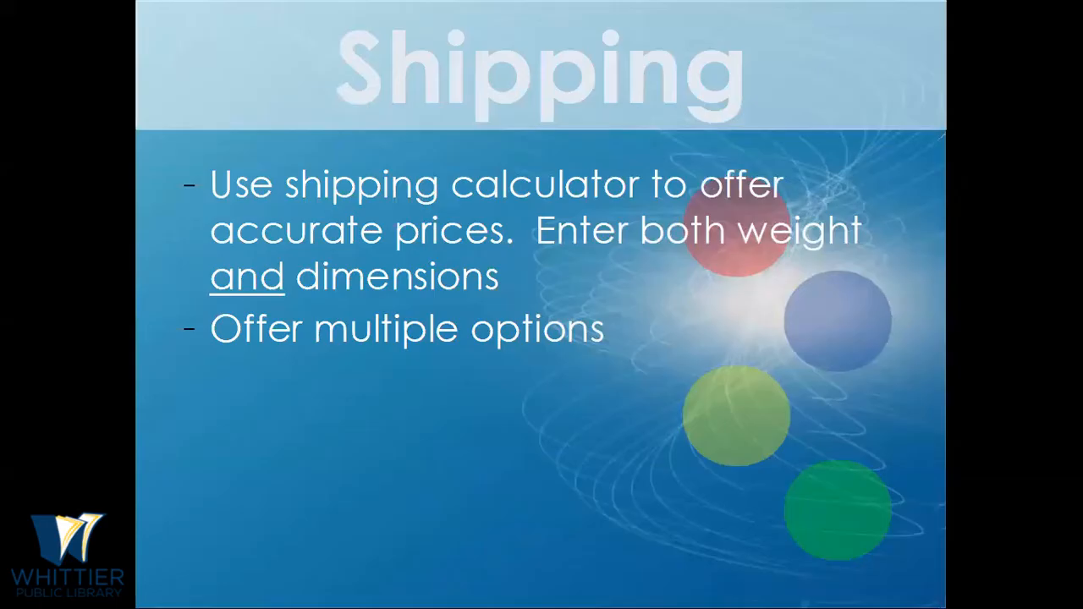
pyautogui.press('Right')
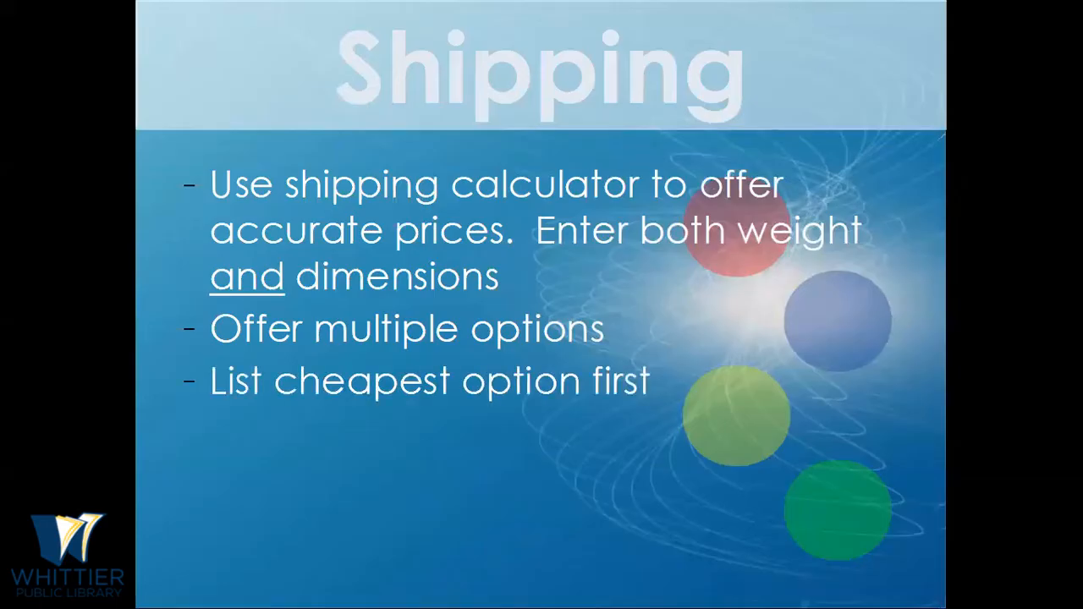
pyautogui.press('Right')
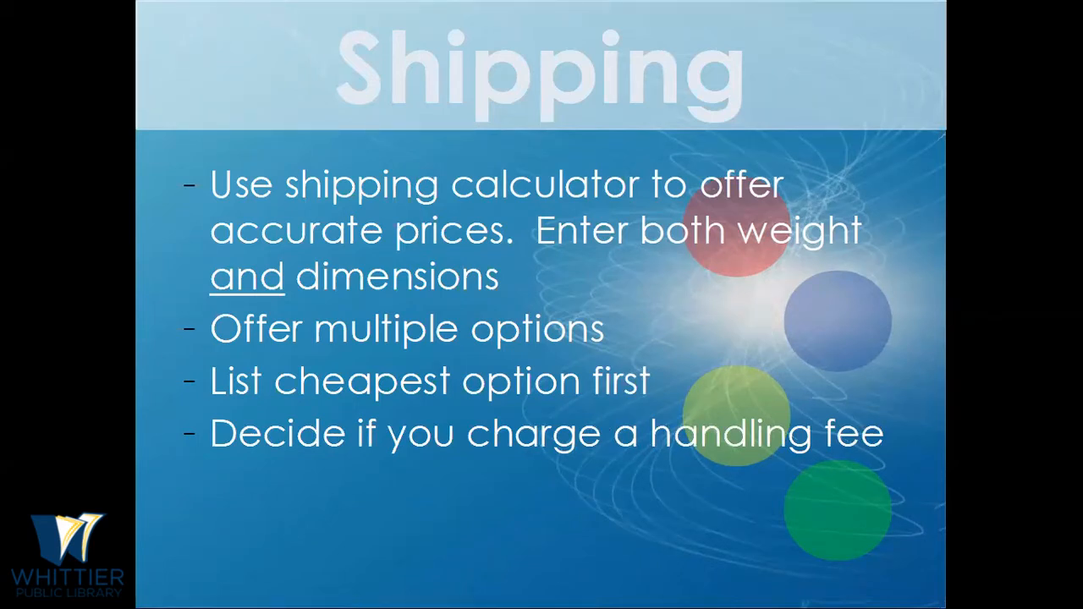
pyautogui.hotkey('alt', 'Tab')
pyautogui.hotkey('alt', 'Tab')
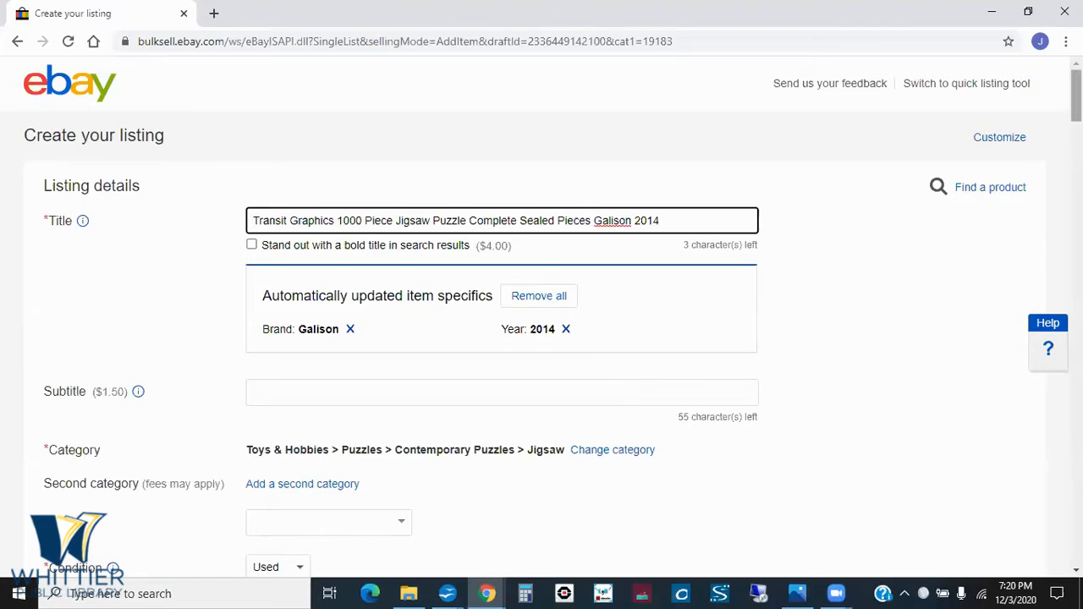
# - Examine the draft's shipping details, including domestic services, handling time and cost, international shipping, and package weight and dimensions
pyautogui.scroll(-10, 542, 338)
pyautogui.scroll(-15, 542, 338)
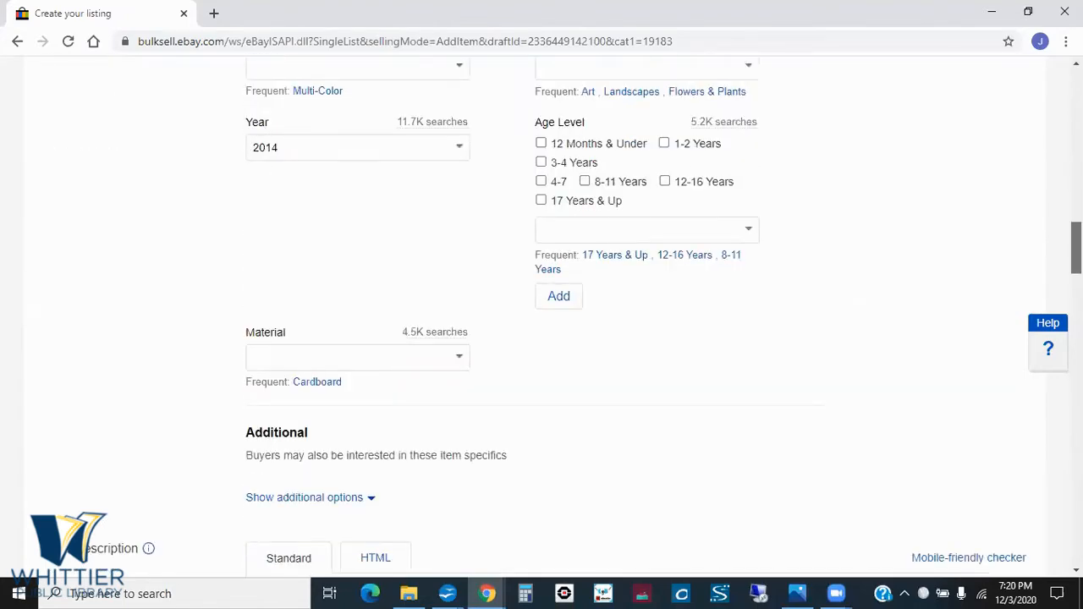
pyautogui.scroll(-10, 542, 339)
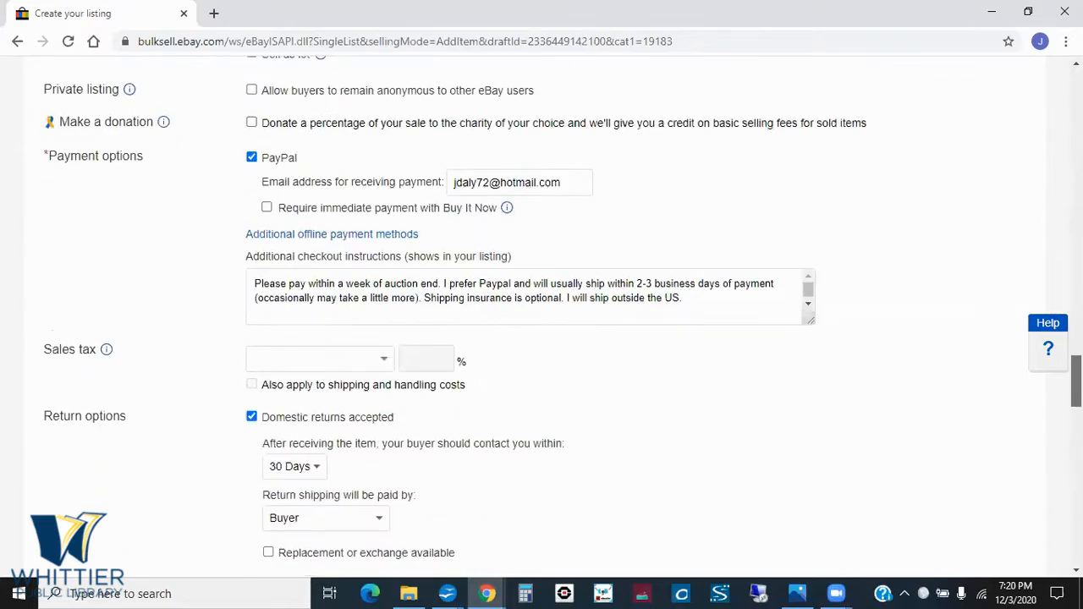
pyautogui.scroll(-6, 541, 339)
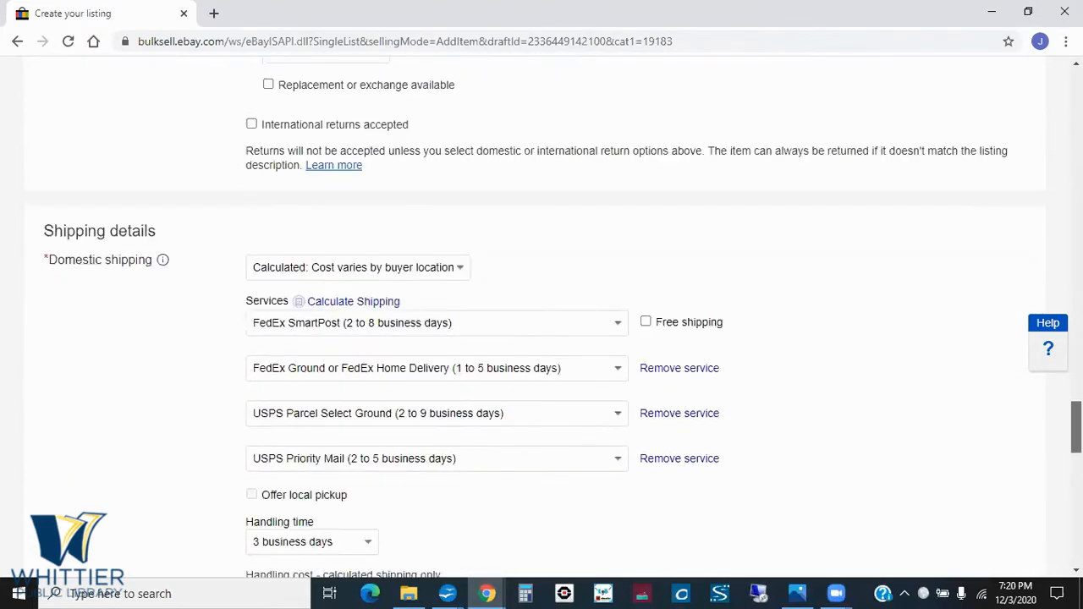
pyautogui.scroll(-1, 920, 457)
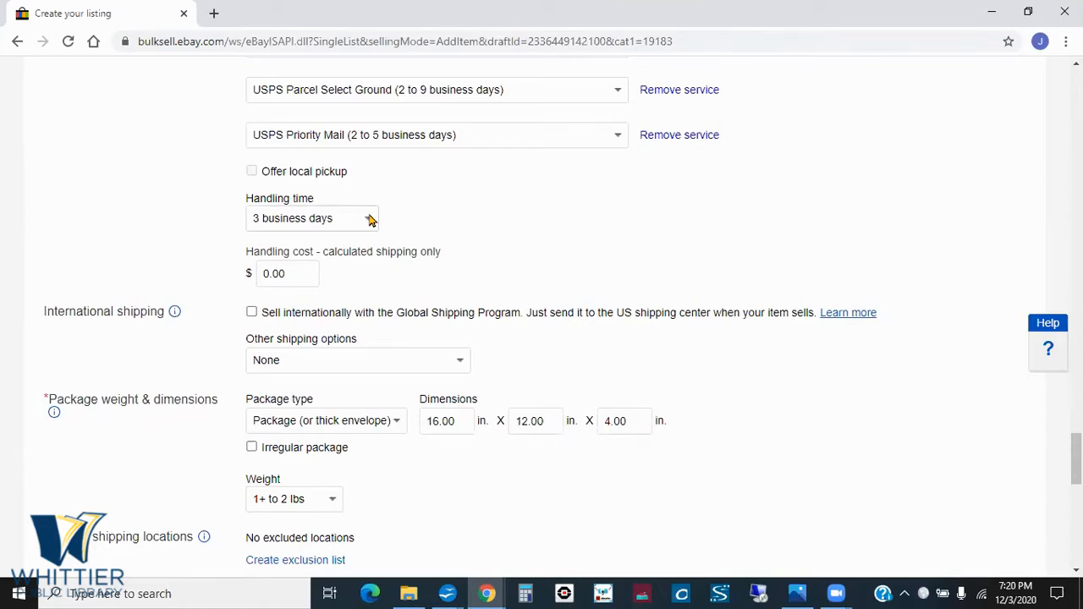
pyautogui.scroll(-2, 562, 319)
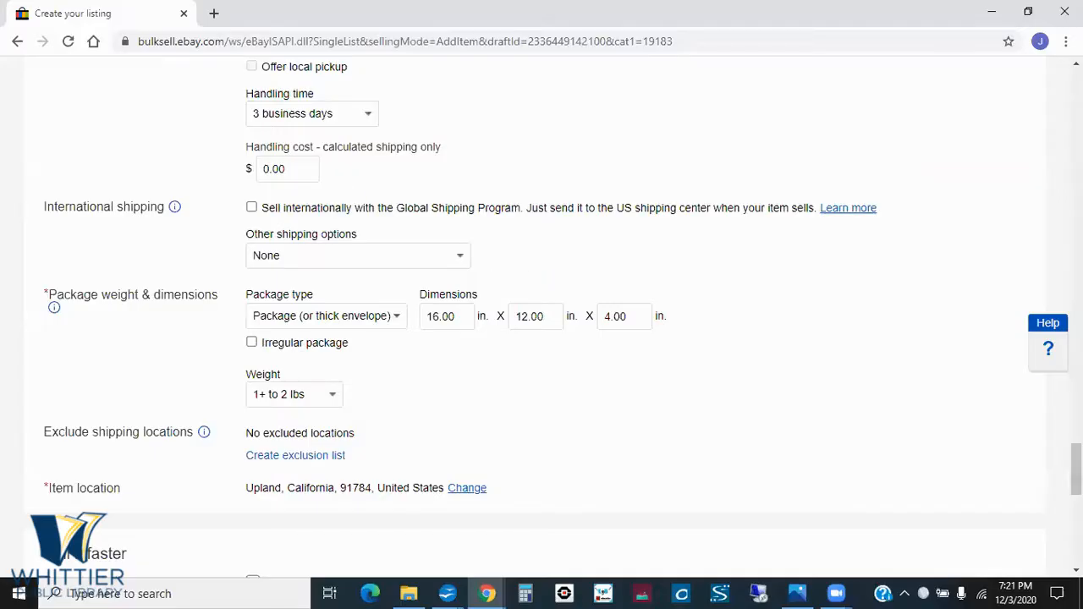
pyautogui.scroll(5, 541, 317)
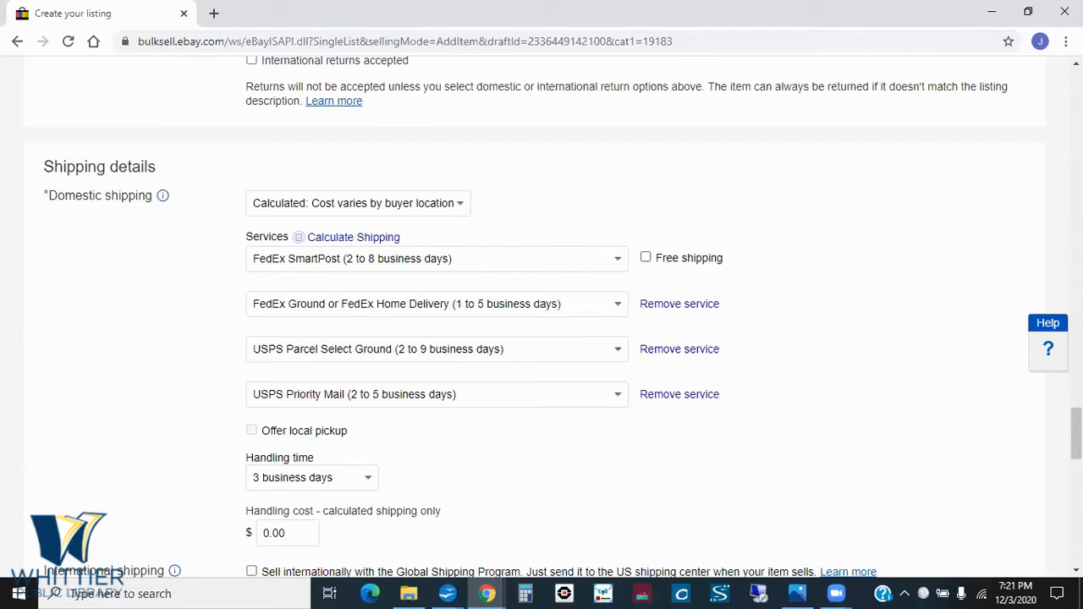
pyautogui.moveTo(1076, 433); pyautogui.dragTo(1075, 450)
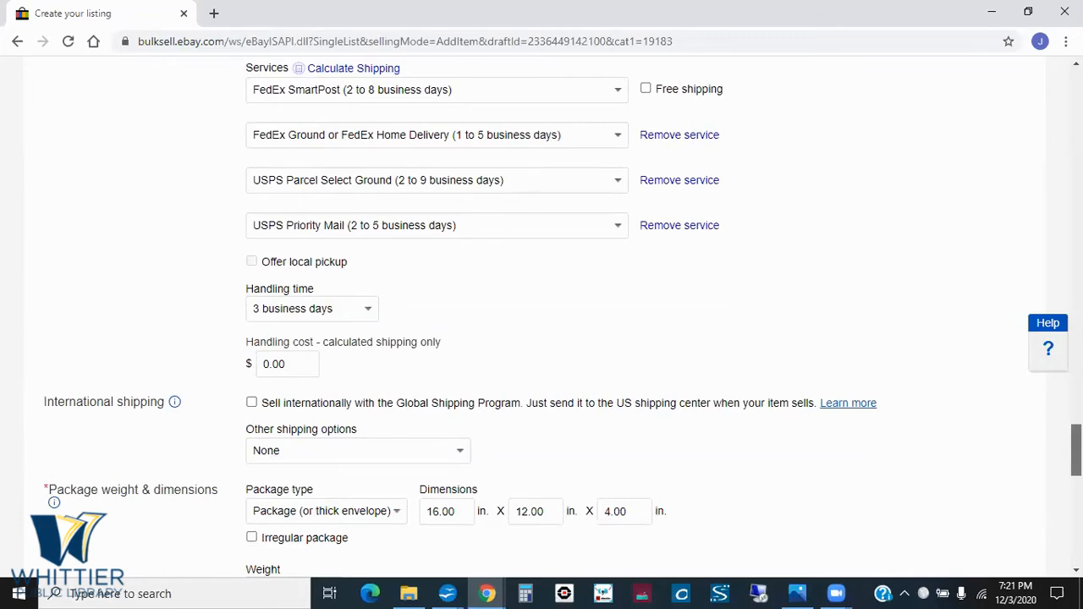
pyautogui.moveTo(1076, 450); pyautogui.dragTo(1076, 451)
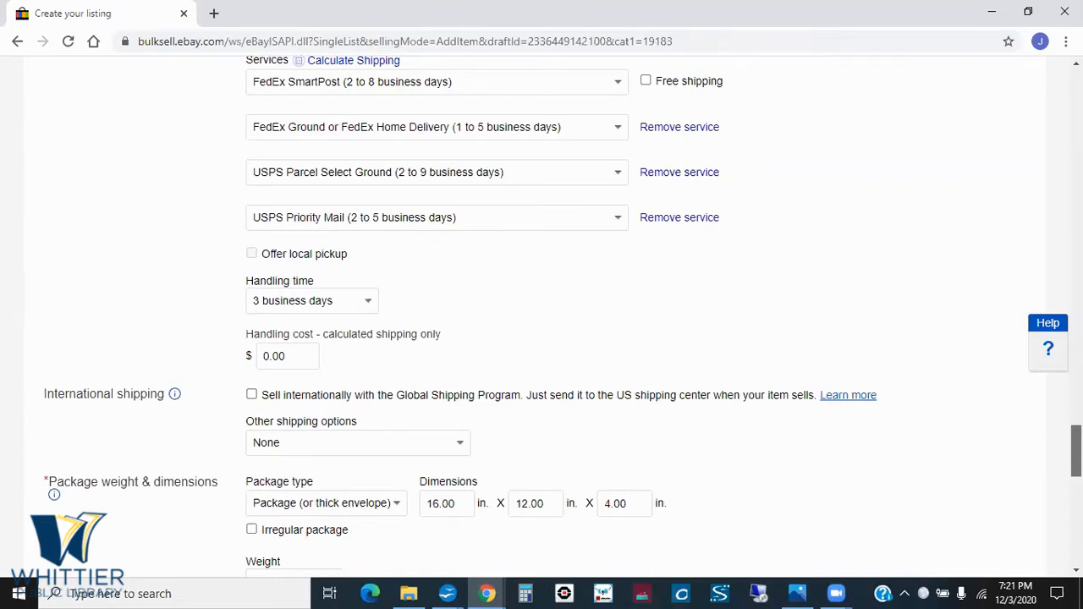
pyautogui.moveTo(1076, 452); pyautogui.dragTo(1076, 481)
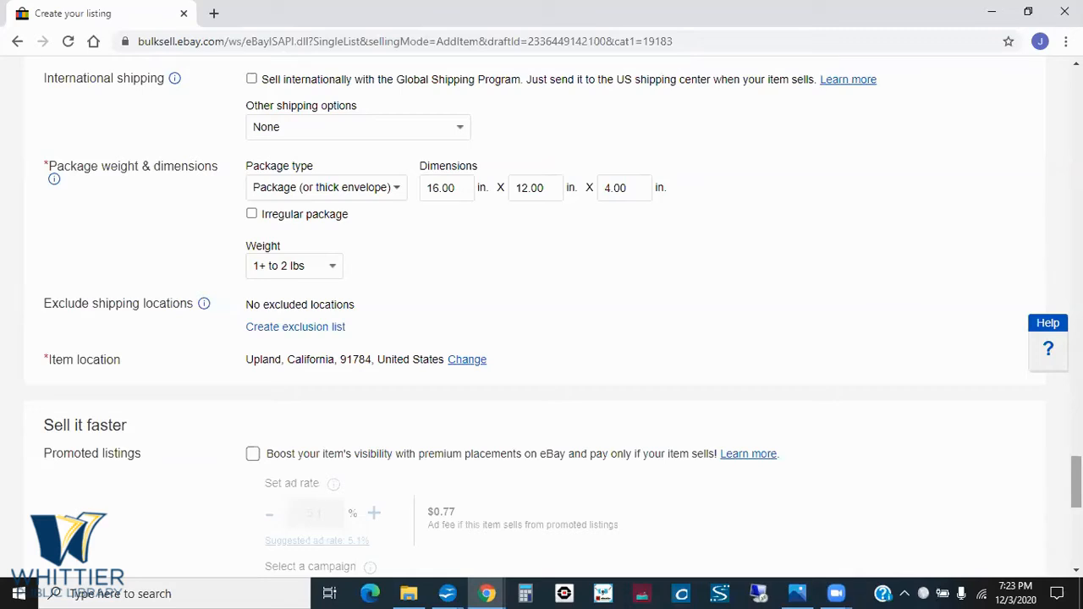
# - Set the package weight to "Custom weight", change it to "1 lb. or less", and view the other weight choices without picking one
pyautogui.click(334, 267)
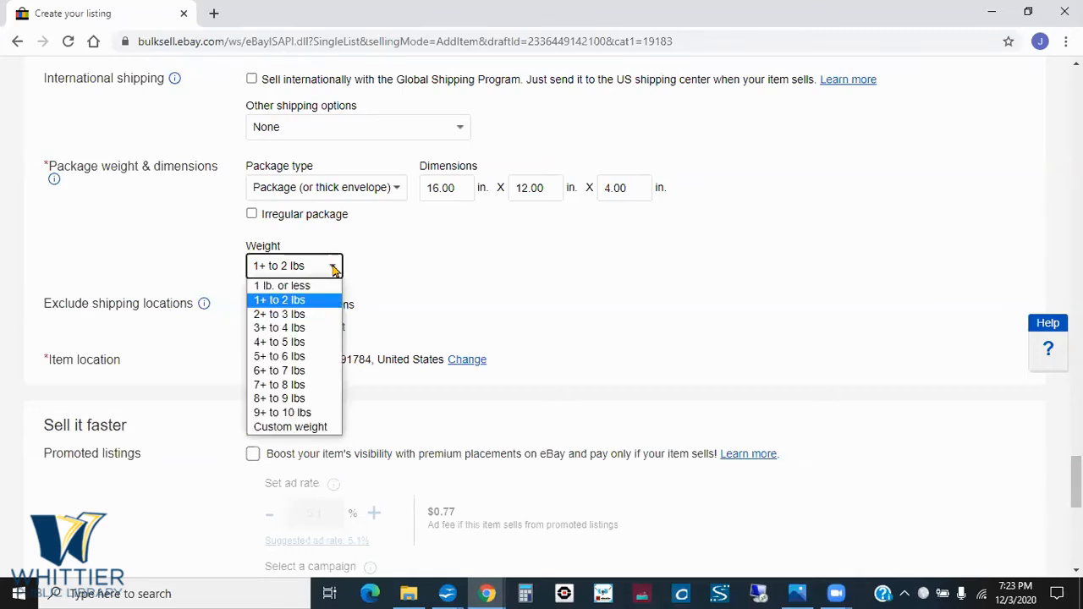
pyautogui.click(308, 427)
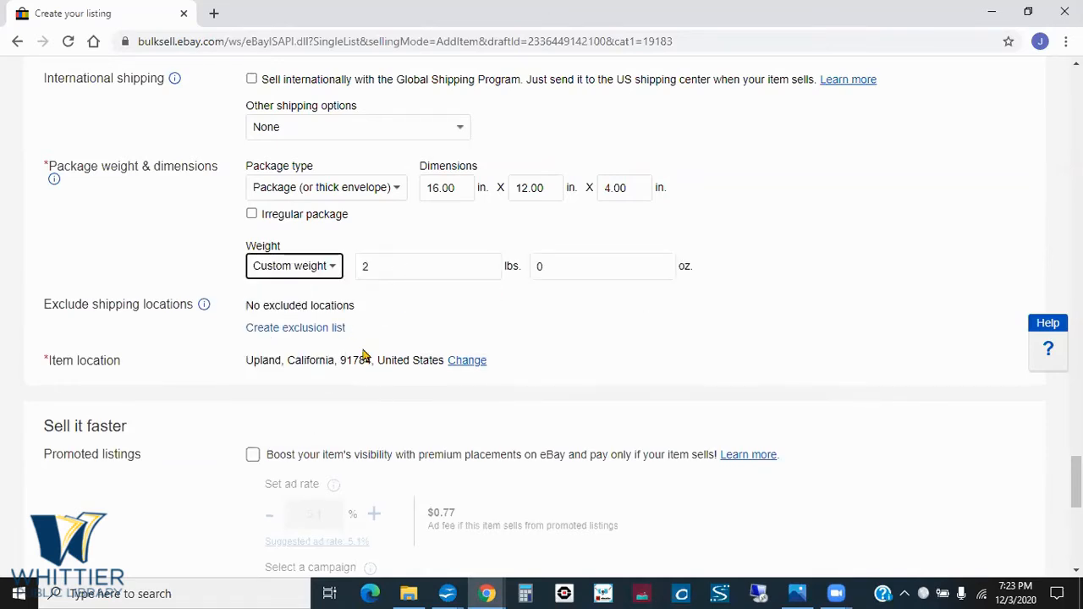
pyautogui.click(332, 267)
pyautogui.click(315, 284)
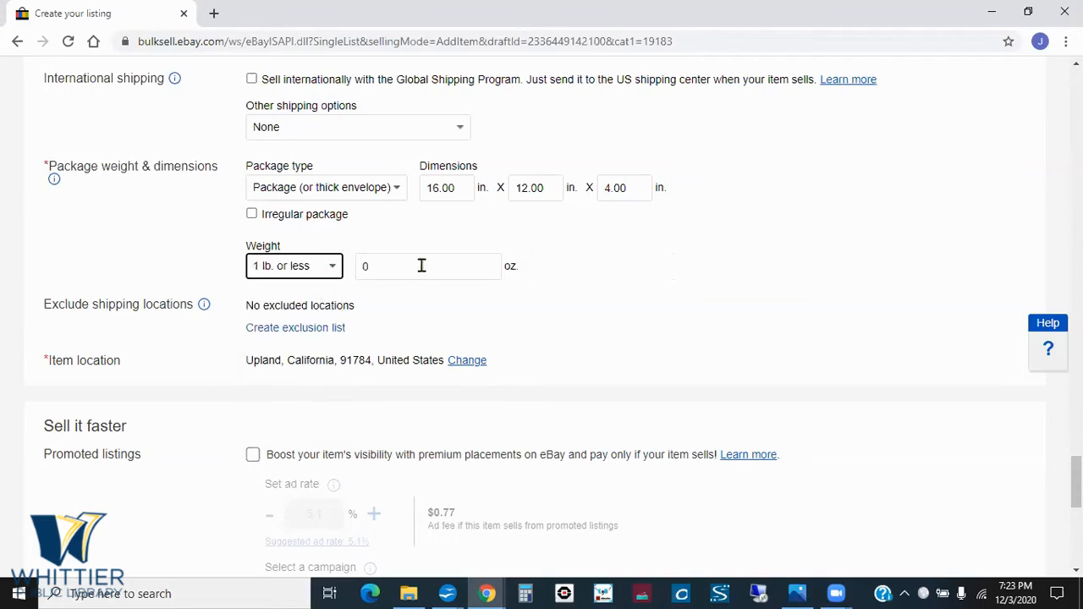
pyautogui.click(338, 268)
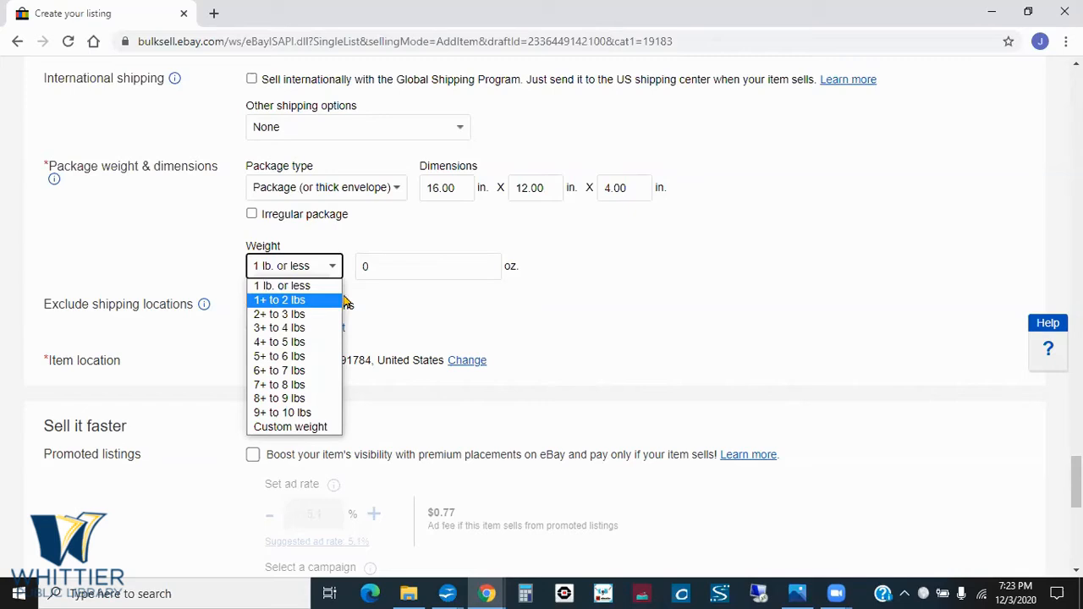
pyautogui.click(432, 300)
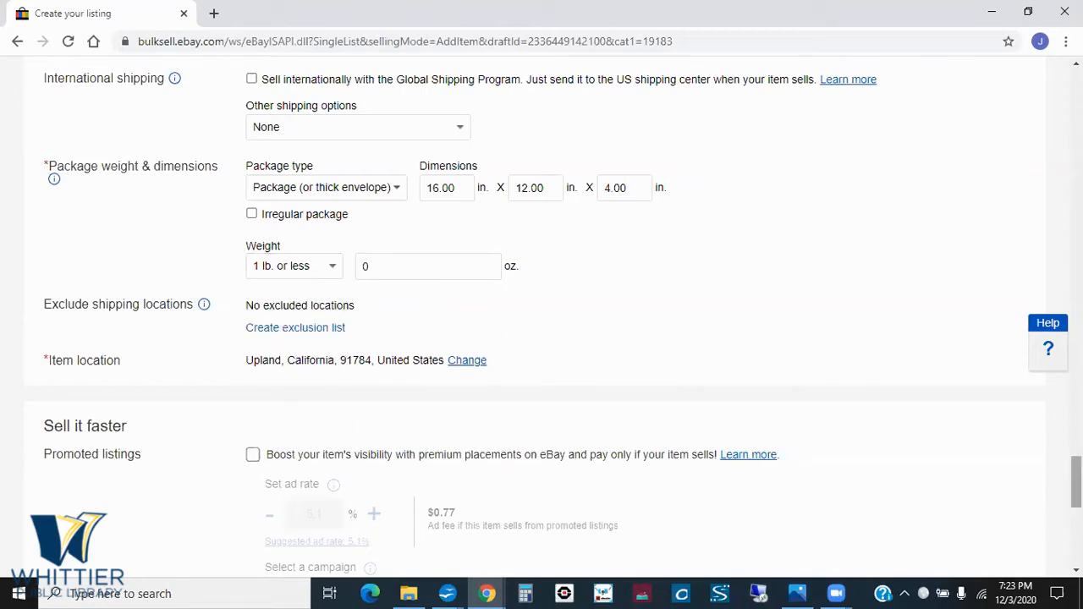
# - Look over the promoted listings and volume pricing settings, move back up the listing, and switch to the Shipping slides
pyautogui.scroll(-2, 1075, 482)
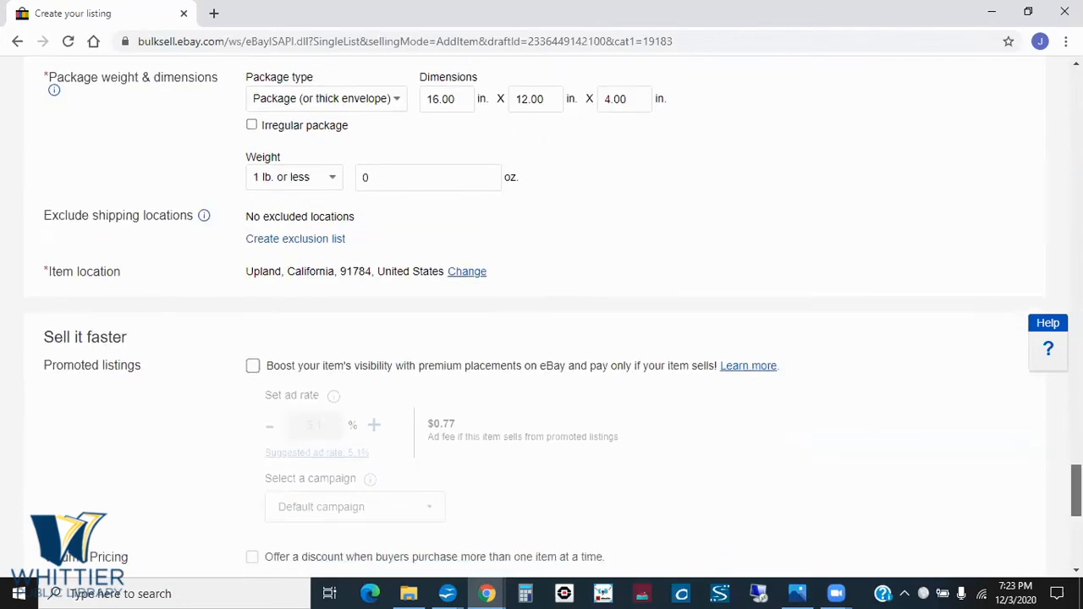
pyautogui.scroll(-3, 1076, 494)
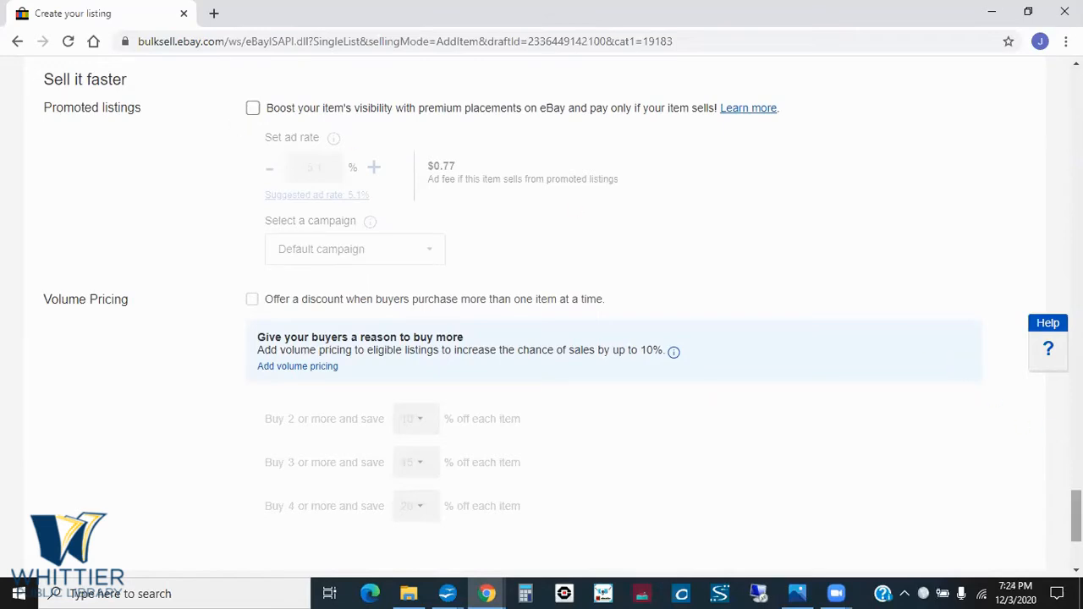
pyautogui.moveTo(1076, 516); pyautogui.dragTo(1076, 183)
pyautogui.hotkey('alt', 'Tab')
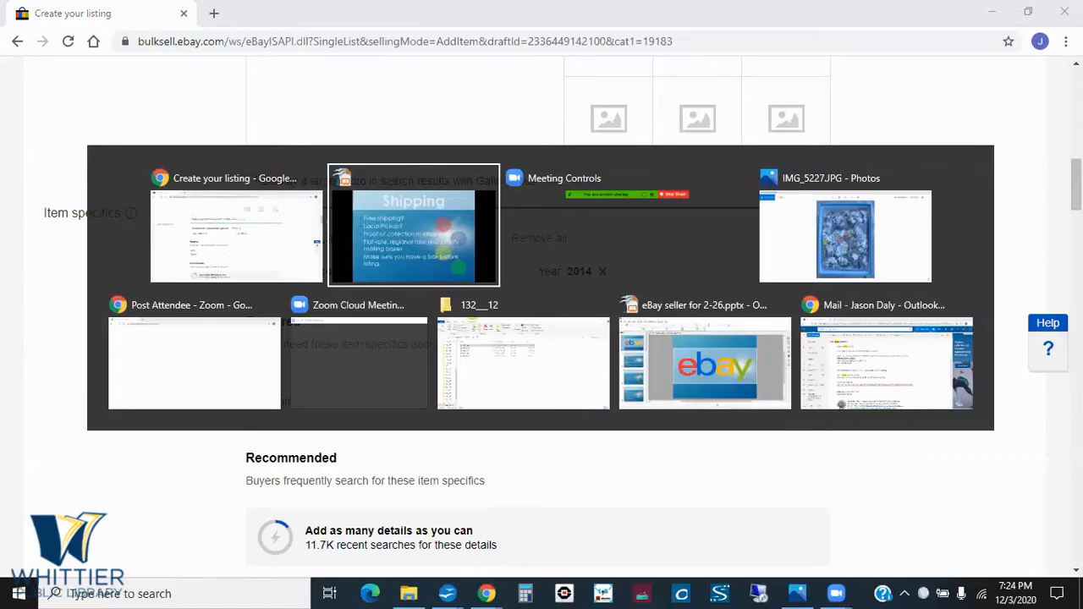
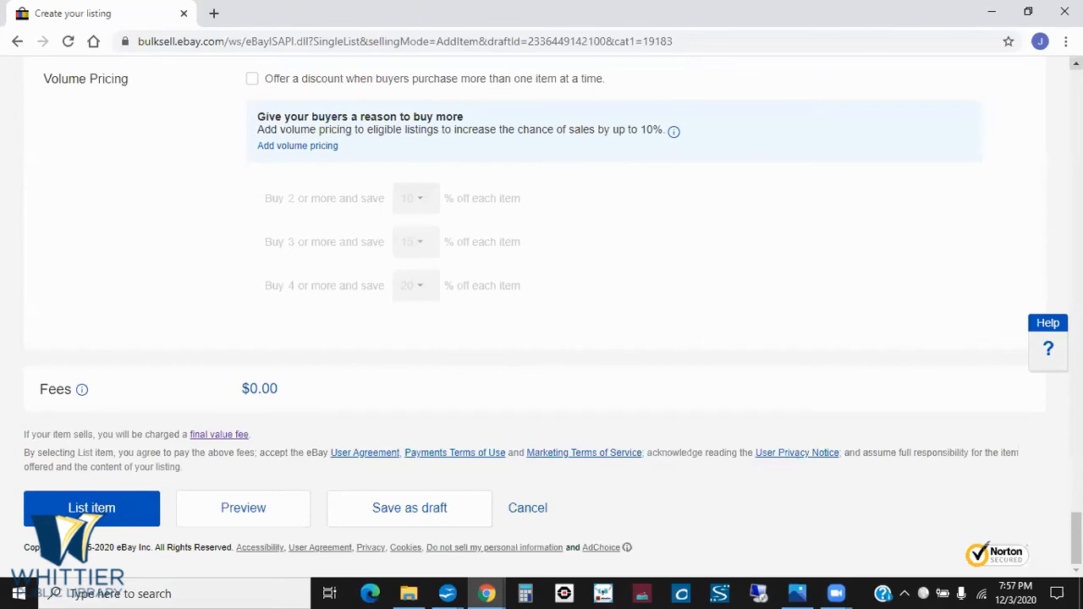
# - Leave the jigsaw puzzle listing form and return to the Drafts list under Selling in My eBay
pyautogui.scroll(8, 541, 316)
pyautogui.scroll(15, 542, 315)
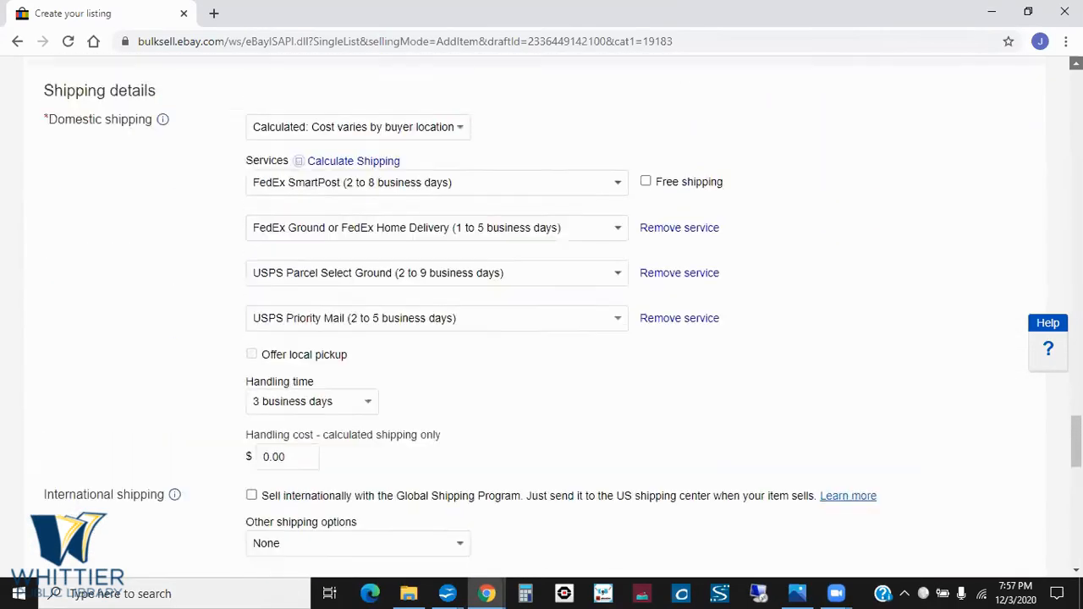
pyautogui.scroll(20, 542, 316)
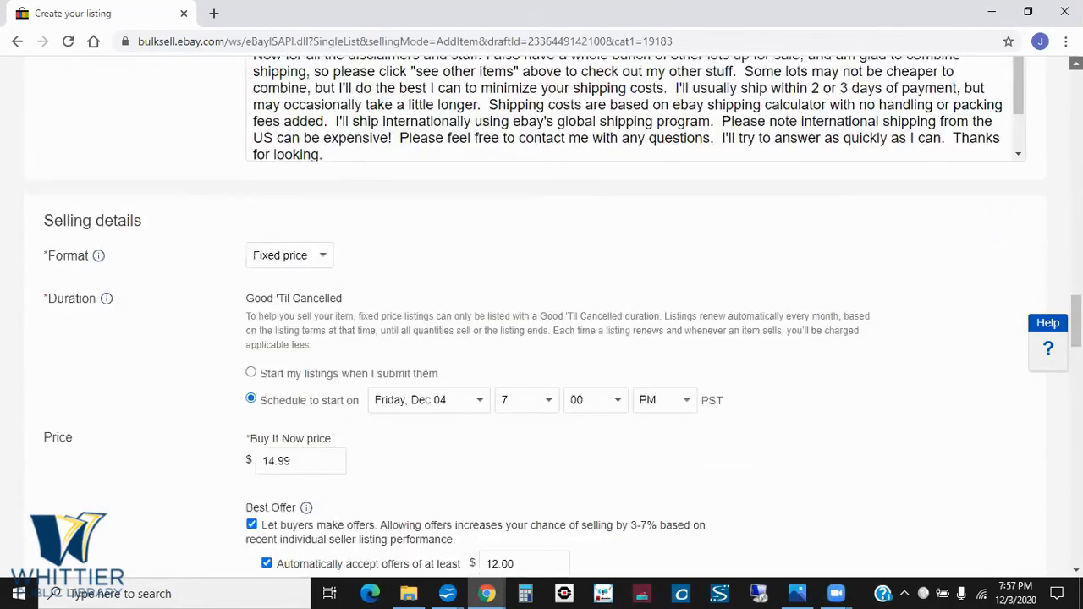
pyautogui.scroll(15, 541, 316)
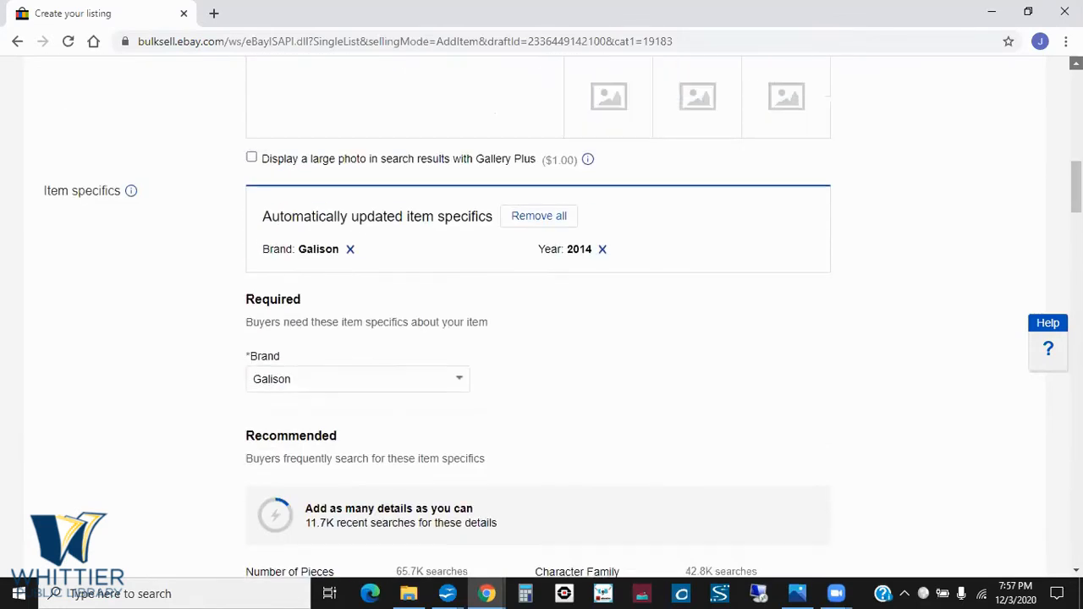
pyautogui.scroll(4, 418, 169)
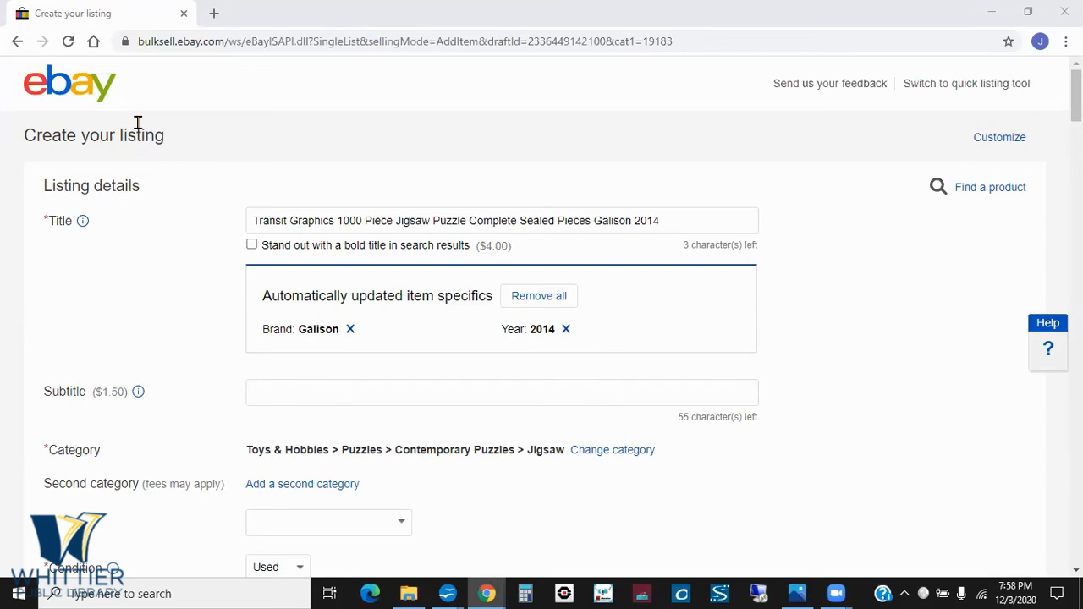
pyautogui.click(17, 42)
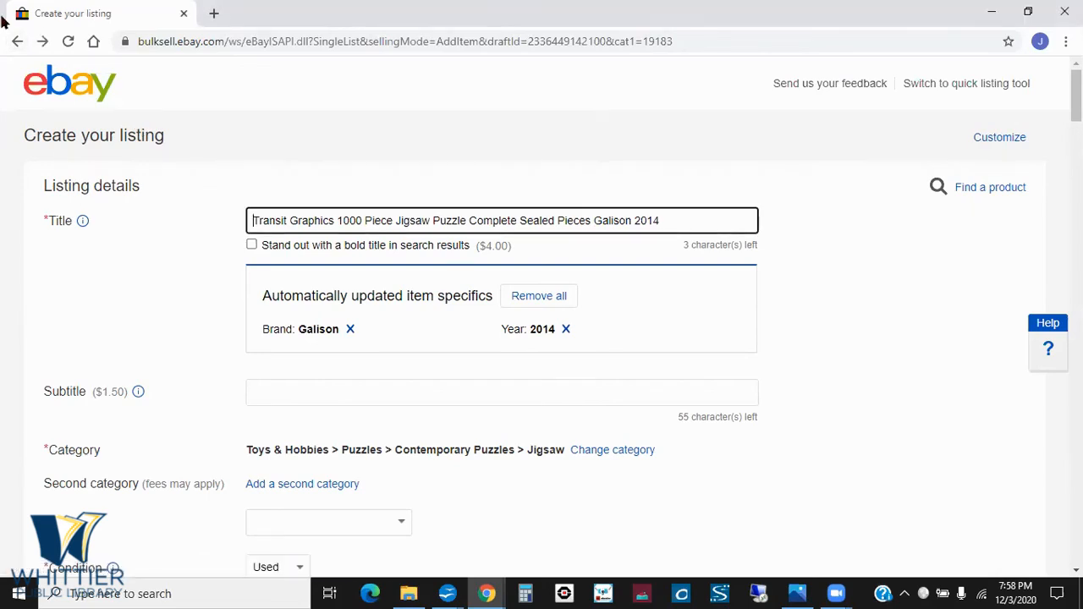
pyautogui.click(17, 42)
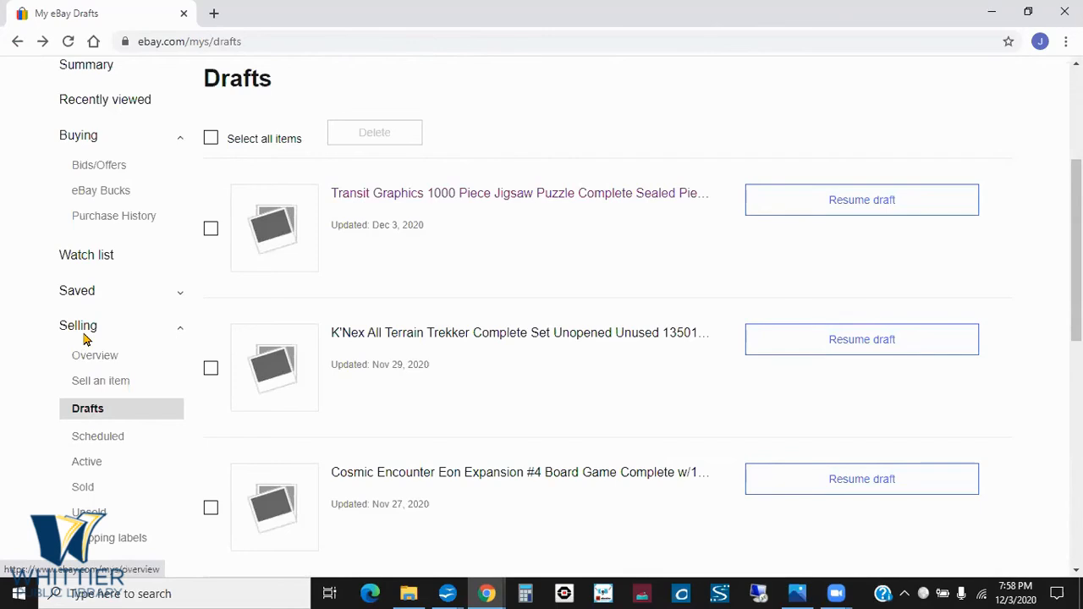
pyautogui.click(88, 409)
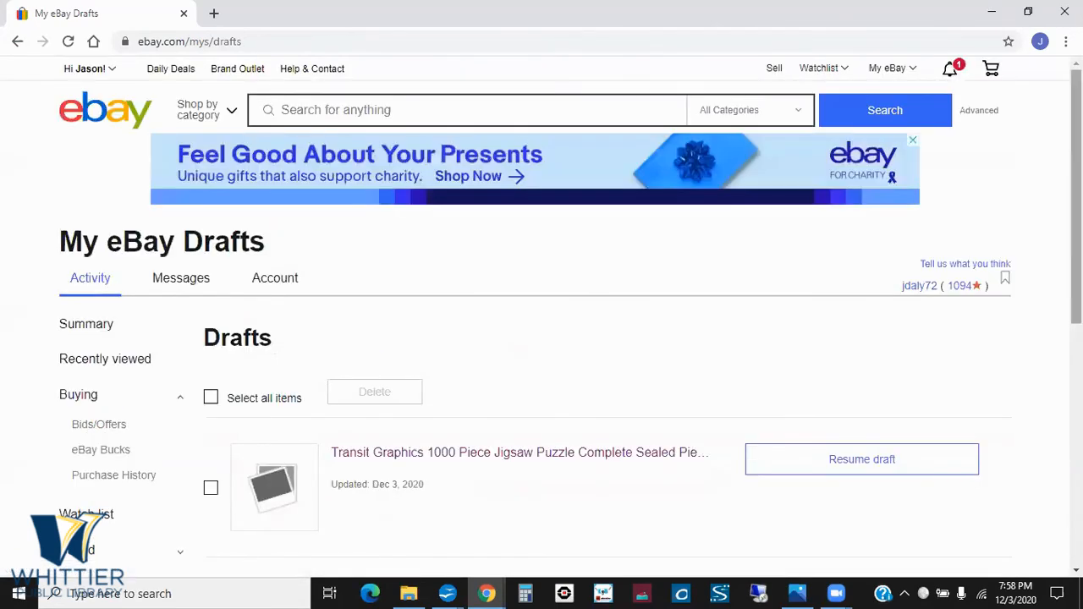
# - Resume the "Transit Graphics 1000 Piece Jigsaw Puzzle" draft from the Drafts list
pyautogui.scroll(-3, 899, 251)
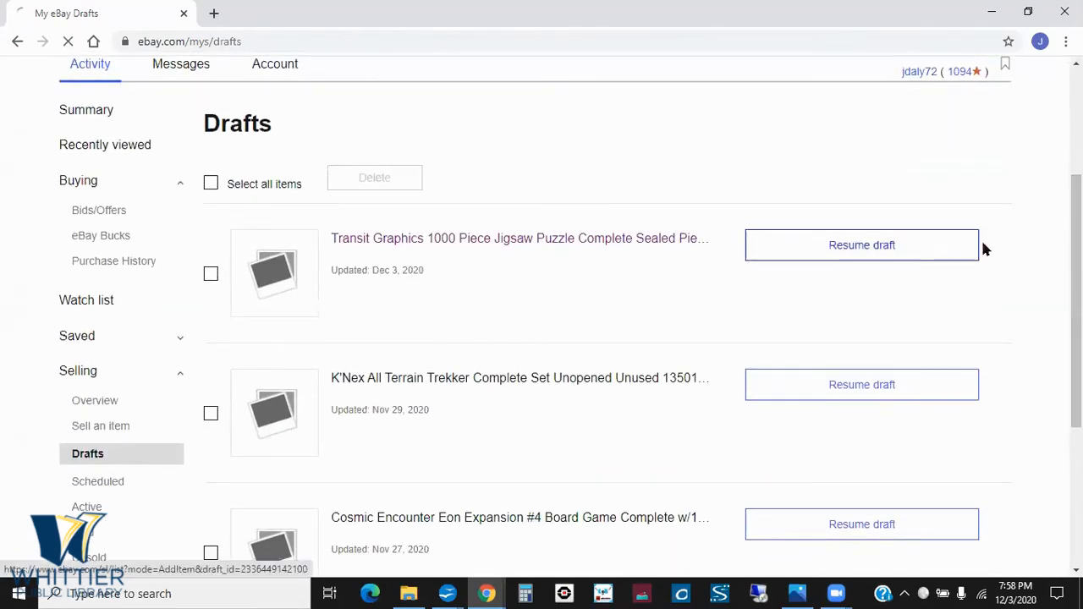
pyautogui.click(843, 259)
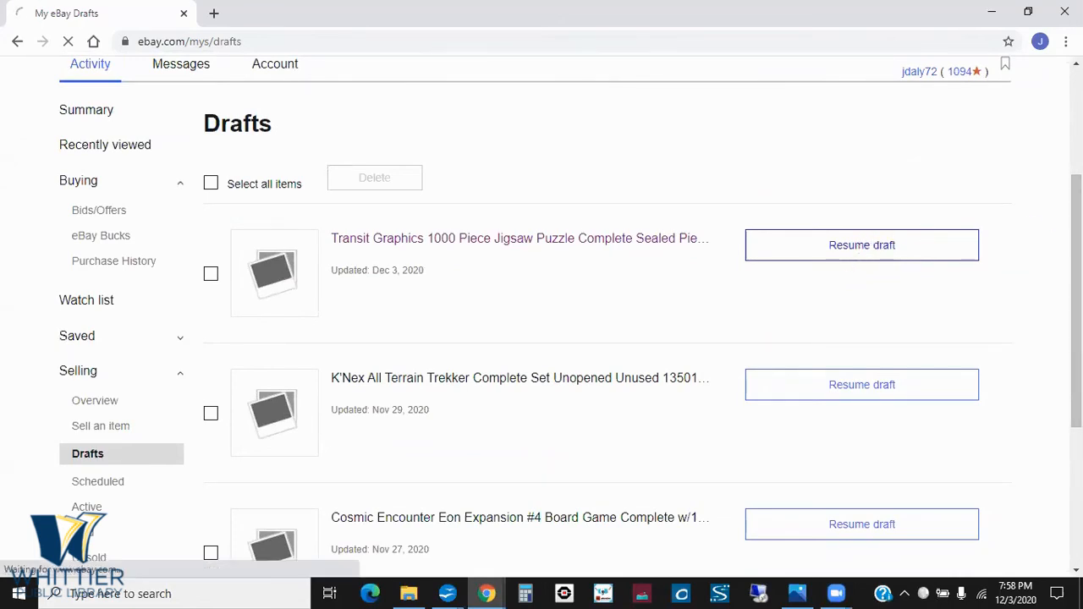
pyautogui.click(641, 243)
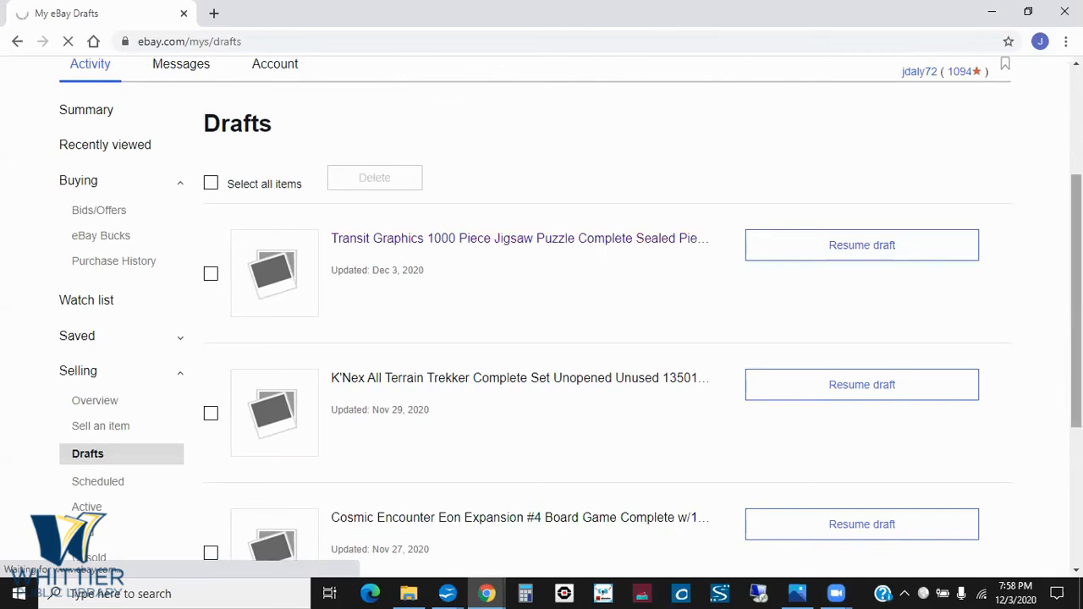
# - Keep the package weight class at "1 lb. or less" and set the weight to 6 oz
pyautogui.moveTo(1076, 100); pyautogui.dragTo(1075, 482)
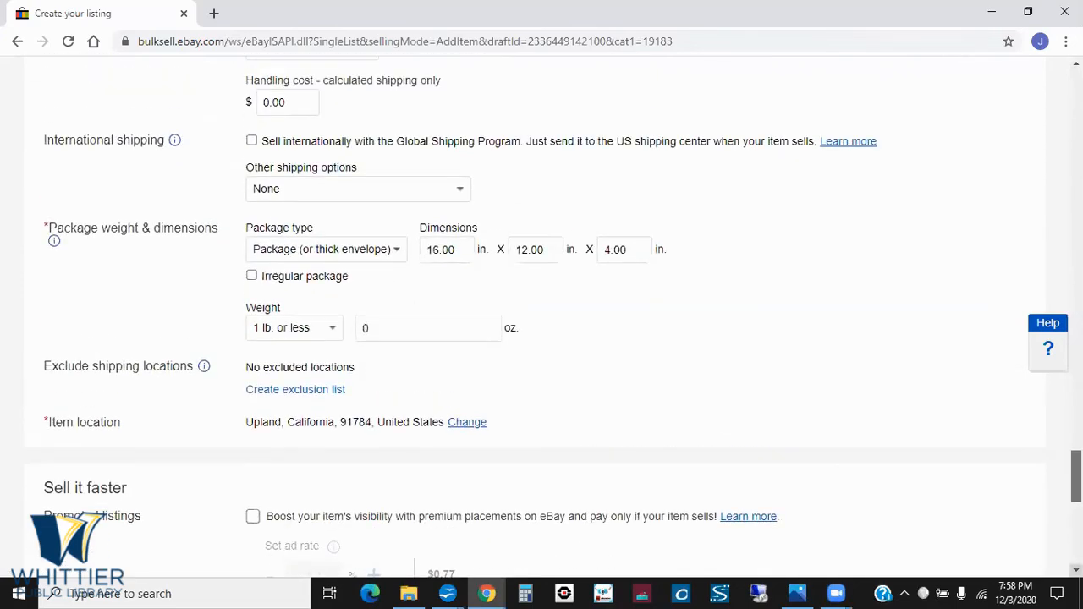
pyautogui.click(333, 332)
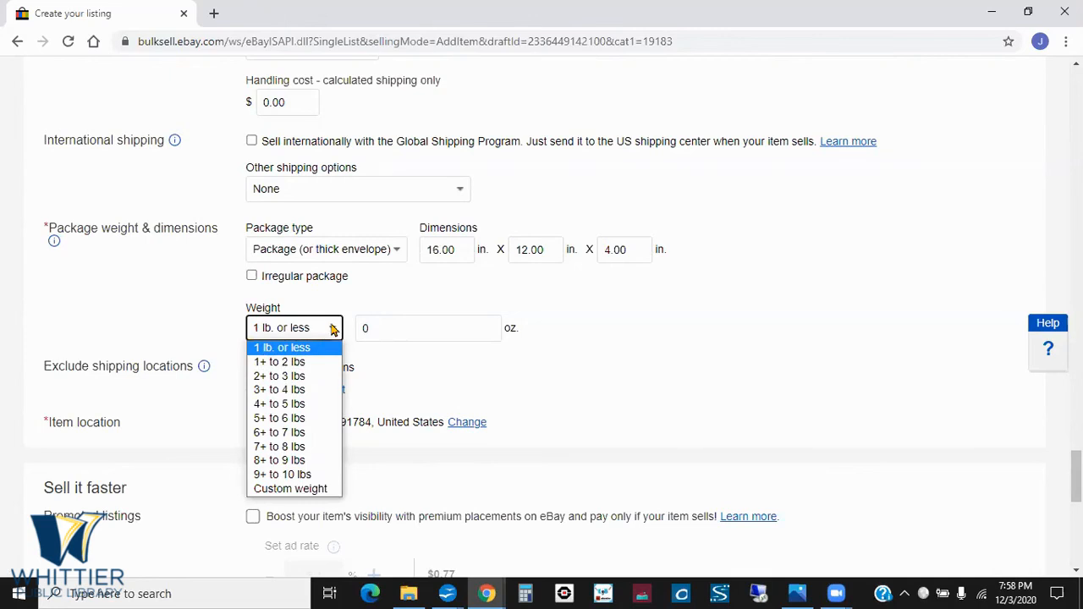
pyautogui.click(320, 346)
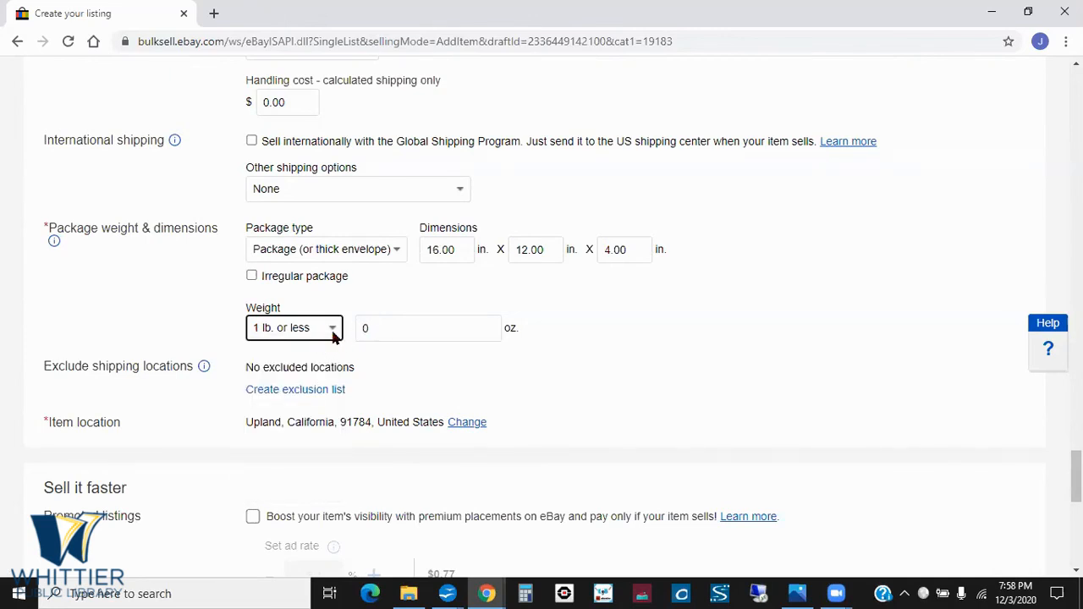
pyautogui.click(334, 333)
pyautogui.click(326, 348)
pyautogui.click(364, 320)
pyautogui.write('6')
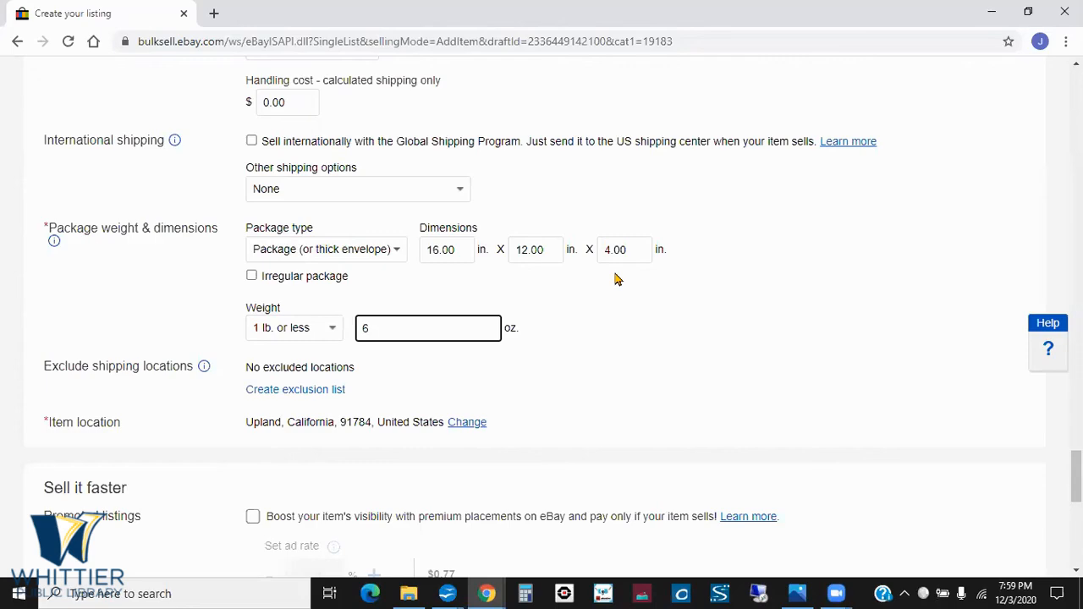
# - Change the fourth domestic shipping service, USPS Priority Mail, to "USPS Priority Mail Medium Flat Rate Box (2 to 5 business days)"
pyautogui.moveTo(1075, 476); pyautogui.dragTo(1075, 437)
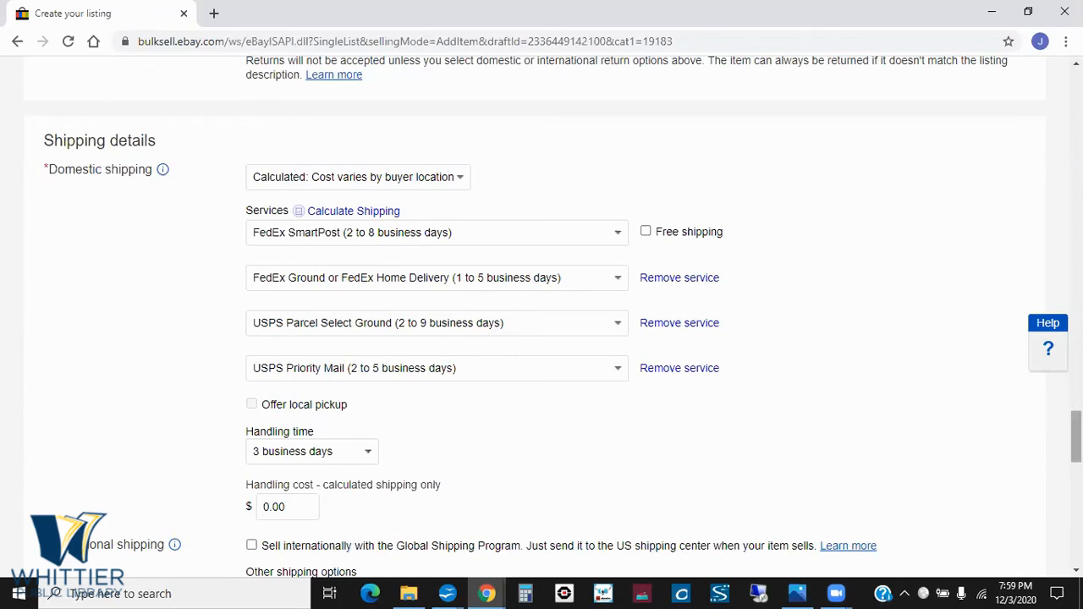
pyautogui.scroll(5, 542, 317)
pyautogui.scroll(-5, 541, 316)
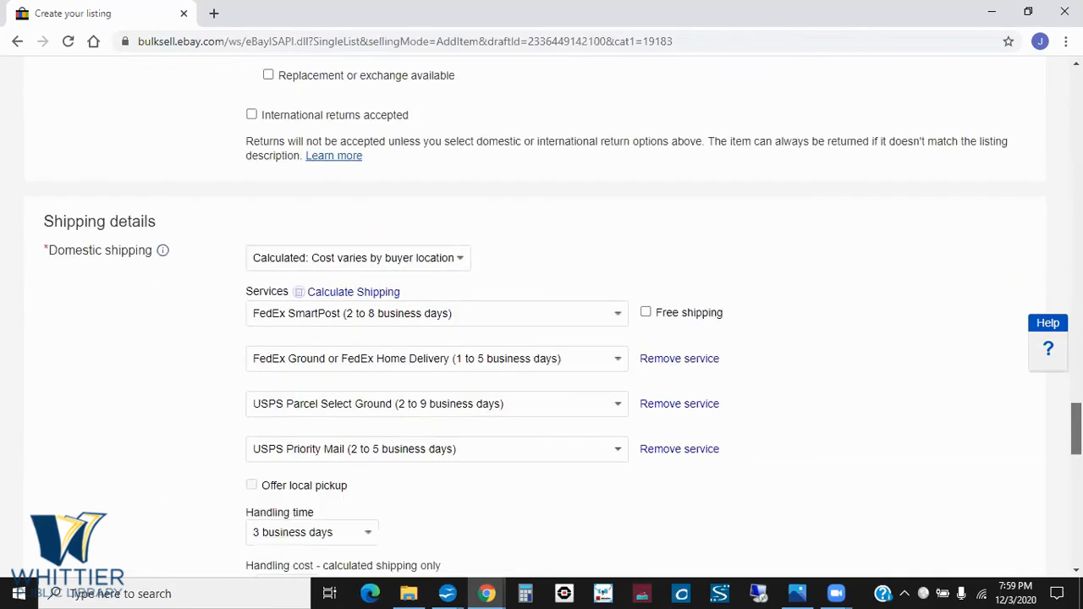
pyautogui.scroll(-2, 542, 316)
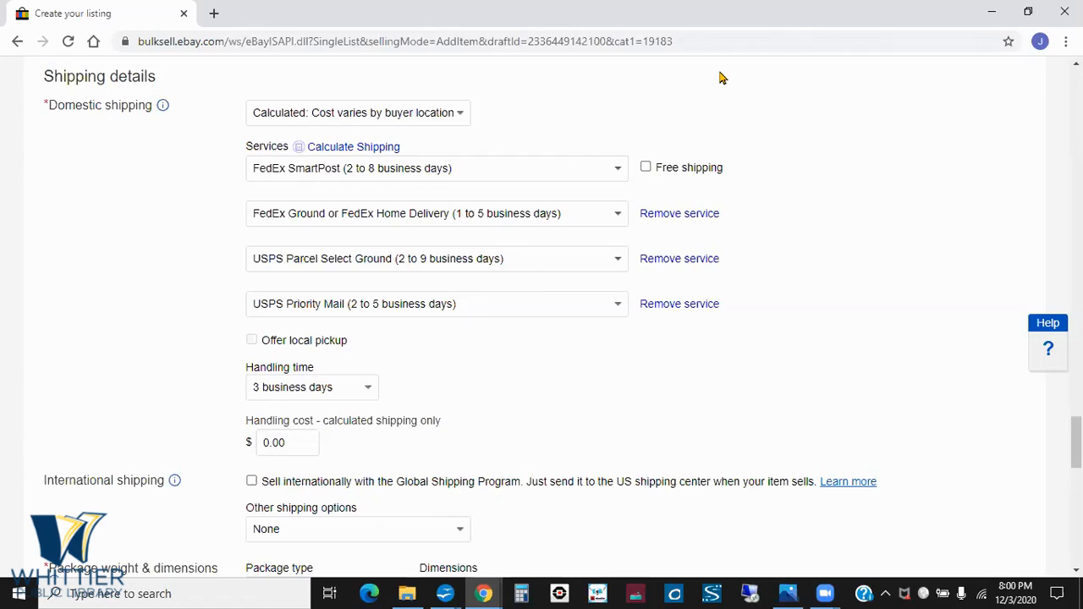
pyautogui.click(618, 308)
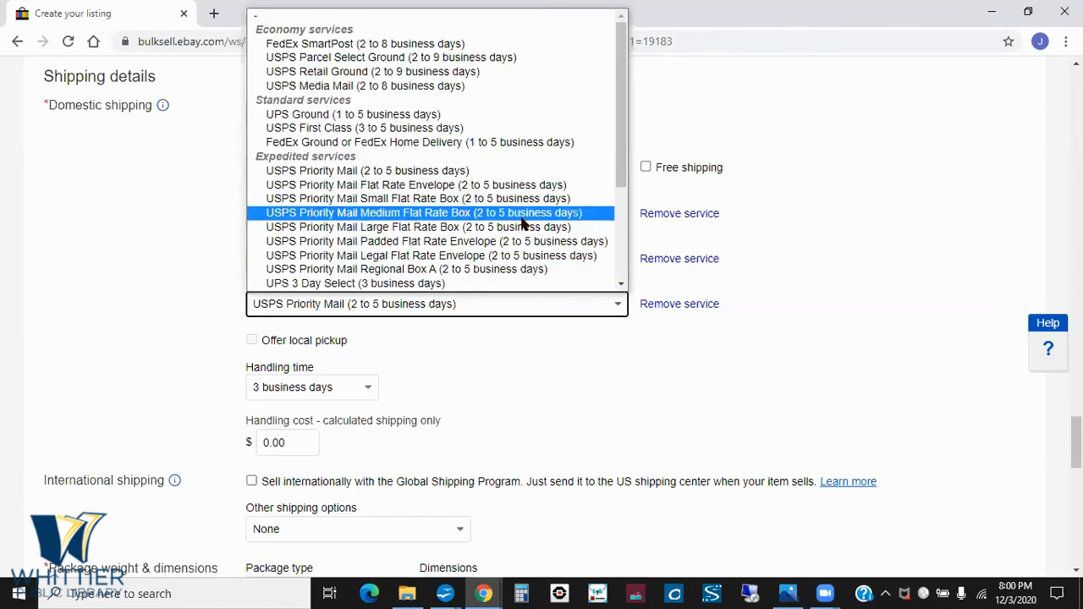
pyautogui.click(494, 214)
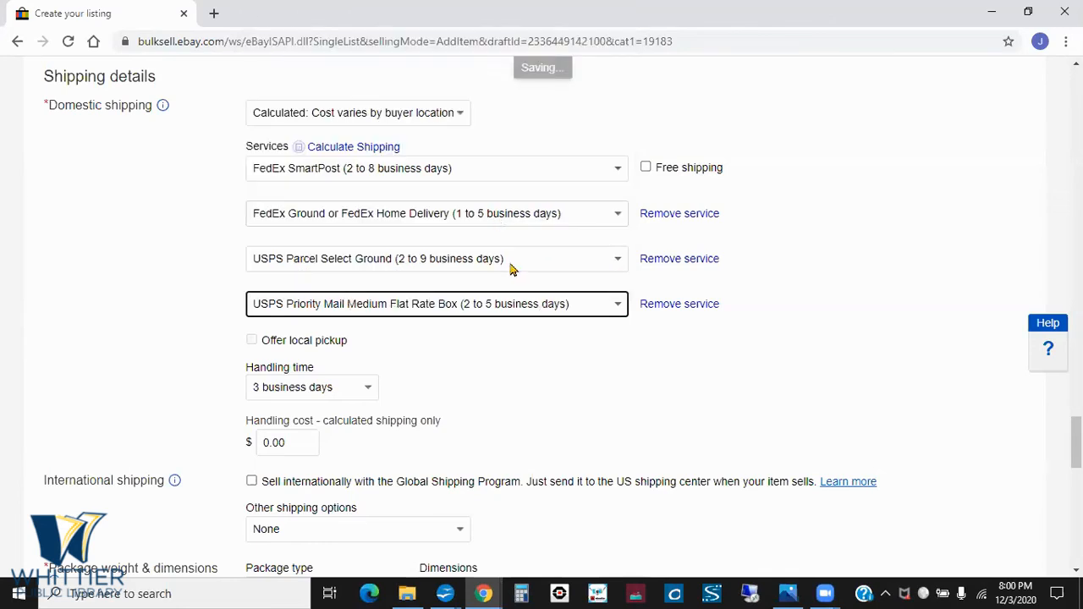